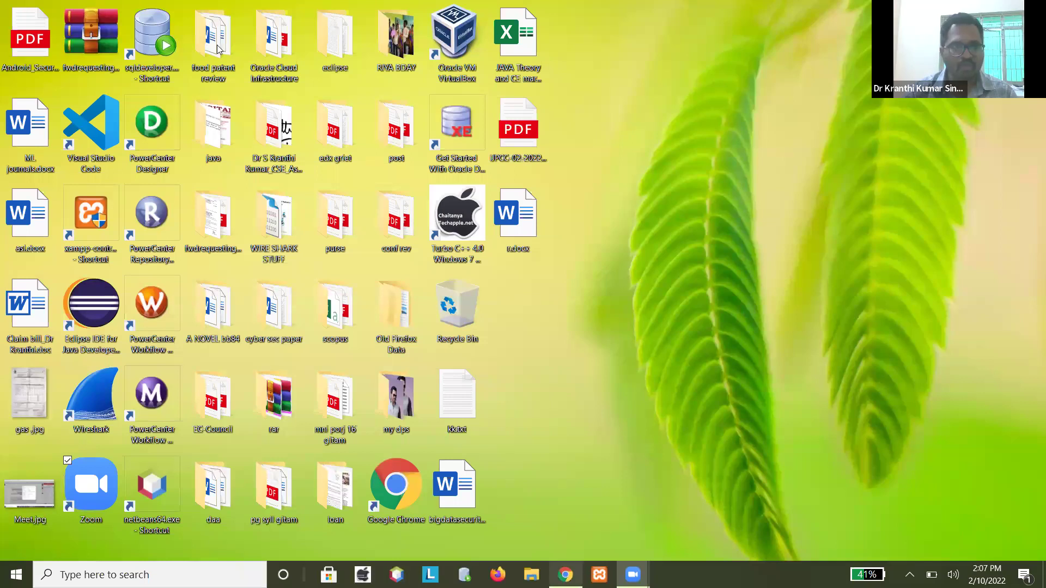
Search 'wireshark download for windows 10 64 bit' in a new tab and open wireshark.org/download.html
{"action": "key", "text": "alt+Tab"}
{"action": "left_click", "coordinate": [183, 18]}
{"action": "type", "text": "wireshark"}
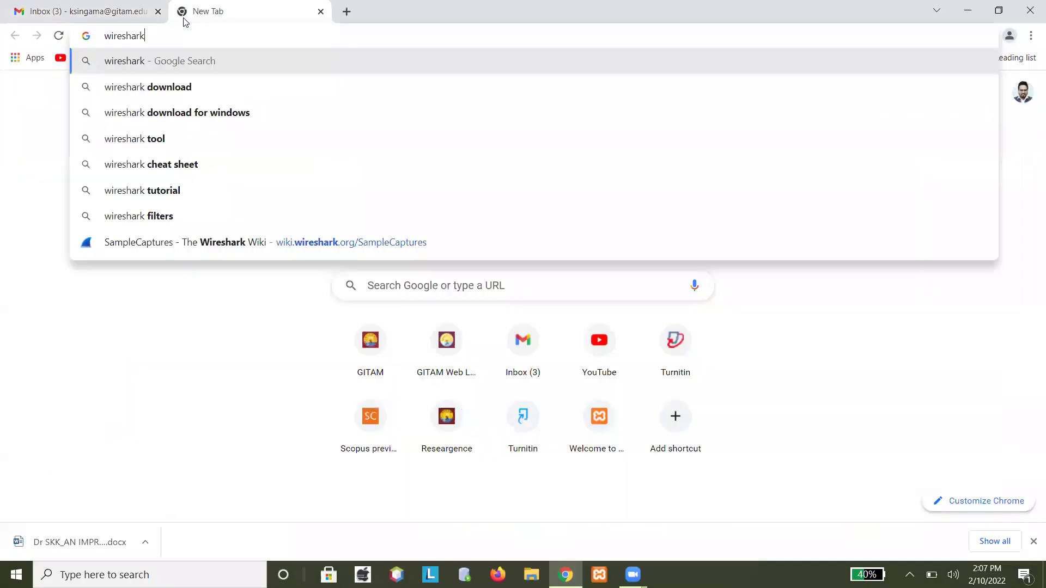
{"action": "type", "text": " download for windows 10"}
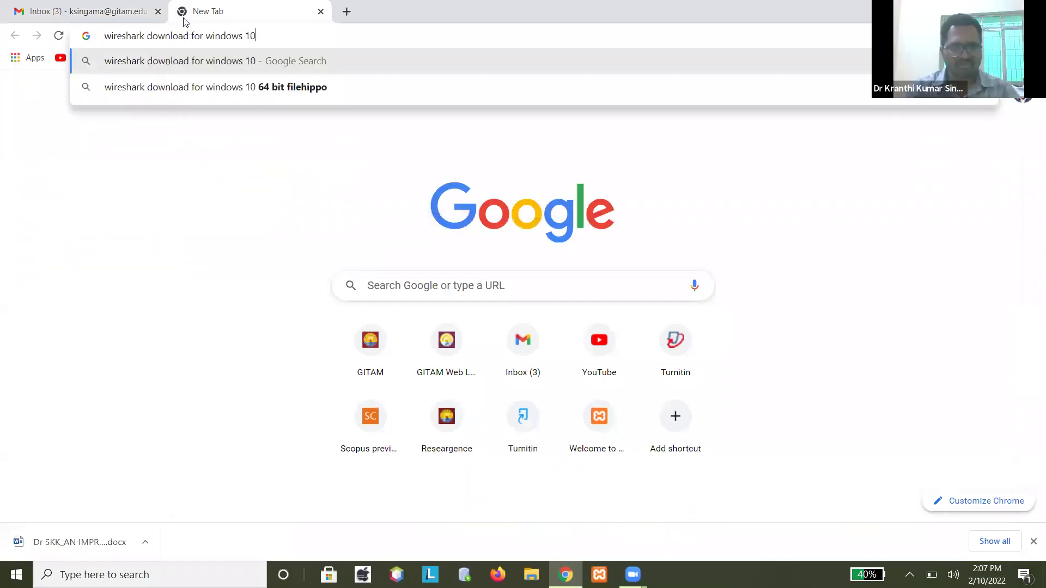
{"action": "key", "text": "Down"}
{"action": "key", "text": "BackSpace"}
{"action": "key", "text": "BackSpace"}
{"action": "key", "text": "BackSpace"}
{"action": "key", "text": "BackSpace"}
{"action": "key", "text": "BackSpace"}
{"action": "key", "text": "BackSpace"}
{"action": "key", "text": "BackSpace"}
{"action": "key", "text": "BackSpace"}
{"action": "key", "text": "BackSpace"}
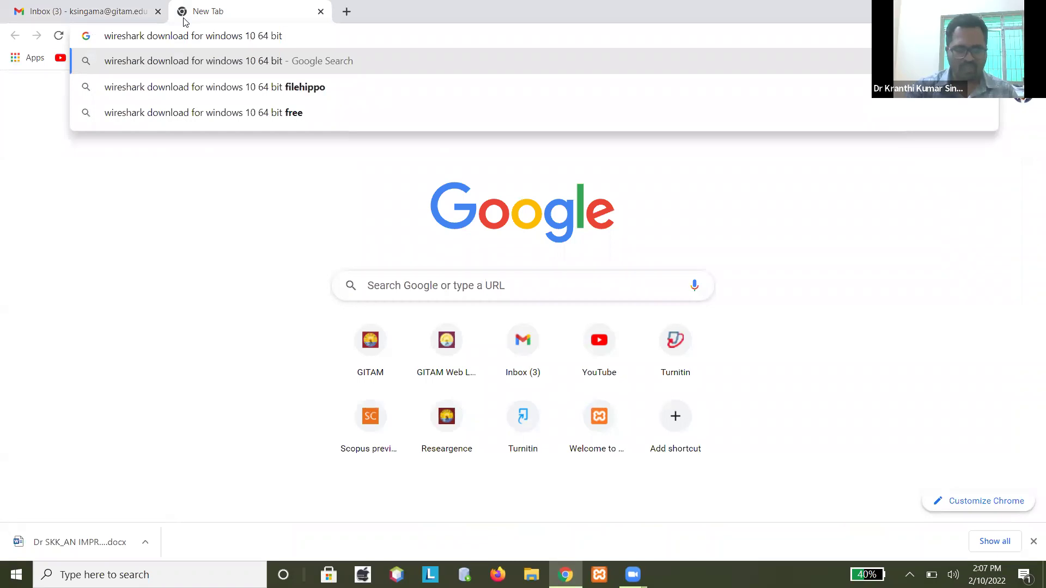
{"action": "key", "text": "Return"}
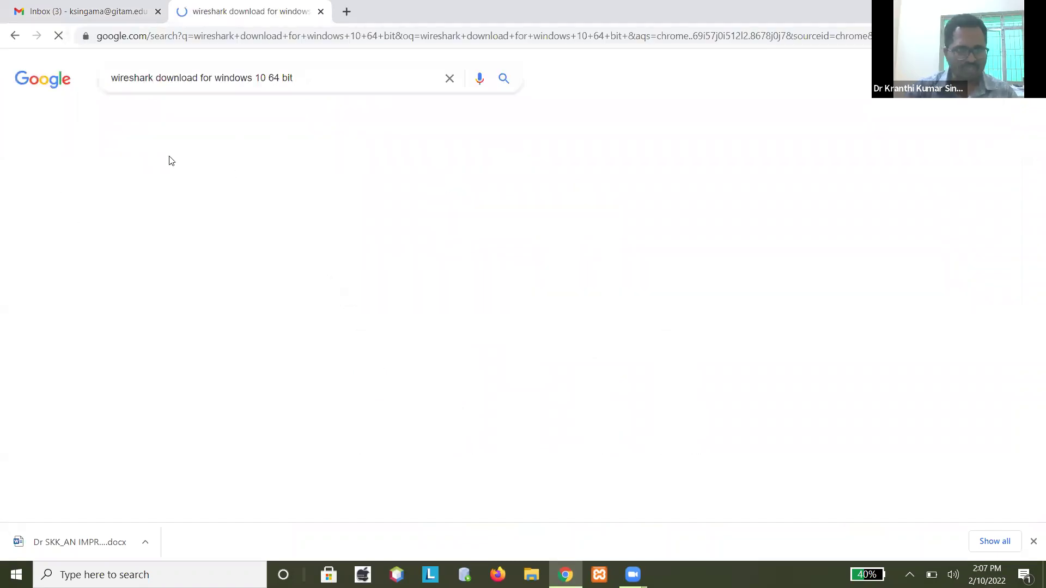
{"action": "left_click", "coordinate": [184, 188]}
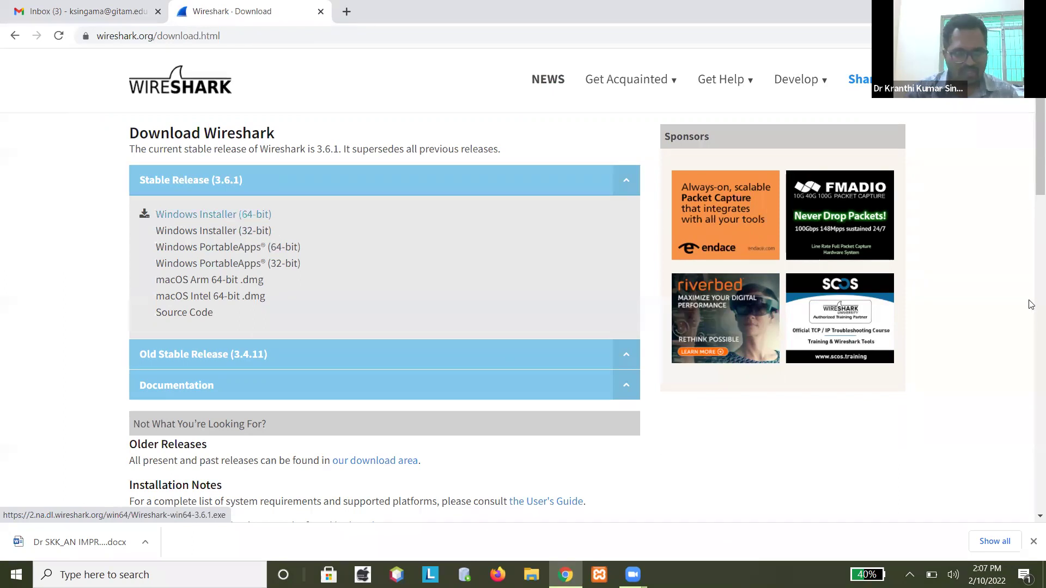
Scroll through the Wireshark download page, then close its tab with Ctrl+W
{"action": "scroll", "coordinate": [1030, 305], "scroll_direction": "down", "scroll_amount": 3}
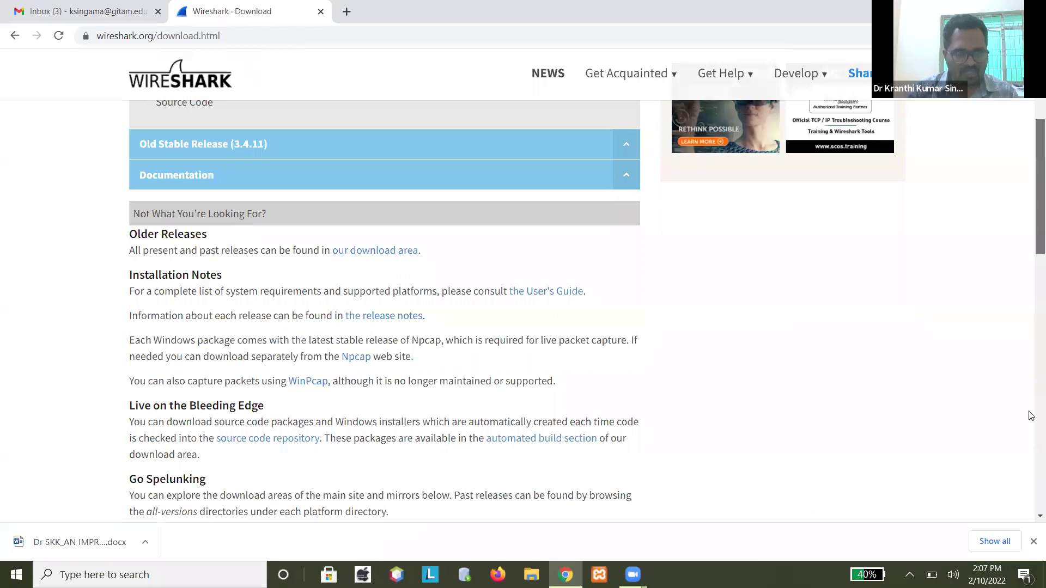
{"action": "scroll", "coordinate": [860, 371], "scroll_direction": "down", "scroll_amount": 5}
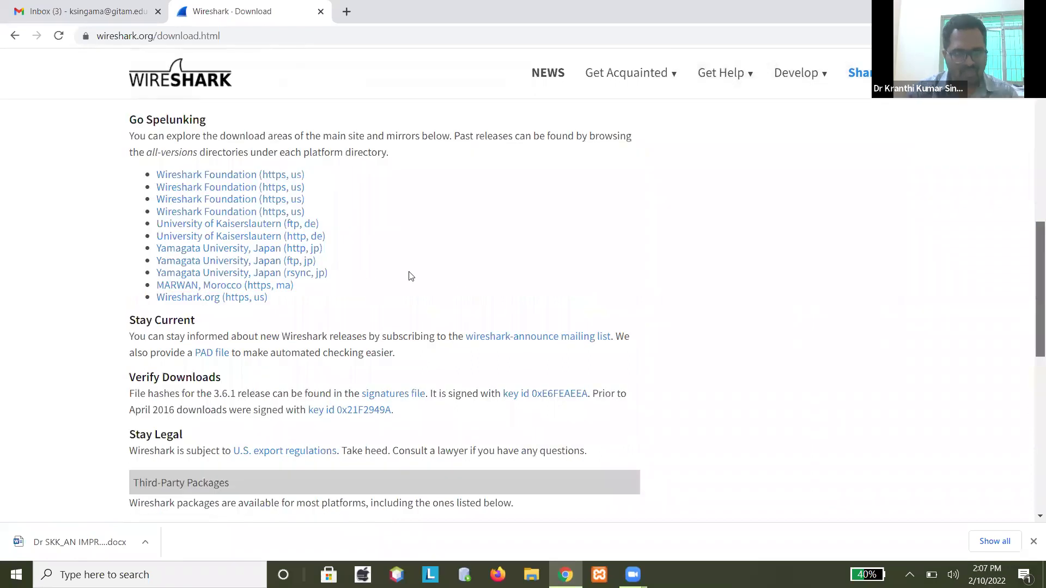
{"action": "scroll", "coordinate": [413, 278], "scroll_direction": "down", "scroll_amount": 5}
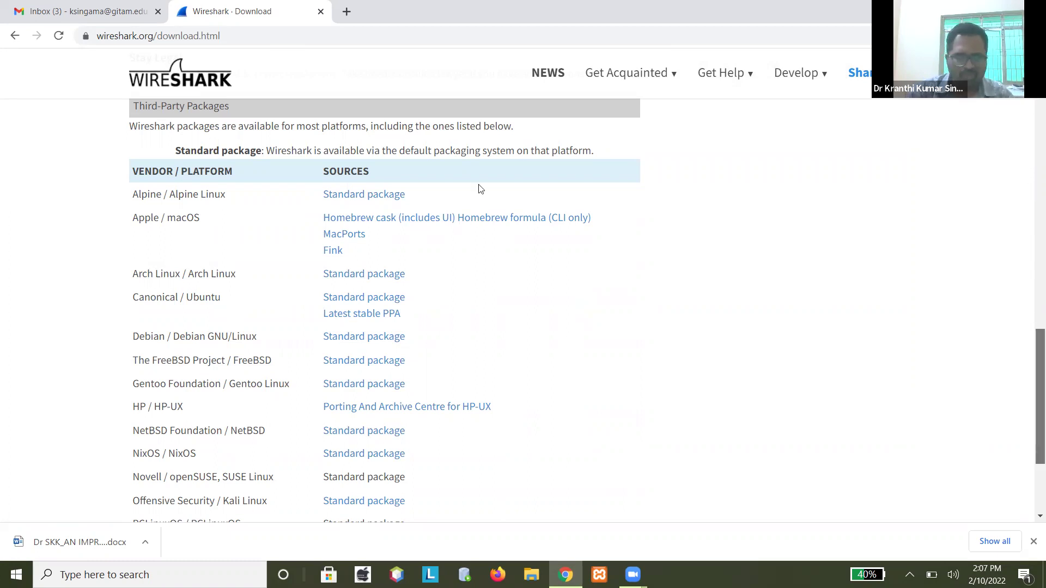
{"action": "scroll", "coordinate": [479, 190], "scroll_direction": "up", "scroll_amount": 10}
{"action": "scroll", "coordinate": [240, 221], "scroll_direction": "up", "scroll_amount": 10}
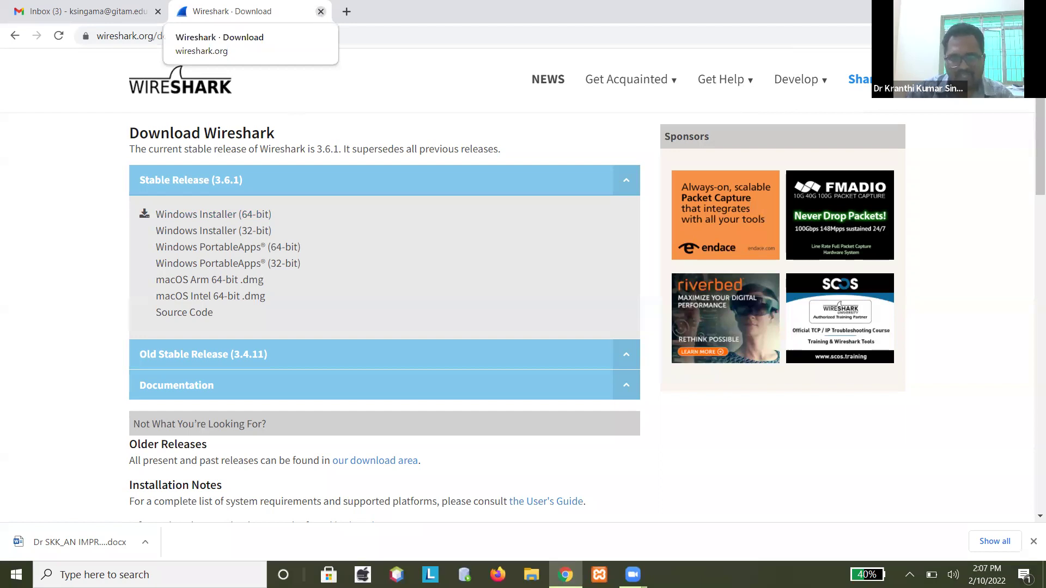
{"action": "key", "text": "ctrl+w"}
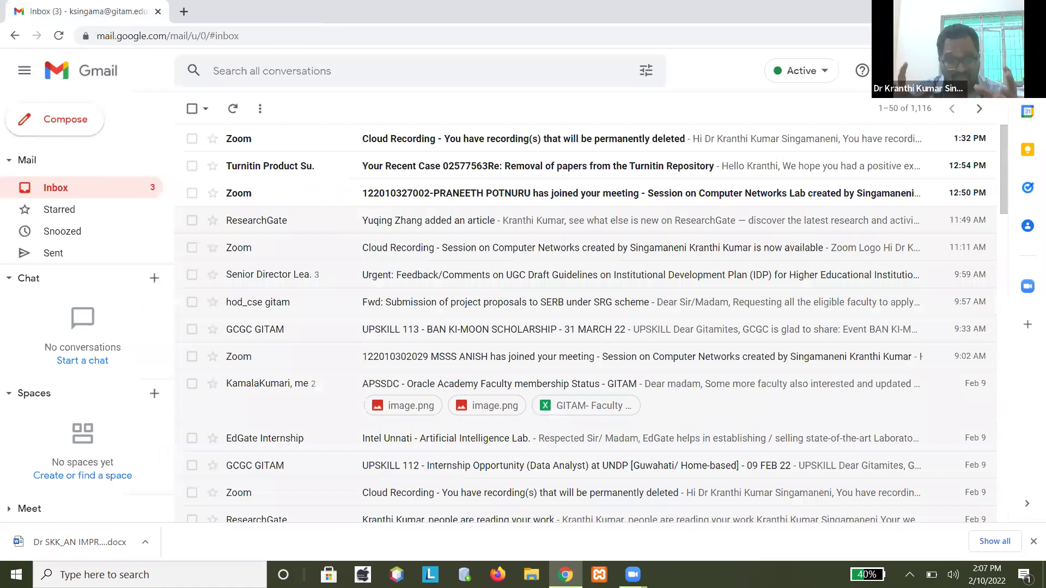
Show the desktop and drag the Wireshark shortcut out and back to its original spot
{"action": "key", "text": "super+d"}
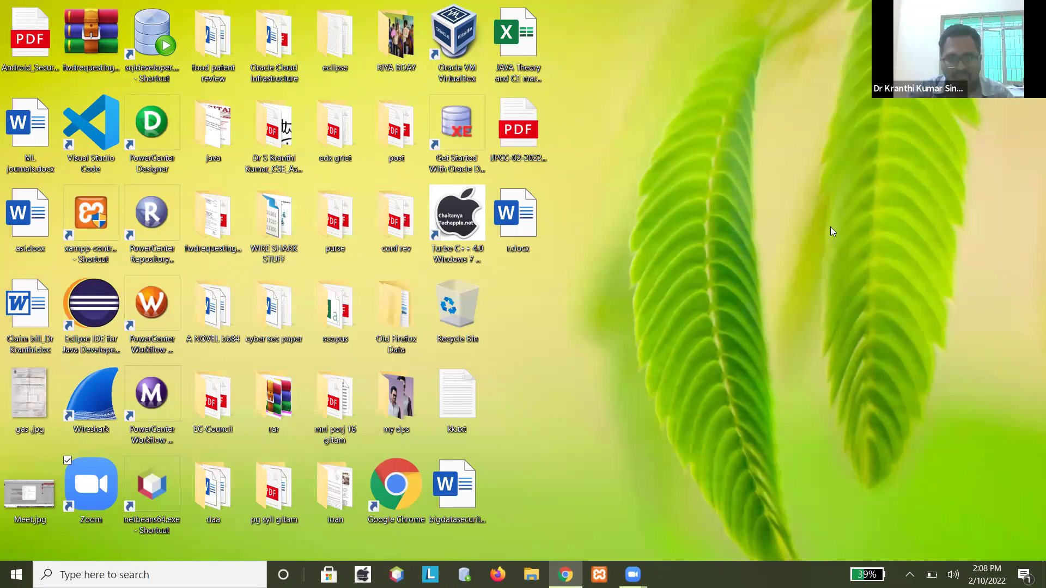
{"action": "left_click_drag", "start_coordinate": [83, 387], "coordinate": [753, 131]}
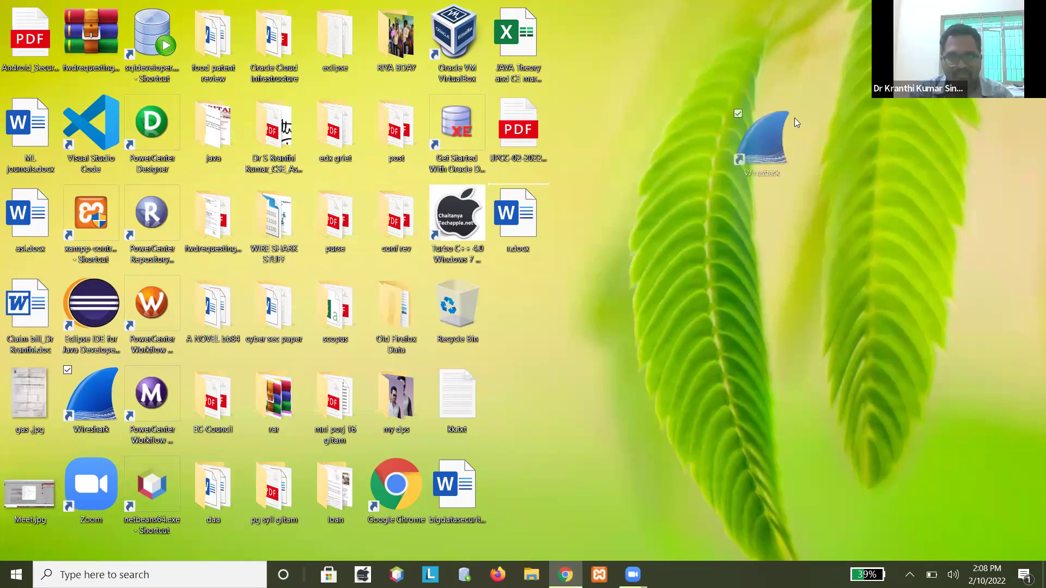
{"action": "left_click_drag", "start_coordinate": [721, 166], "coordinate": [90, 406]}
Launch Wireshark from the desktop shortcut and start a live capture on the Wi-Fi interface
{"action": "double_click", "coordinate": [90, 406]}
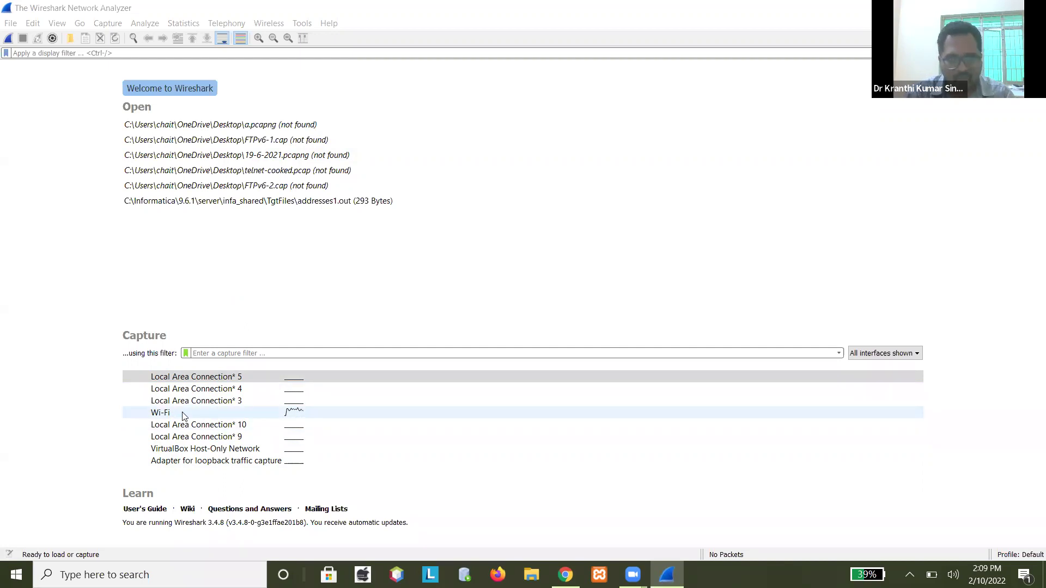
{"action": "double_click", "coordinate": [259, 415]}
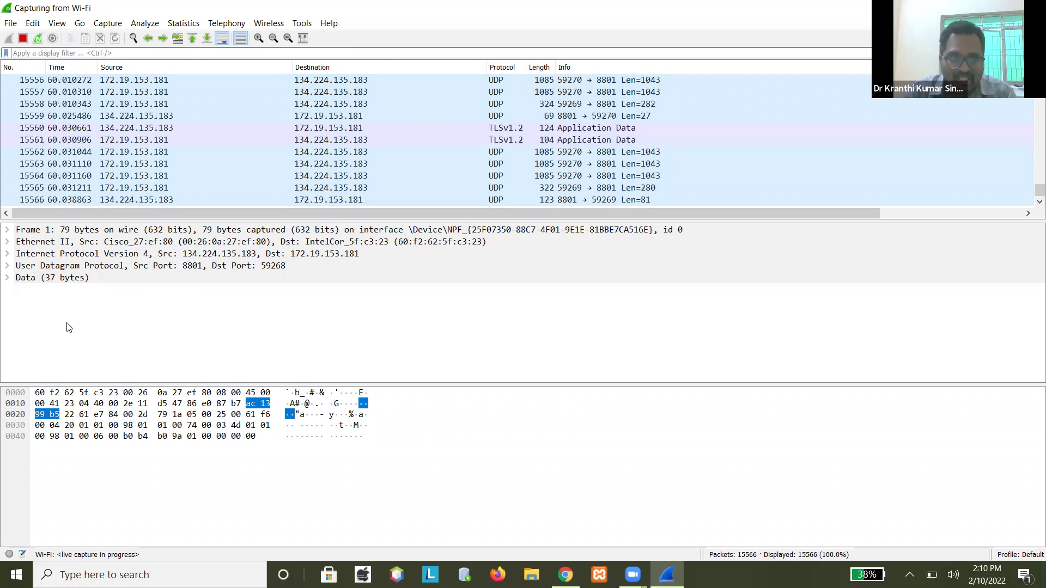
{"action": "left_click", "coordinate": [7, 234]}
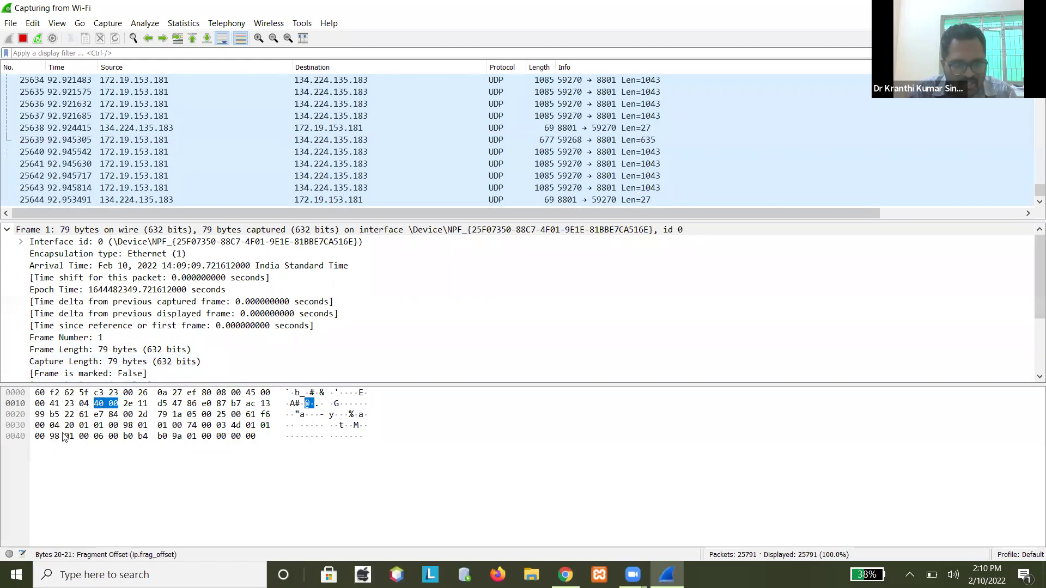
{"action": "left_click", "coordinate": [7, 240]}
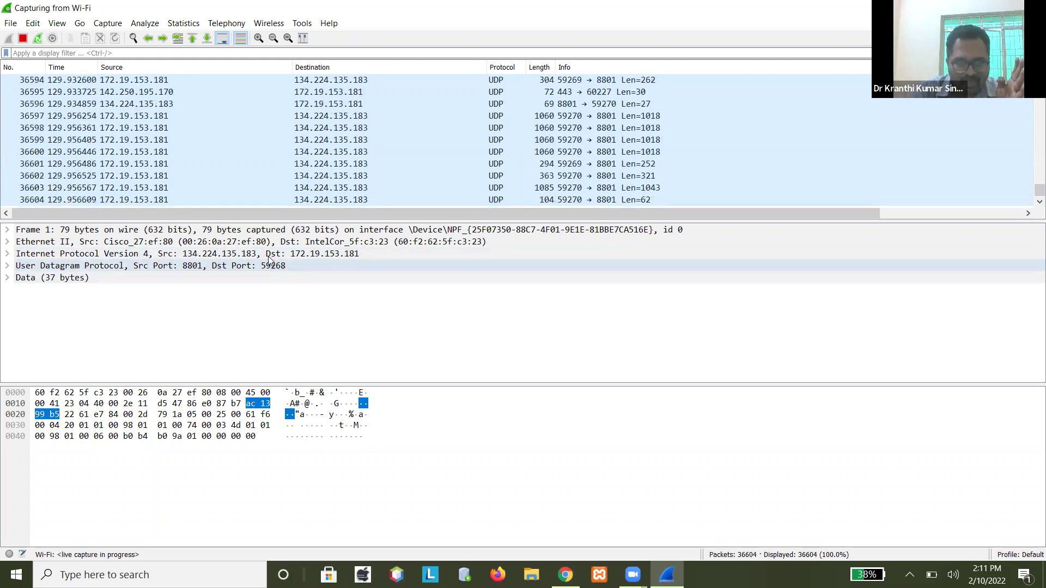
{"action": "left_click", "coordinate": [8, 279]}
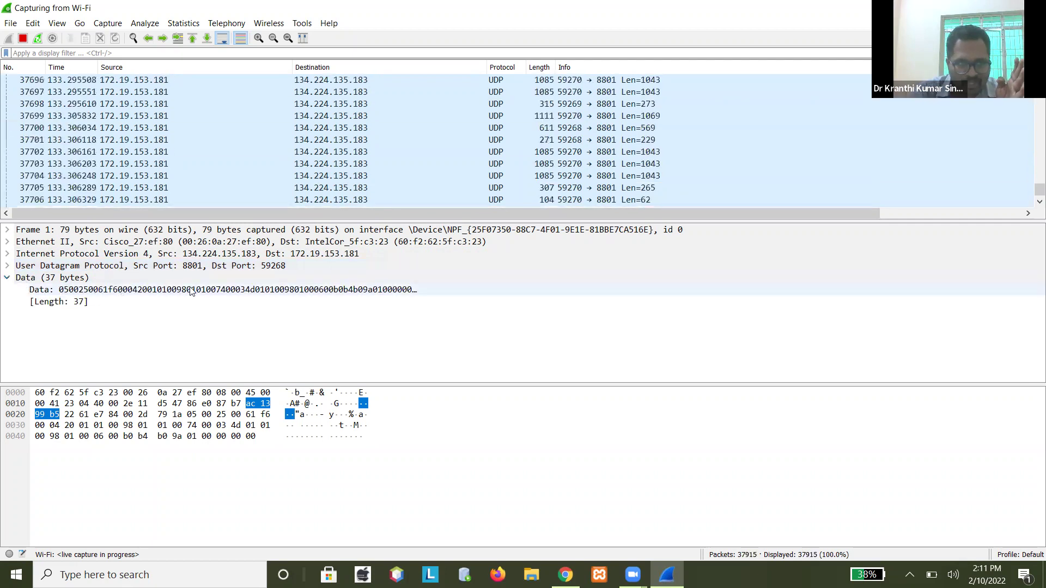
{"action": "left_click", "coordinate": [7, 278]}
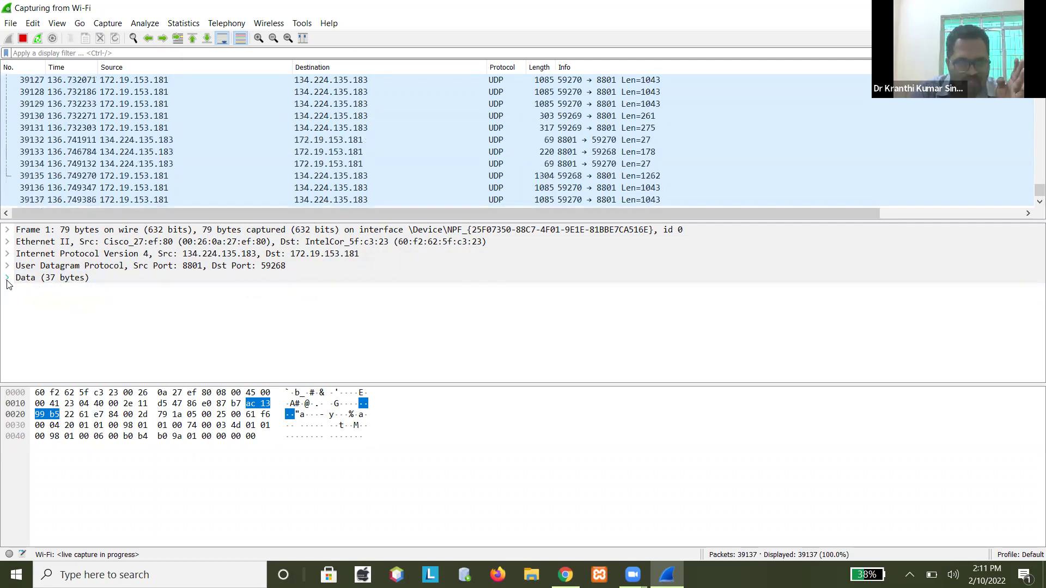
Stop the Wi-Fi capture at 40,839 packets and scroll the packet list to the top
{"action": "left_click", "coordinate": [23, 37]}
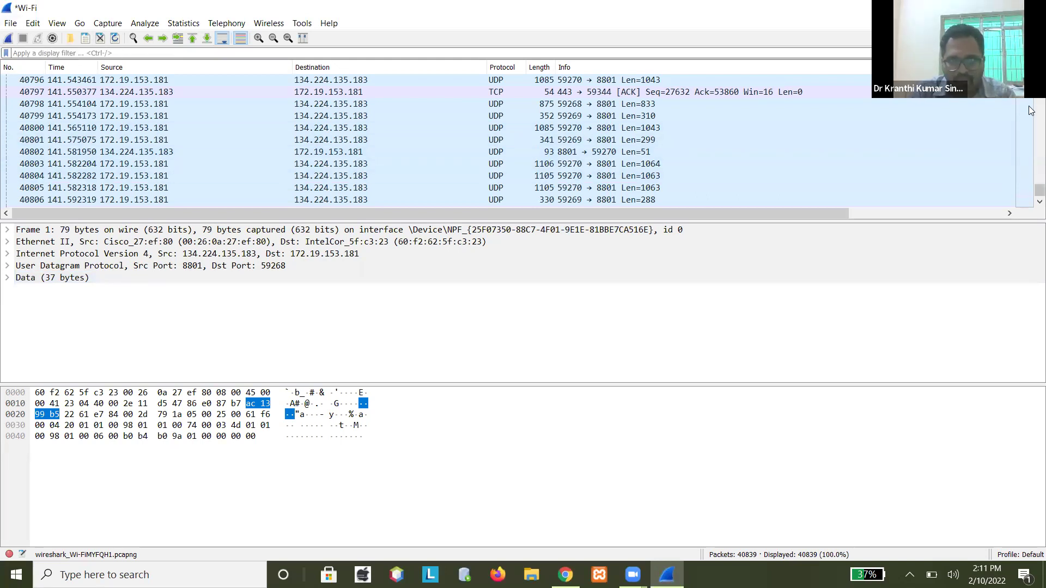
{"action": "left_click_drag", "start_coordinate": [1031, 198], "coordinate": [1032, 98]}
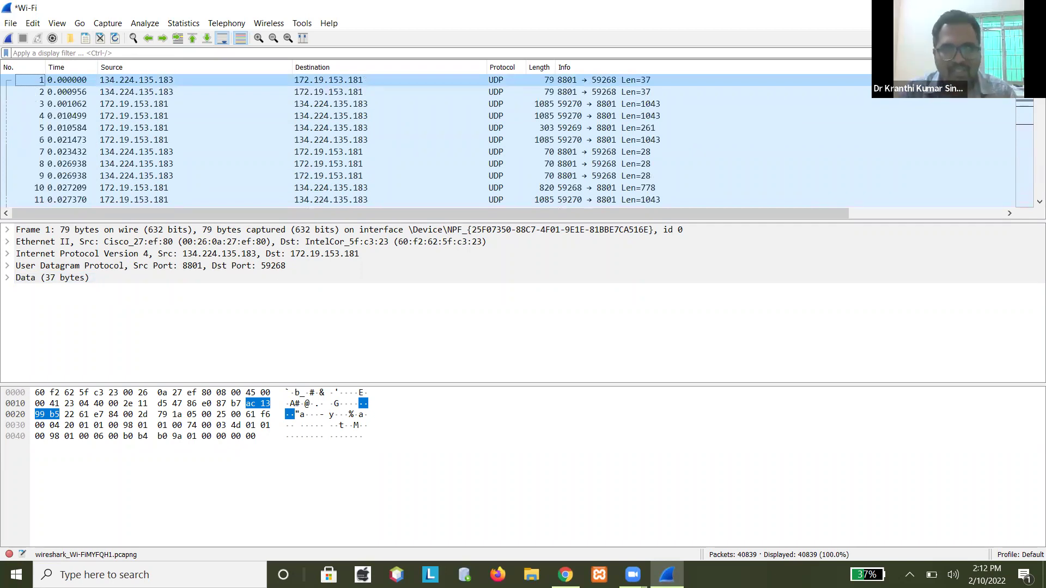
{"action": "left_click", "coordinate": [150, 574]}
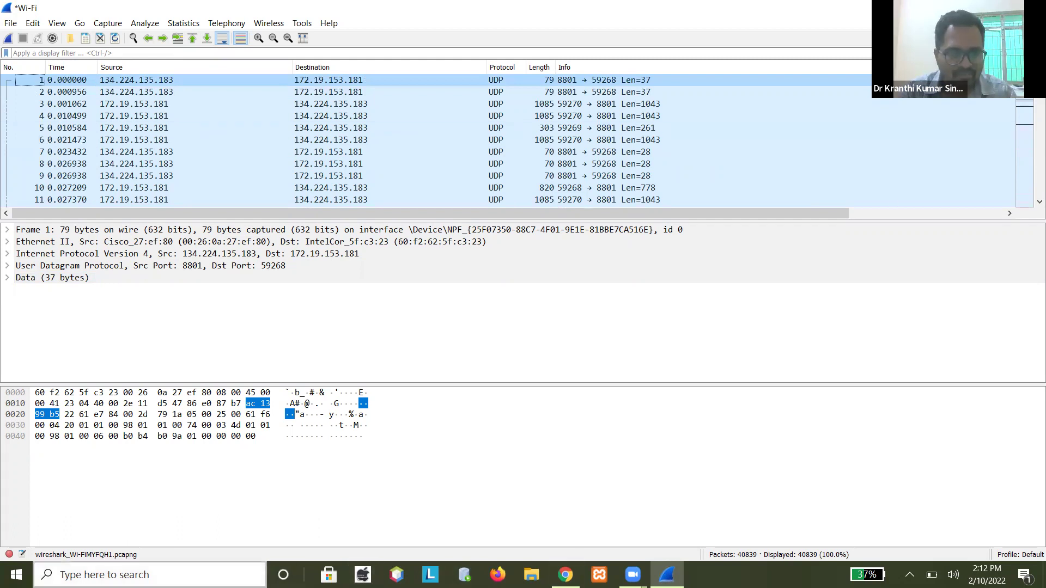
Open Command Prompt via a 'cmd' search and resize it so Wireshark stays visible
{"action": "type", "text": "cmd"}
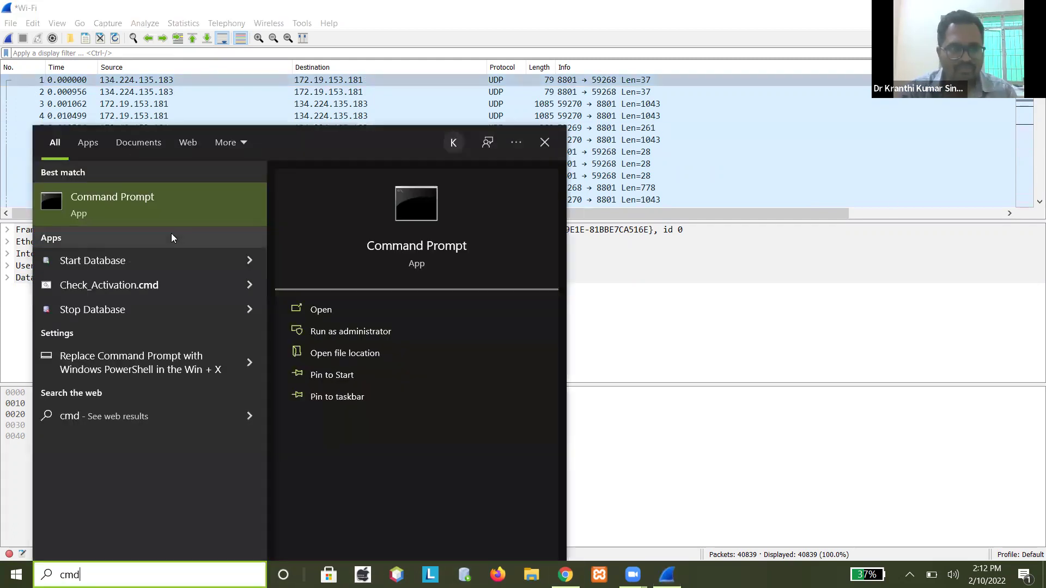
{"action": "left_click", "coordinate": [545, 142]}
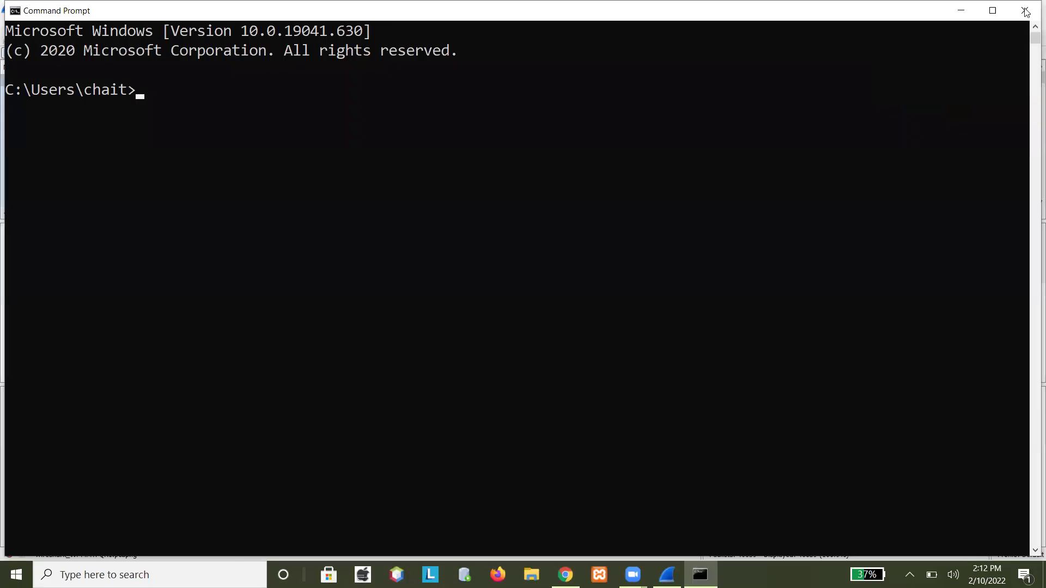
{"action": "left_click_drag", "start_coordinate": [1034, 4], "coordinate": [632, 248]}
{"action": "left_click_drag", "start_coordinate": [382, 256], "coordinate": [601, 215]}
Run ipconfig and select the Wi-Fi IPv4 address 172.19.153.181
{"action": "left_click", "coordinate": [551, 298]}
{"action": "type", "text": "ipconfig"}
{"action": "key", "text": "Return"}
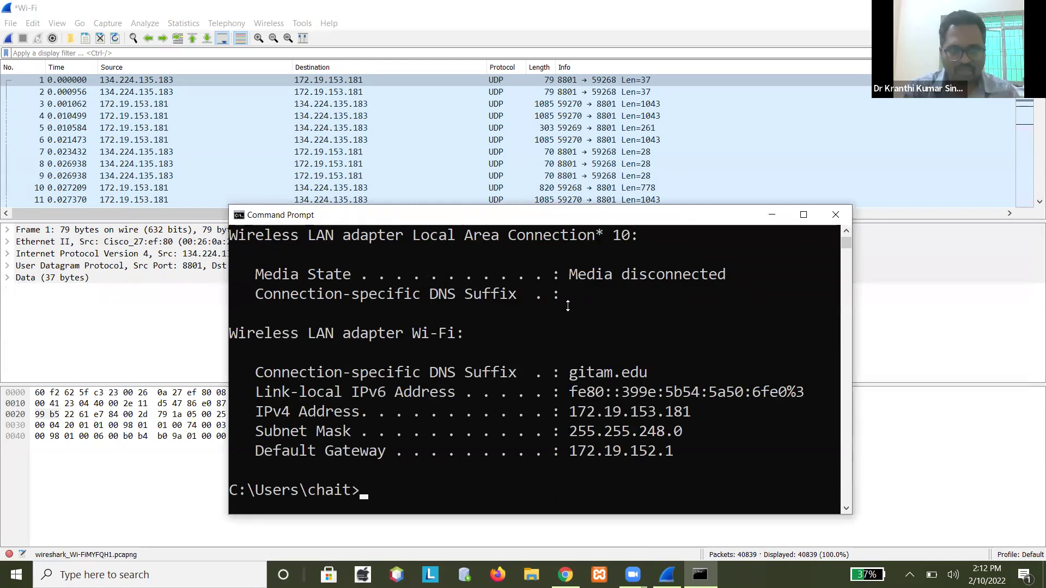
{"action": "left_click_drag", "start_coordinate": [700, 412], "coordinate": [571, 417]}
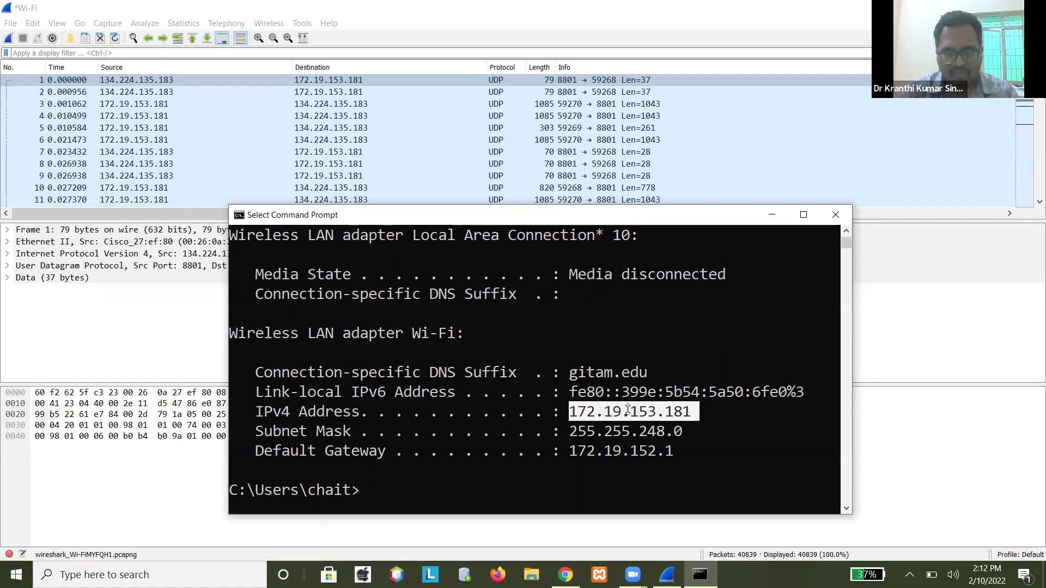
Open packet 2 in its own window and expand its Internet Protocol Version 4 header
{"action": "left_click", "coordinate": [371, 80]}
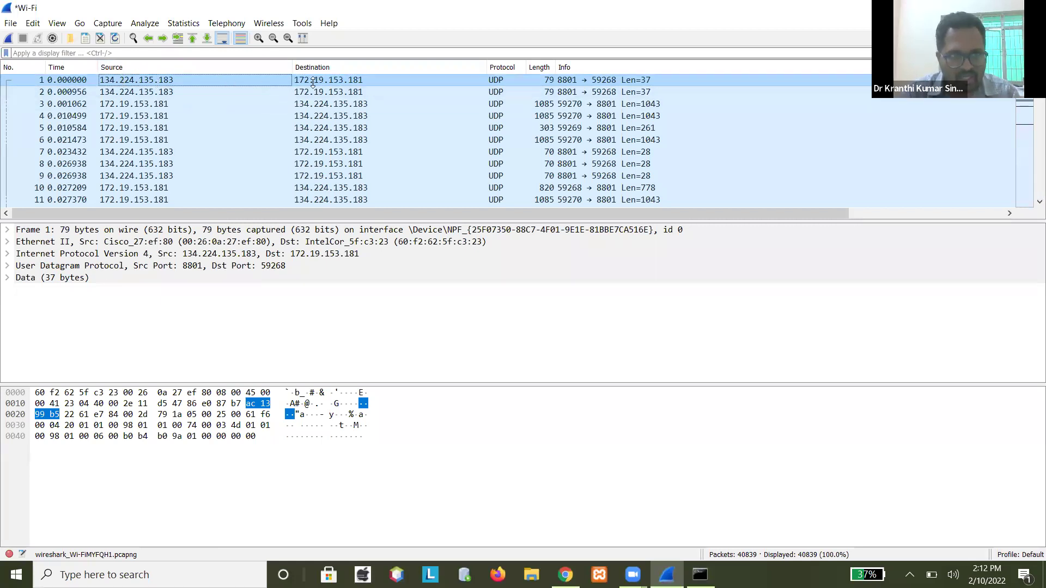
{"action": "left_click", "coordinate": [175, 92]}
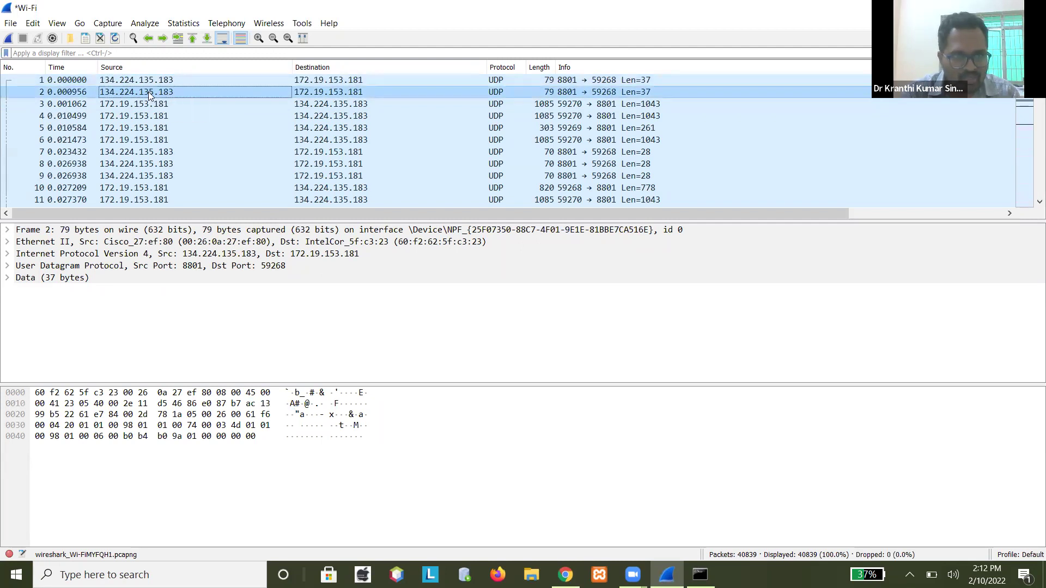
{"action": "double_click", "coordinate": [150, 93]}
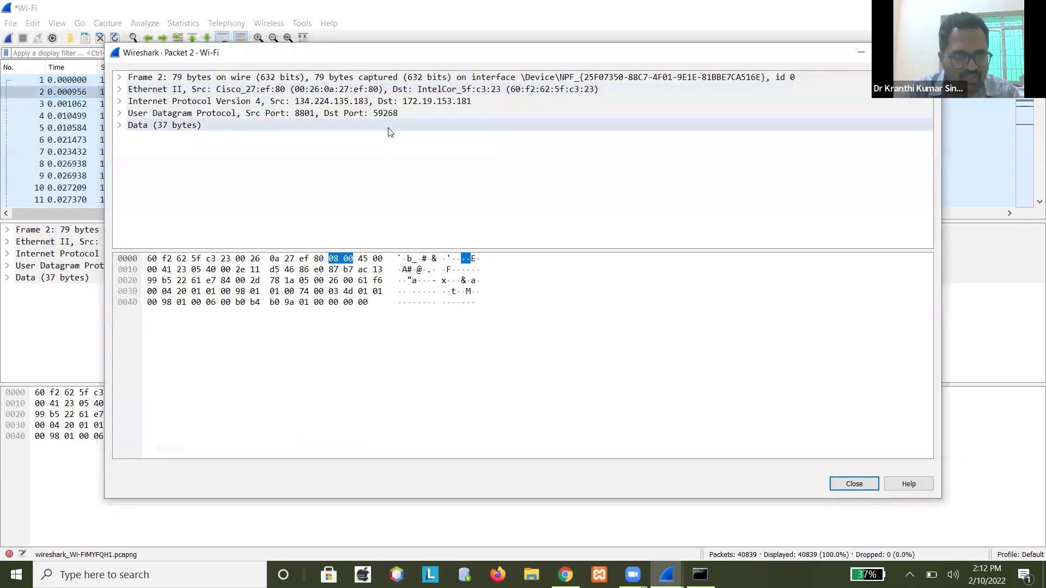
{"action": "left_click", "coordinate": [121, 102]}
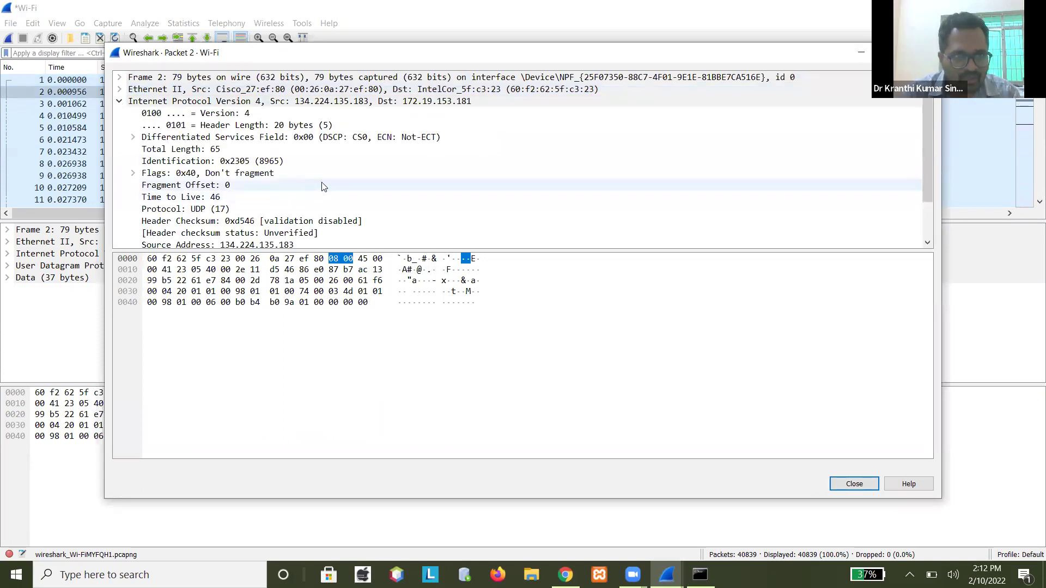
Copy the value of packet 2's Source Address, 134.224.135.183
{"action": "left_click", "coordinate": [301, 246]}
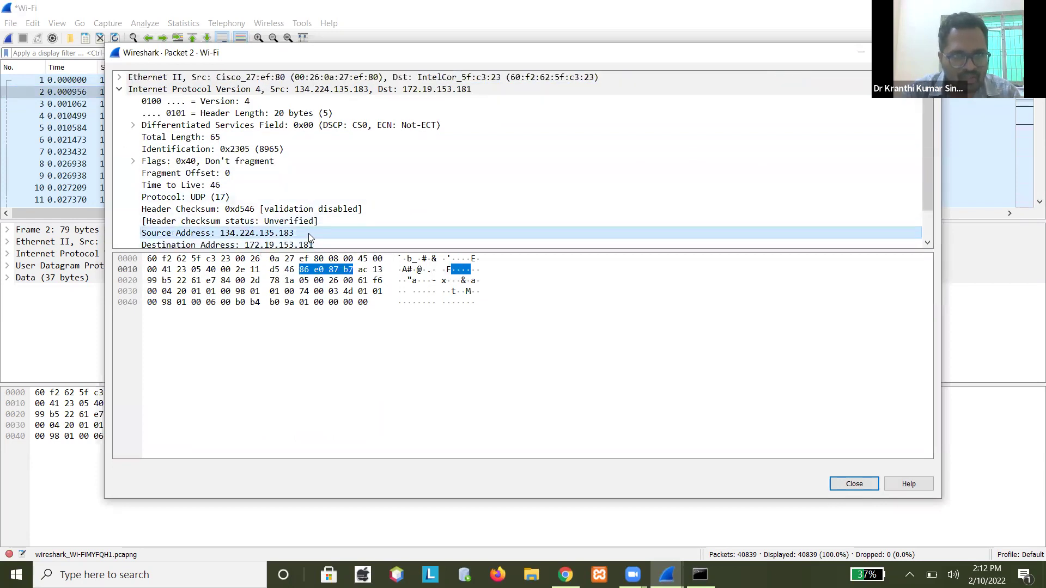
{"action": "left_click_drag", "start_coordinate": [299, 232], "coordinate": [249, 240]}
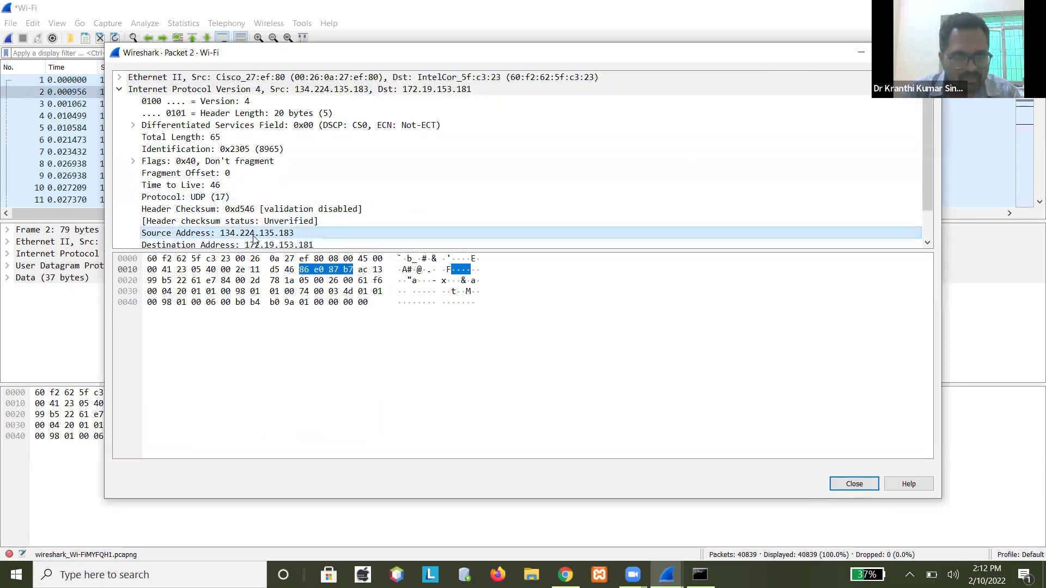
{"action": "right_click", "coordinate": [253, 240]}
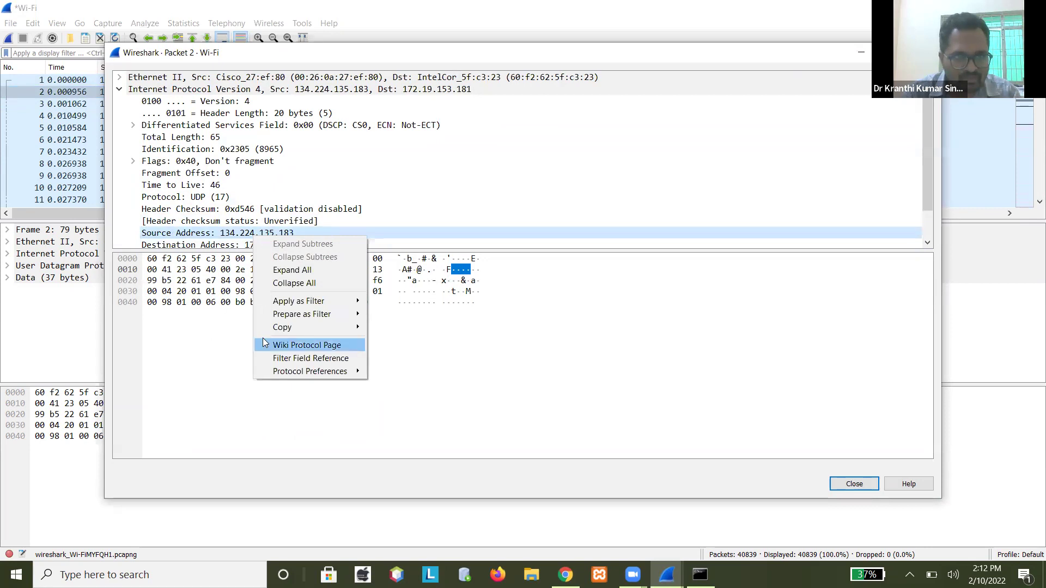
{"action": "mouse_move", "coordinate": [284, 329]}
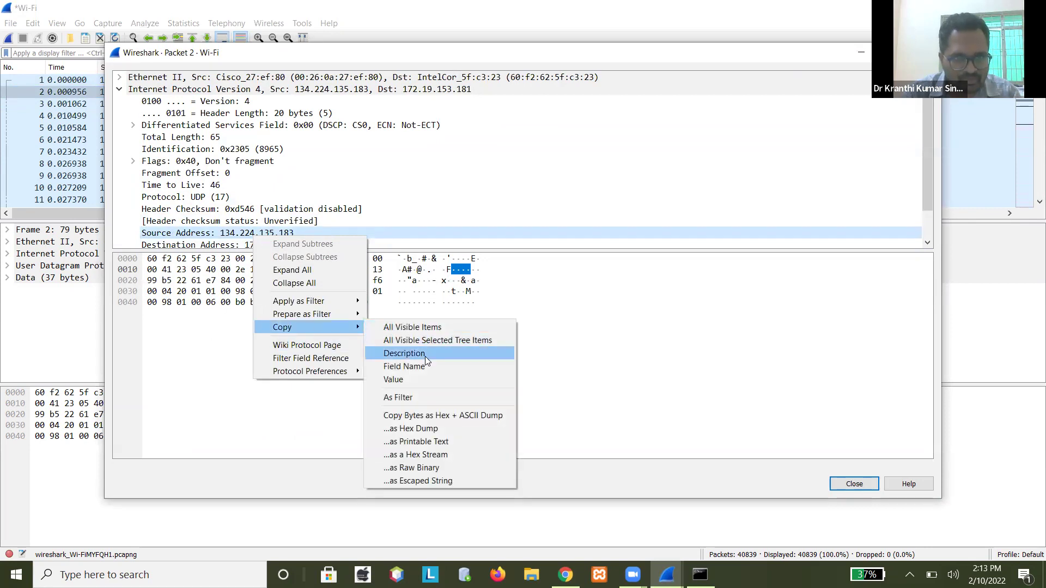
{"action": "left_click", "coordinate": [396, 380]}
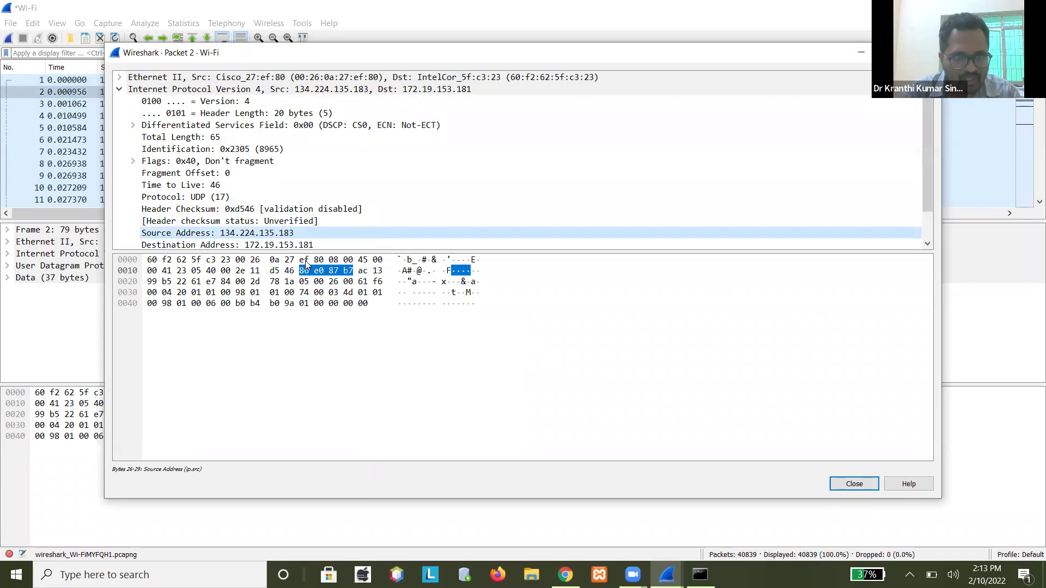
{"action": "left_click", "coordinate": [699, 574]}
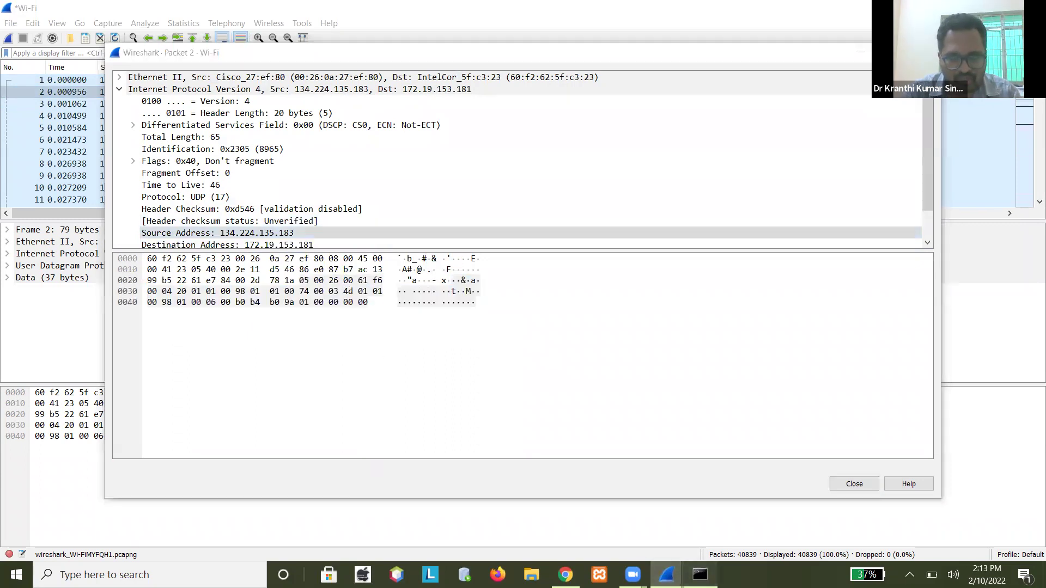
Run nslookup on 134.224.135.183, which times out
{"action": "left_click", "coordinate": [523, 494]}
{"action": "type", "text": "ns"}
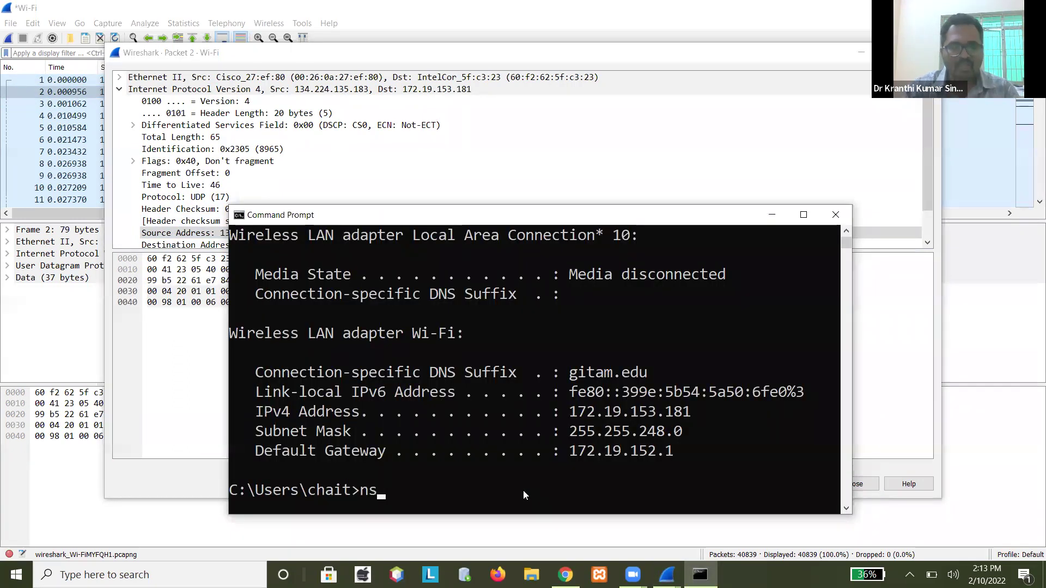
{"action": "type", "text": "loo"}
{"action": "key", "text": "BackSpace"}
{"action": "key", "text": "BackSpace"}
{"action": "key", "text": "BackSpace"}
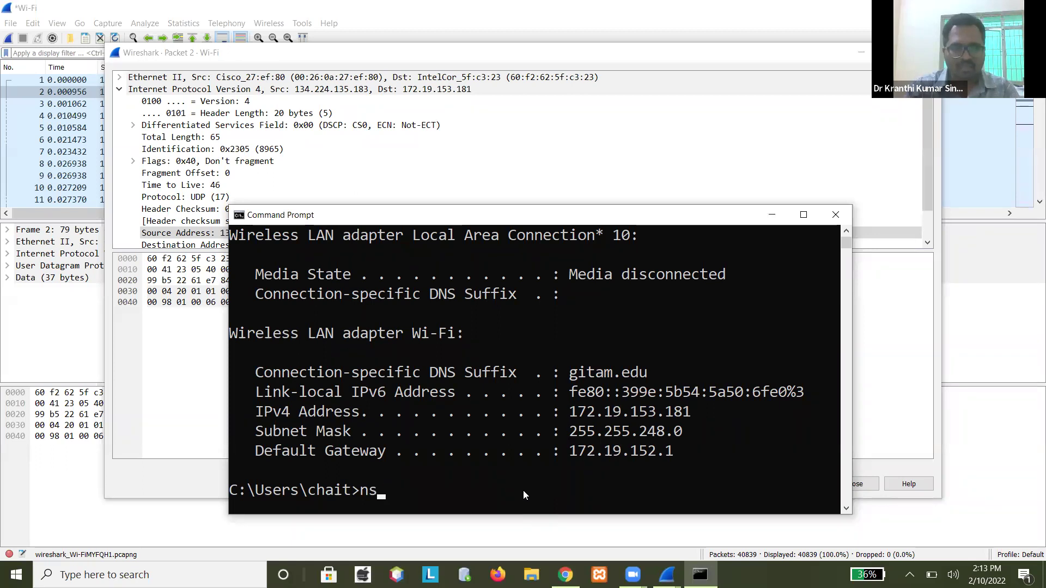
{"action": "type", "text": "lookup"}
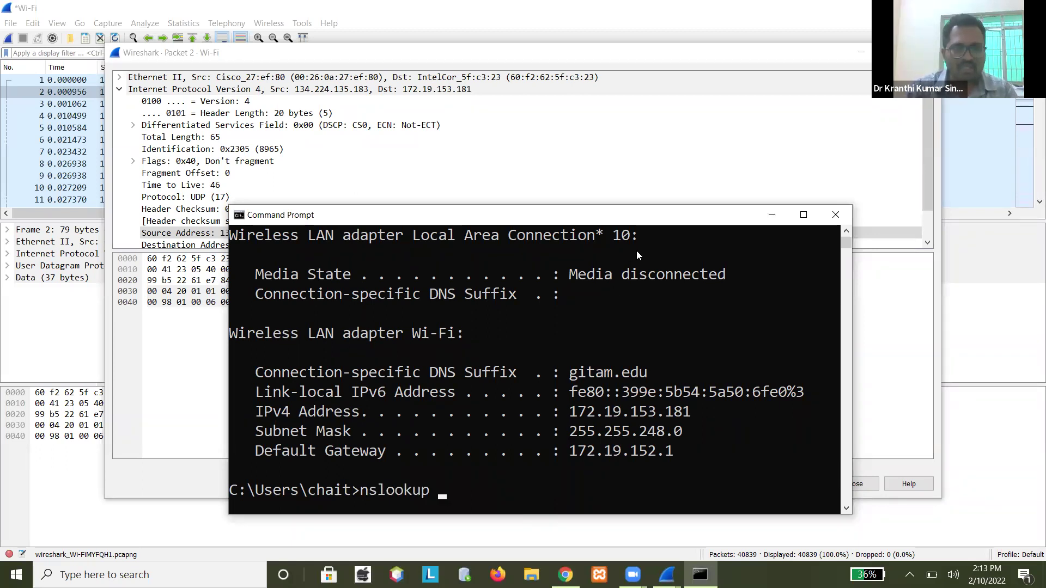
{"action": "left_click_drag", "start_coordinate": [672, 222], "coordinate": [828, 178]}
{"action": "type", "text": "134.224.135.183"}
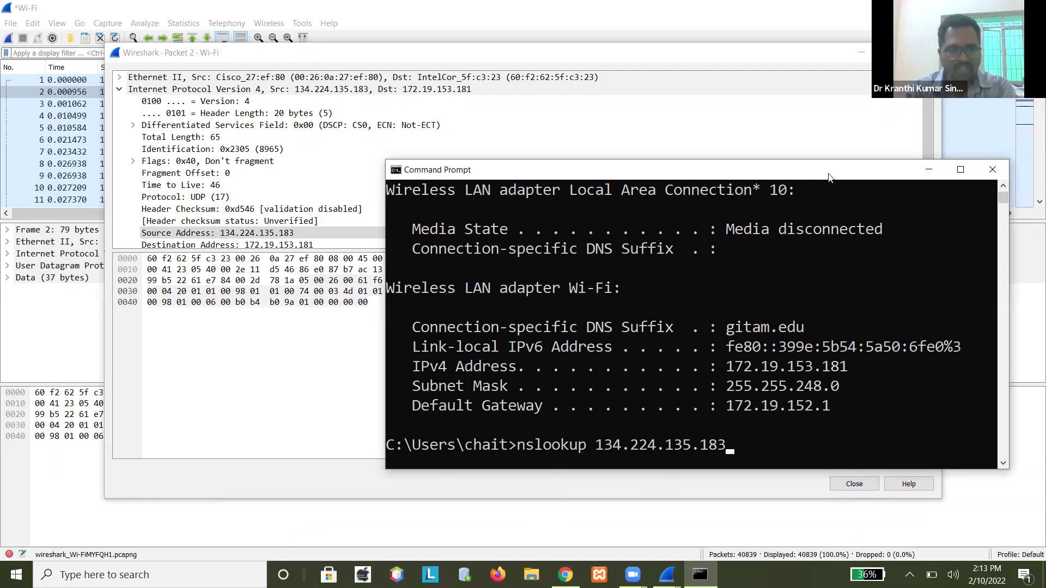
{"action": "key", "text": "Return"}
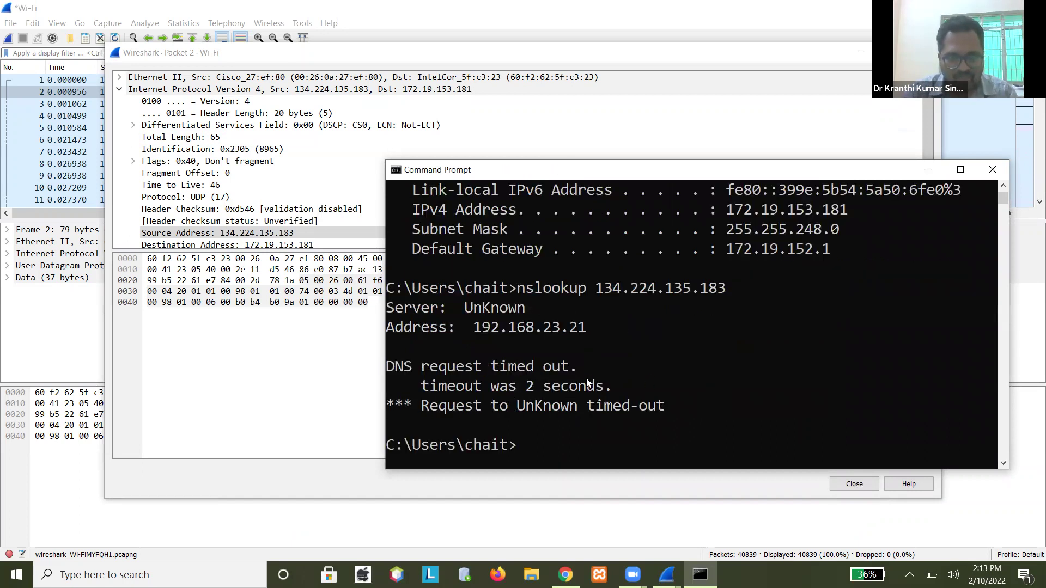
Resolve google.com to 216.58.200.142, then reverse-look it up as maa05s10-in-f14.1e100.net
{"action": "key", "text": "Up"}
{"action": "key", "text": "BackSpace"}
{"action": "key", "text": "BackSpace"}
{"action": "key", "text": "BackSpace"}
{"action": "key", "text": "BackSpace"}
{"action": "key", "text": "BackSpace"}
{"action": "key", "text": "BackSpace"}
{"action": "key", "text": "BackSpace"}
{"action": "key", "text": "BackSpace"}
{"action": "key", "text": "BackSpace"}
{"action": "key", "text": "BackSpace"}
{"action": "key", "text": "BackSpace"}
{"action": "key", "text": "BackSpace"}
{"action": "key", "text": "BackSpace"}
{"action": "key", "text": "BackSpace"}
{"action": "type", "text": "google.com"}
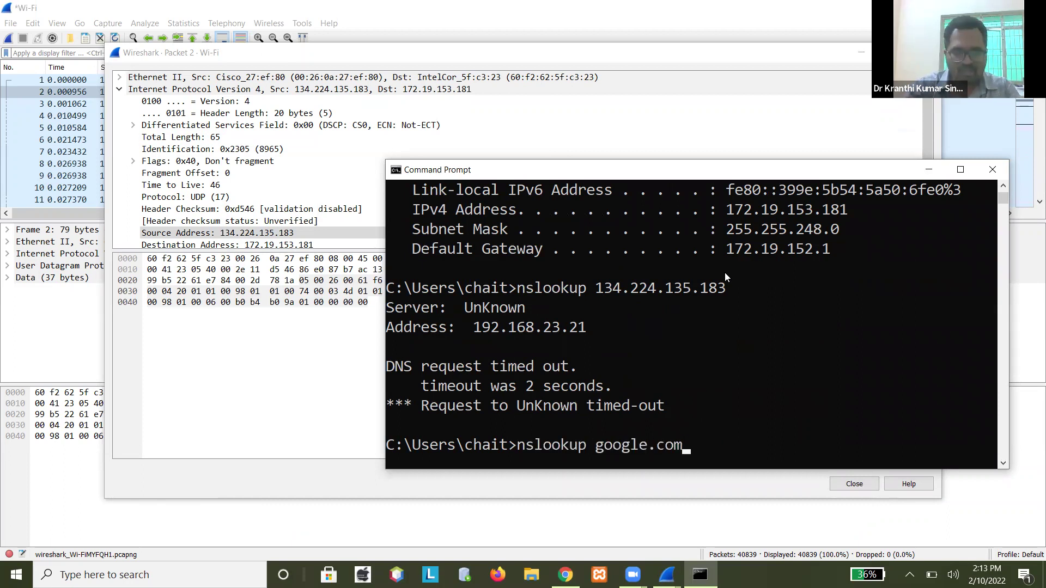
{"action": "key", "text": "Return"}
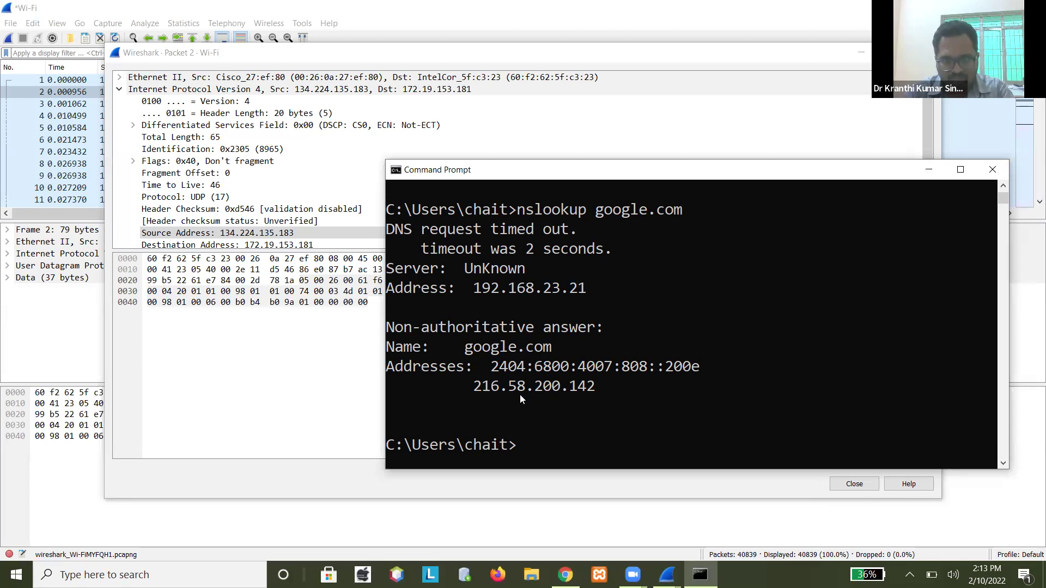
{"action": "key", "text": "Up"}
{"action": "key", "text": "BackSpace"}
{"action": "key", "text": "BackSpace"}
{"action": "key", "text": "BackSpace"}
{"action": "key", "text": "BackSpace"}
{"action": "key", "text": "BackSpace"}
{"action": "key", "text": "BackSpace"}
{"action": "type", "text": "2"}
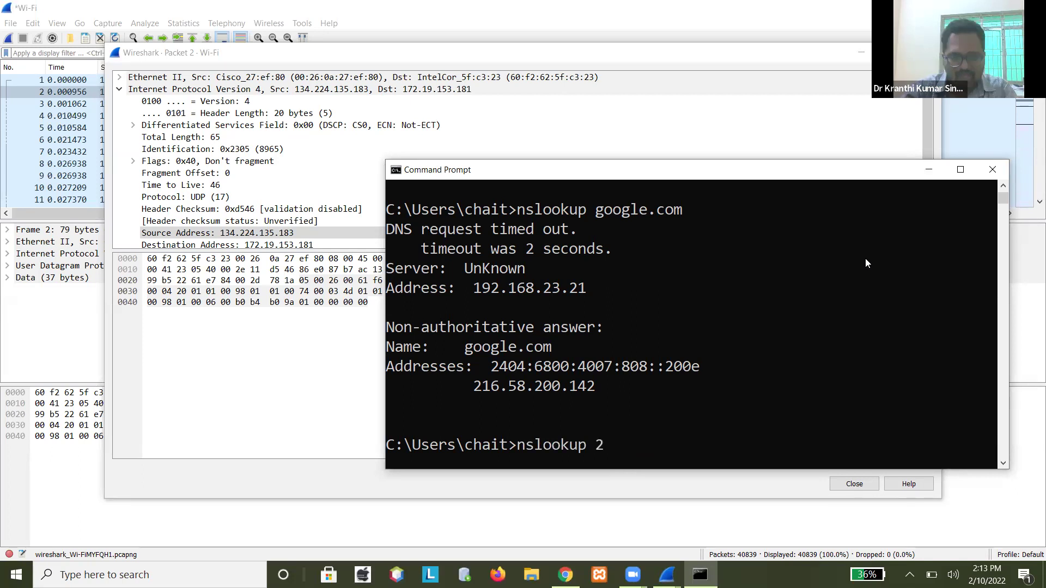
{"action": "type", "text": "16.58.200."}
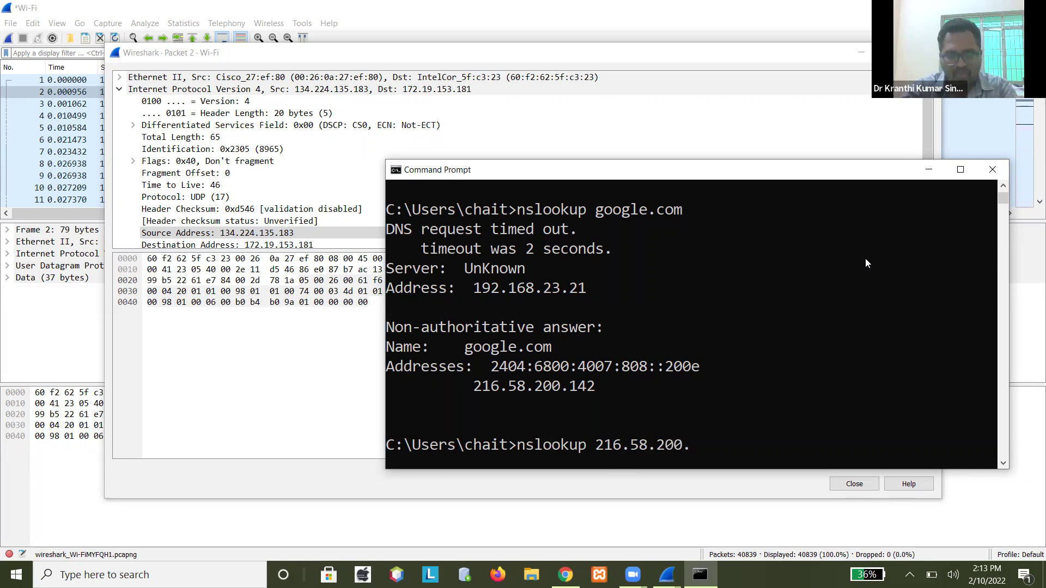
{"action": "type", "text": "142"}
{"action": "key", "text": "Return"}
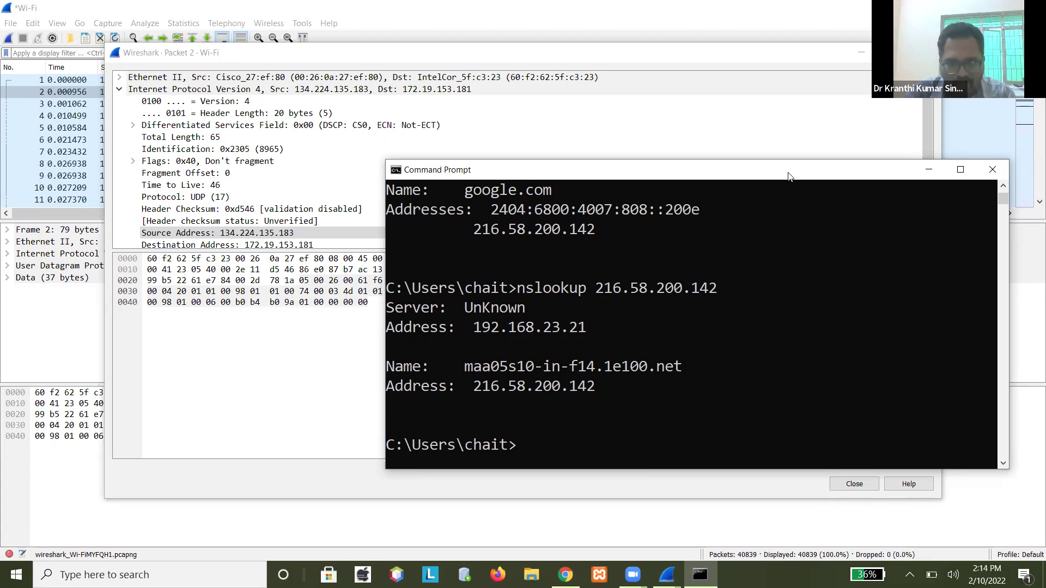
{"action": "left_click_drag", "start_coordinate": [910, 170], "coordinate": [922, 206]}
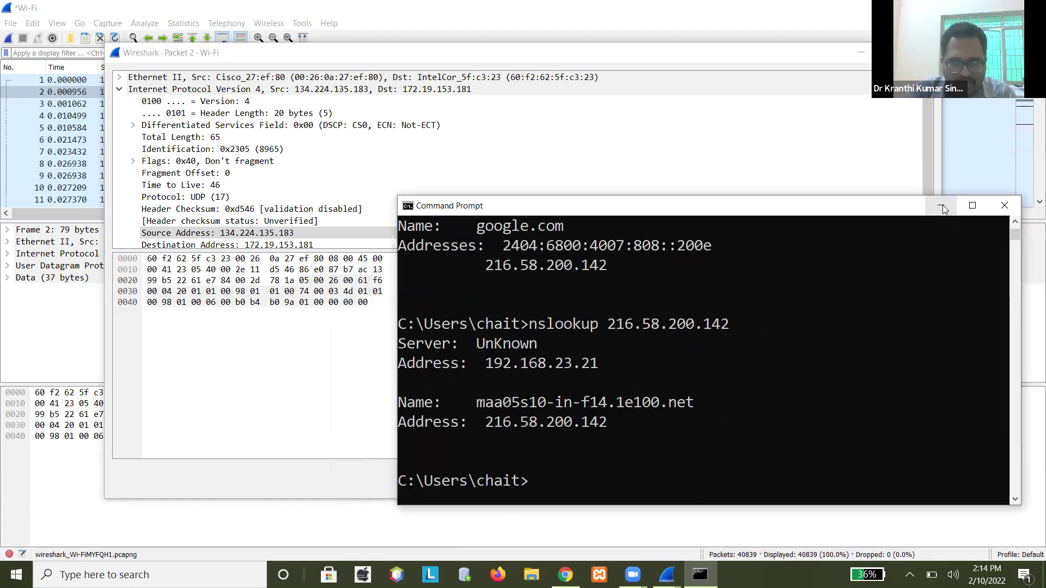
{"action": "left_click", "coordinate": [258, 233]}
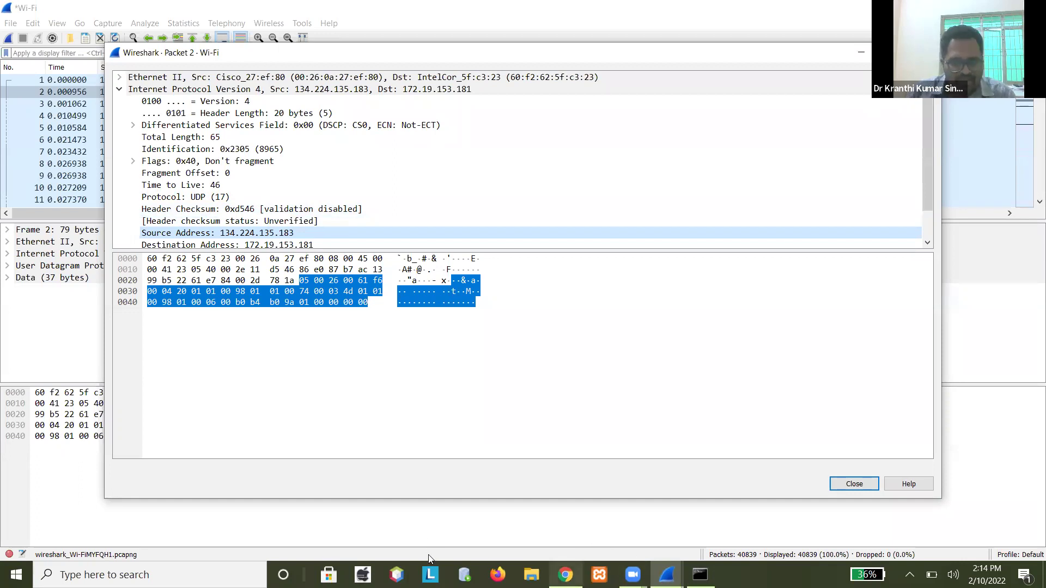
Open Switching.pptx and start the slide show on the Network Devices slide
{"action": "key", "text": "super+d"}
{"action": "key", "text": "super+e"}
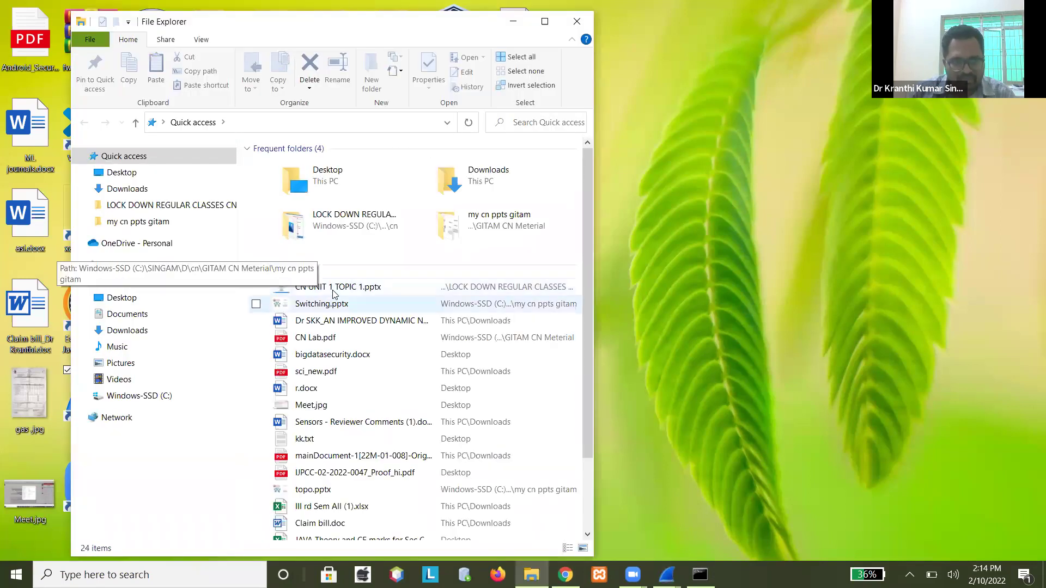
{"action": "double_click", "coordinate": [341, 304]}
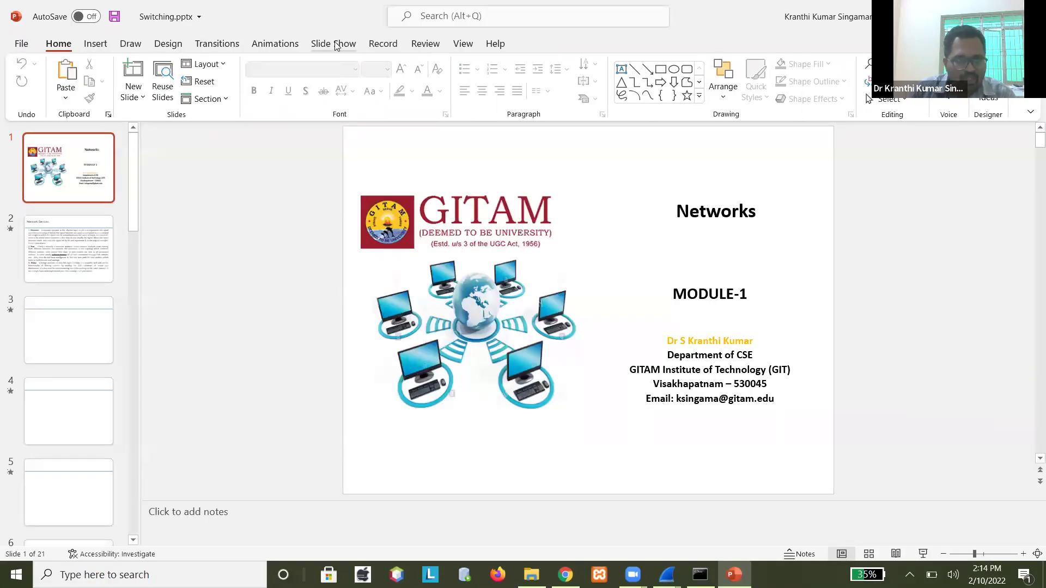
{"action": "left_click", "coordinate": [335, 43]}
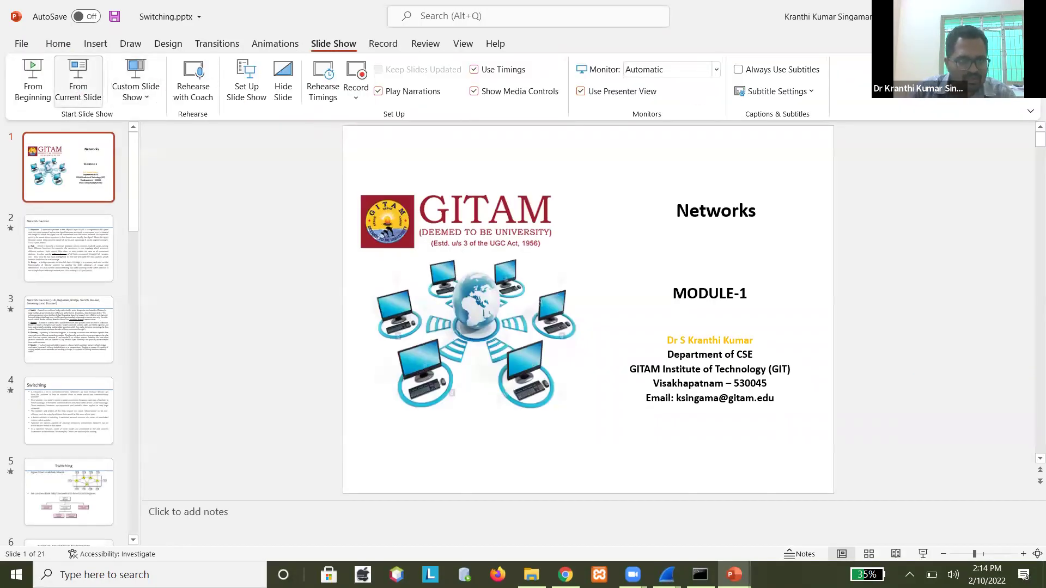
{"action": "key", "text": "F5"}
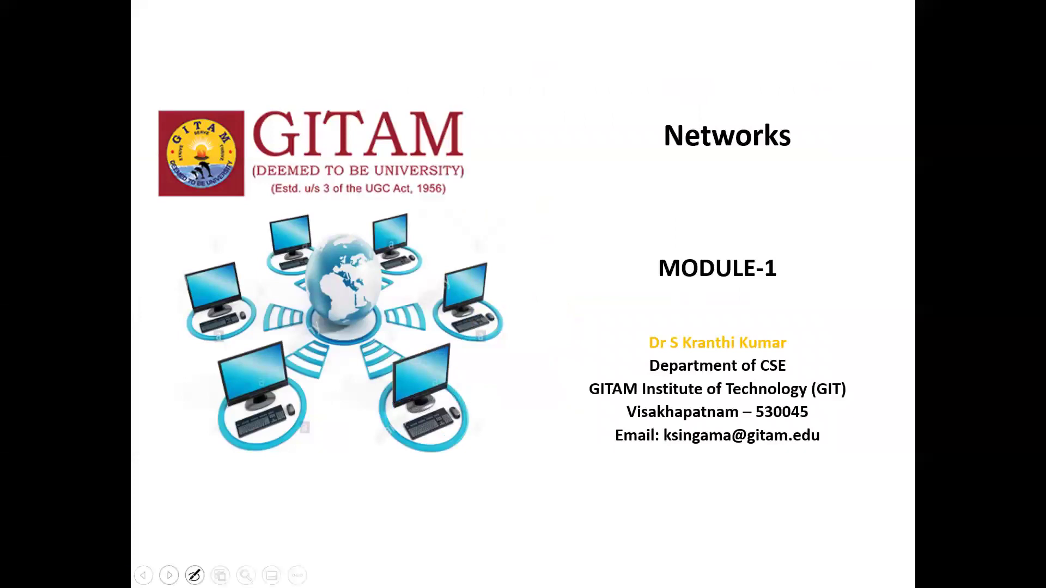
{"action": "left_click", "coordinate": [169, 573]}
Handwrite 'TCP (C-o)' and 'UDP' in red ink on the slide
{"action": "mouse_move", "coordinate": [238, 155]}
{"action": "left_mouse_down"}
{"action": "mouse_move", "coordinate": [240, 180]}
{"action": "mouse_move", "coordinate": [254, 155]}
{"action": "mouse_move", "coordinate": [280, 172]}
{"action": "left_mouse_up"}
{"action": "mouse_move", "coordinate": [291, 157]}
{"action": "left_mouse_down"}
{"action": "mouse_move", "coordinate": [297, 189]}
{"action": "mouse_move", "coordinate": [294, 175]}
{"action": "left_mouse_up"}
{"action": "mouse_move", "coordinate": [647, 161]}
{"action": "left_mouse_down"}
{"action": "mouse_move", "coordinate": [666, 162]}
{"action": "mouse_move", "coordinate": [673, 183]}
{"action": "left_mouse_up"}
{"action": "left_click_drag", "start_coordinate": [672, 164], "coordinate": [675, 182]}
{"action": "mouse_move", "coordinate": [703, 163]}
{"action": "left_mouse_down"}
{"action": "mouse_move", "coordinate": [704, 188]}
{"action": "mouse_move", "coordinate": [697, 175]}
{"action": "left_mouse_up"}
{"action": "left_click_drag", "start_coordinate": [332, 144], "coordinate": [323, 171]}
{"action": "mouse_move", "coordinate": [378, 152]}
{"action": "left_mouse_down"}
{"action": "mouse_move", "coordinate": [360, 157]}
{"action": "mouse_move", "coordinate": [376, 166]}
{"action": "left_mouse_up"}
{"action": "left_click_drag", "start_coordinate": [384, 162], "coordinate": [391, 161]}
{"action": "left_click_drag", "start_coordinate": [400, 158], "coordinate": [407, 158]}
{"action": "mouse_move", "coordinate": [421, 143]}
{"action": "left_mouse_down"}
{"action": "mouse_move", "coordinate": [416, 177]}
{"action": "mouse_move", "coordinate": [371, 207]}
{"action": "left_mouse_up"}
Draw arrows to a ticked E.c under TCP and a crossed Ec under UDP, circling both
{"action": "mouse_move", "coordinate": [364, 200]}
{"action": "left_mouse_down"}
{"action": "mouse_move", "coordinate": [376, 210]}
{"action": "mouse_move", "coordinate": [367, 246]}
{"action": "mouse_move", "coordinate": [389, 243]}
{"action": "left_mouse_up"}
{"action": "mouse_move", "coordinate": [331, 218]}
{"action": "left_mouse_down"}
{"action": "mouse_move", "coordinate": [402, 218]}
{"action": "mouse_move", "coordinate": [402, 233]}
{"action": "mouse_move", "coordinate": [467, 209]}
{"action": "left_mouse_up"}
{"action": "mouse_move", "coordinate": [685, 196]}
{"action": "left_mouse_down"}
{"action": "mouse_move", "coordinate": [684, 217]}
{"action": "mouse_move", "coordinate": [710, 252]}
{"action": "left_mouse_up"}
{"action": "mouse_move", "coordinate": [722, 224]}
{"action": "left_mouse_down"}
{"action": "mouse_move", "coordinate": [666, 271]}
{"action": "mouse_move", "coordinate": [727, 245]}
{"action": "left_mouse_up"}
{"action": "left_click_drag", "start_coordinate": [748, 233], "coordinate": [782, 271]}
{"action": "left_click_drag", "start_coordinate": [784, 233], "coordinate": [733, 272]}
{"action": "mouse_move", "coordinate": [721, 144]}
{"action": "left_mouse_down"}
{"action": "mouse_move", "coordinate": [643, 139]}
{"action": "mouse_move", "coordinate": [719, 146]}
{"action": "left_mouse_up"}
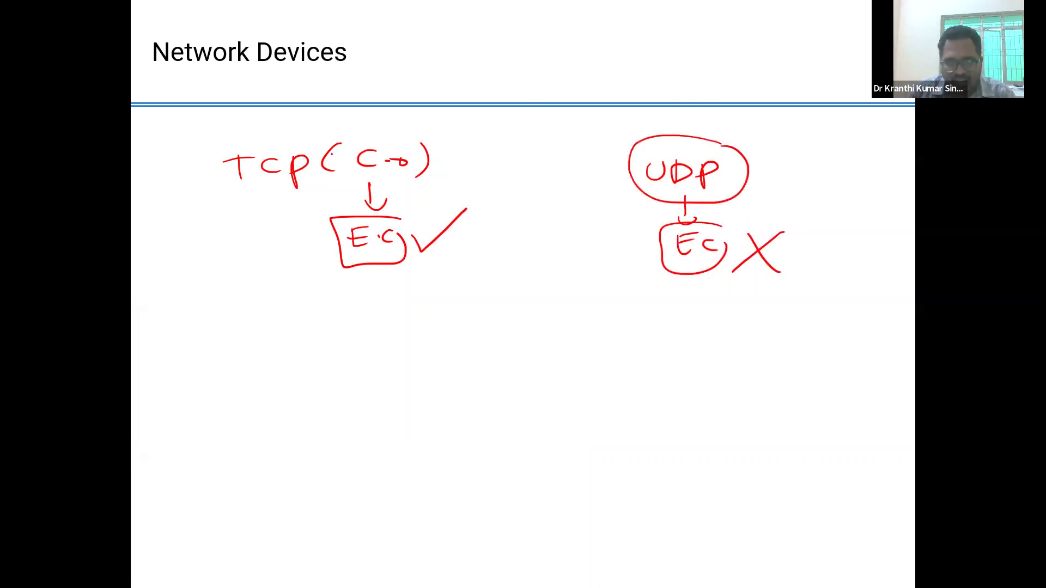
{"action": "mouse_move", "coordinate": [306, 133]}
{"action": "left_mouse_down"}
{"action": "mouse_move", "coordinate": [250, 131]}
{"action": "mouse_move", "coordinate": [416, 135]}
{"action": "mouse_move", "coordinate": [288, 140]}
{"action": "left_mouse_up"}
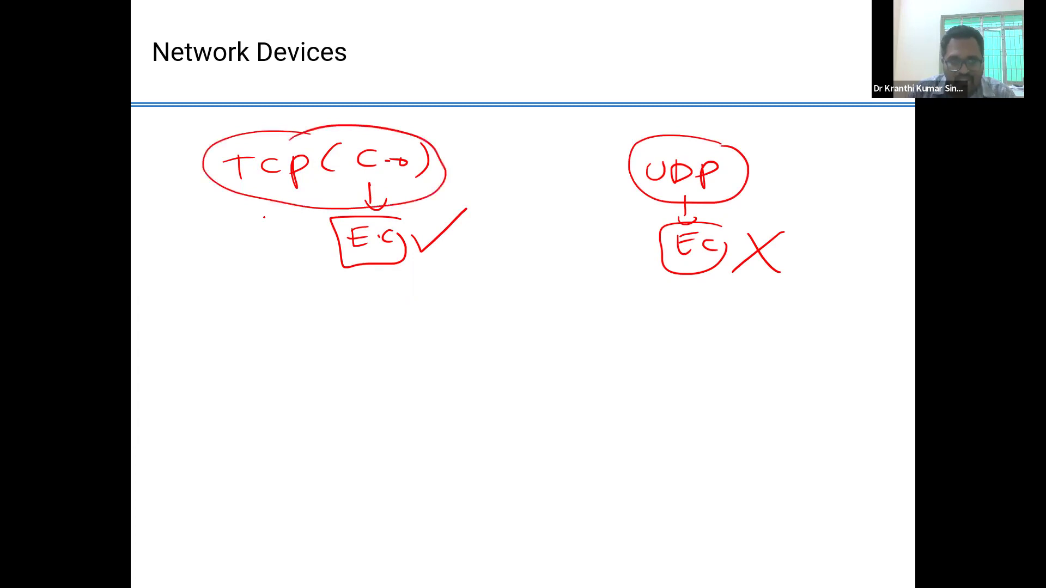
{"action": "key", "text": "super+d"}
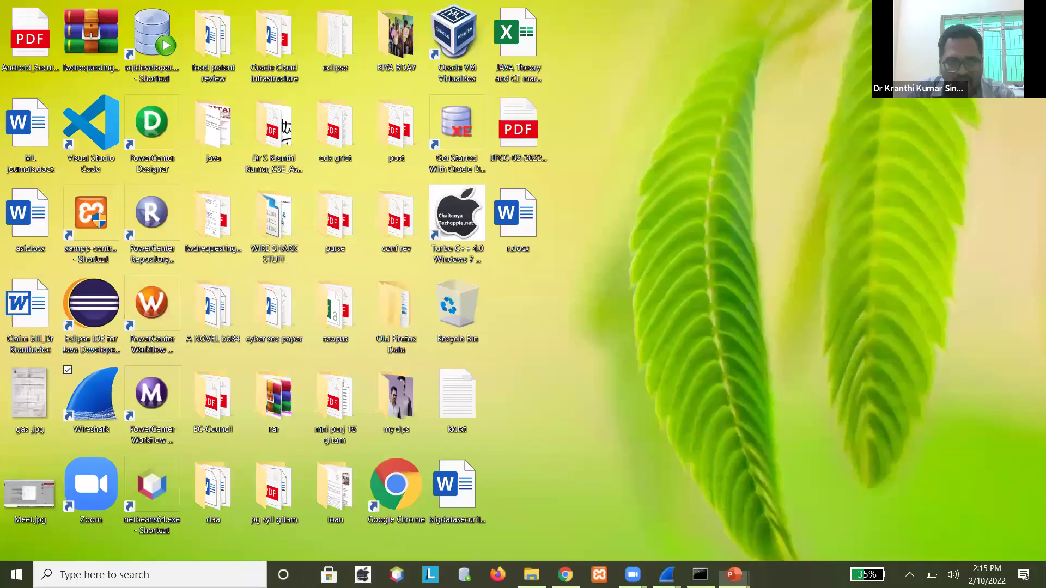
Restore the Wireshark packet 2 window and expand the IPv4 Flags field
{"action": "mouse_move", "coordinate": [667, 574]}
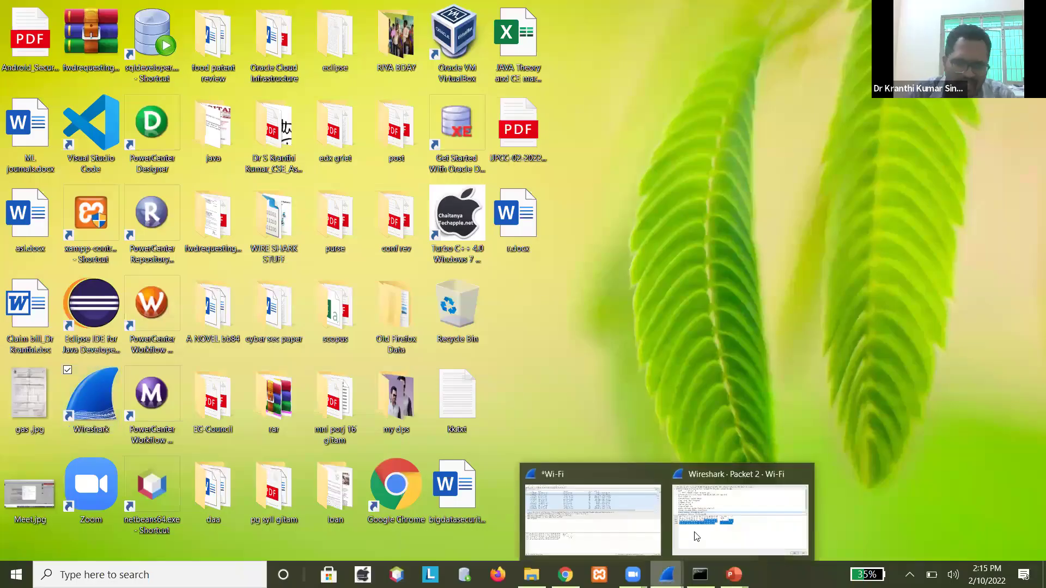
{"action": "left_click", "coordinate": [701, 532]}
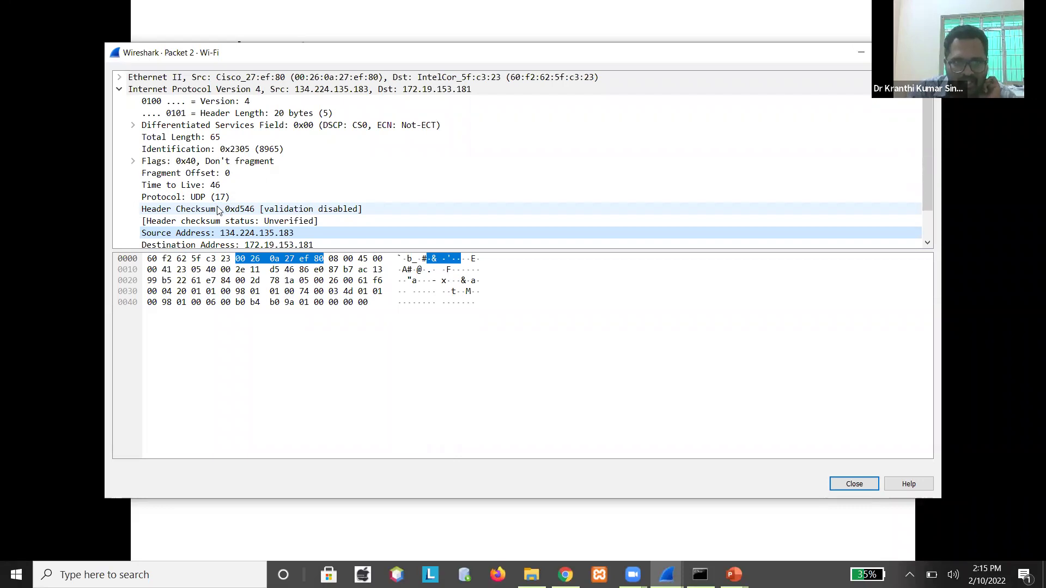
{"action": "left_click", "coordinate": [132, 162]}
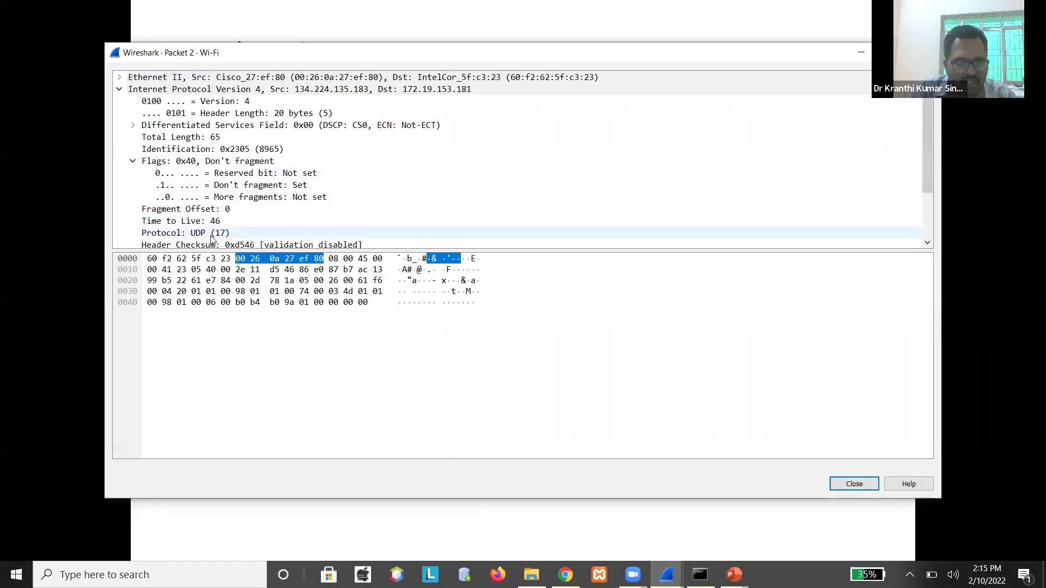
{"action": "left_click_drag", "start_coordinate": [926, 145], "coordinate": [934, 197]}
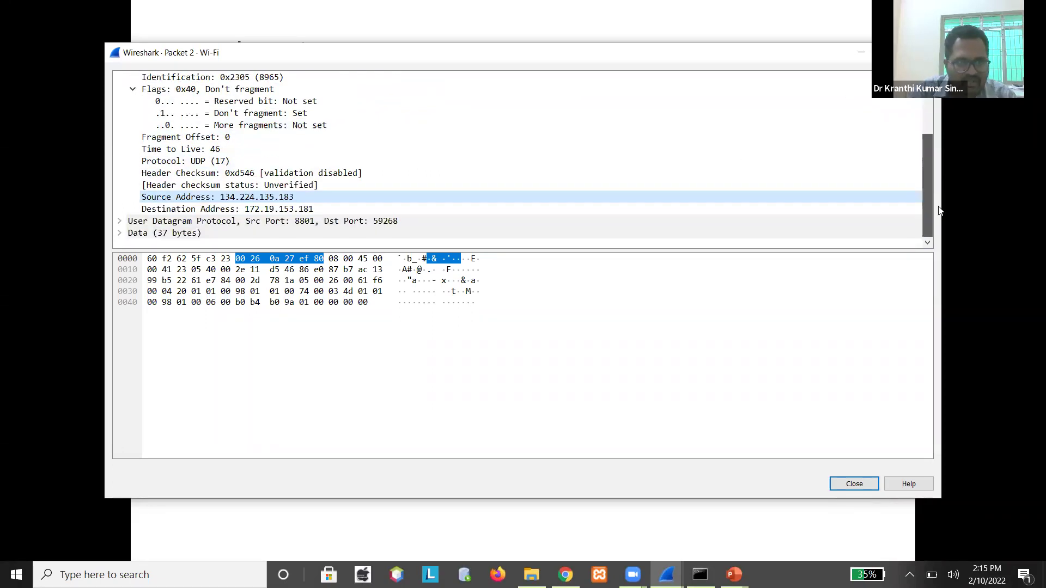
Highlight the destination 172.19.153.181 and source 134.224.135.183 bytes in the hex dump
{"action": "left_click", "coordinate": [255, 209]}
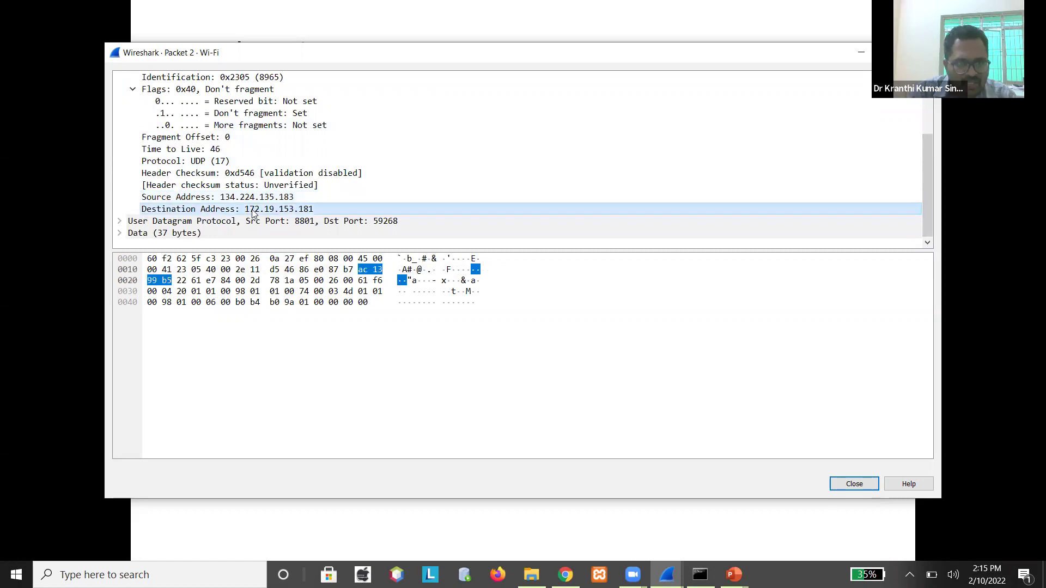
{"action": "left_click", "coordinate": [245, 199]}
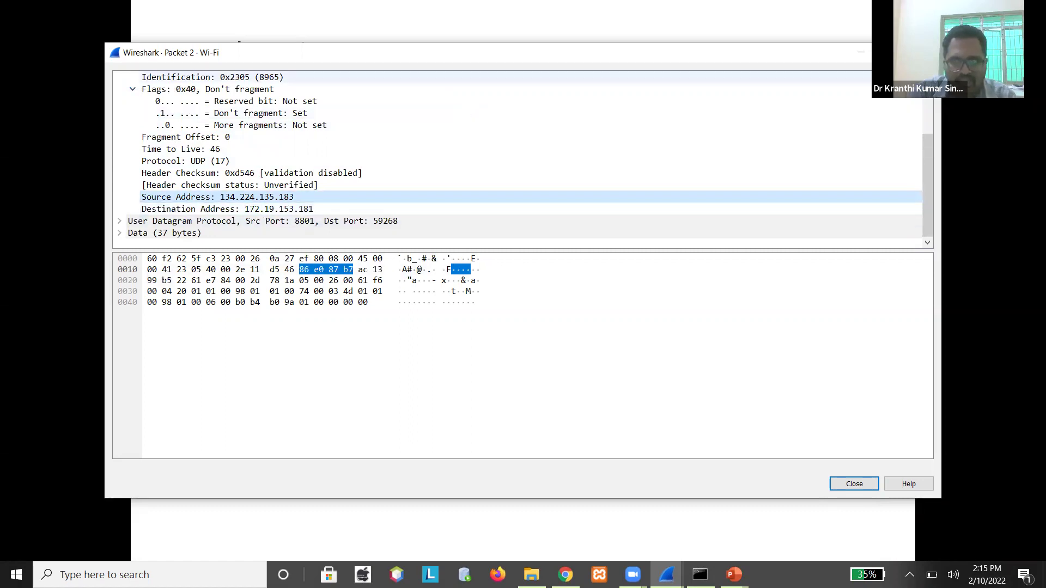
{"action": "key", "text": "Escape"}
{"action": "key", "text": "Escape"}
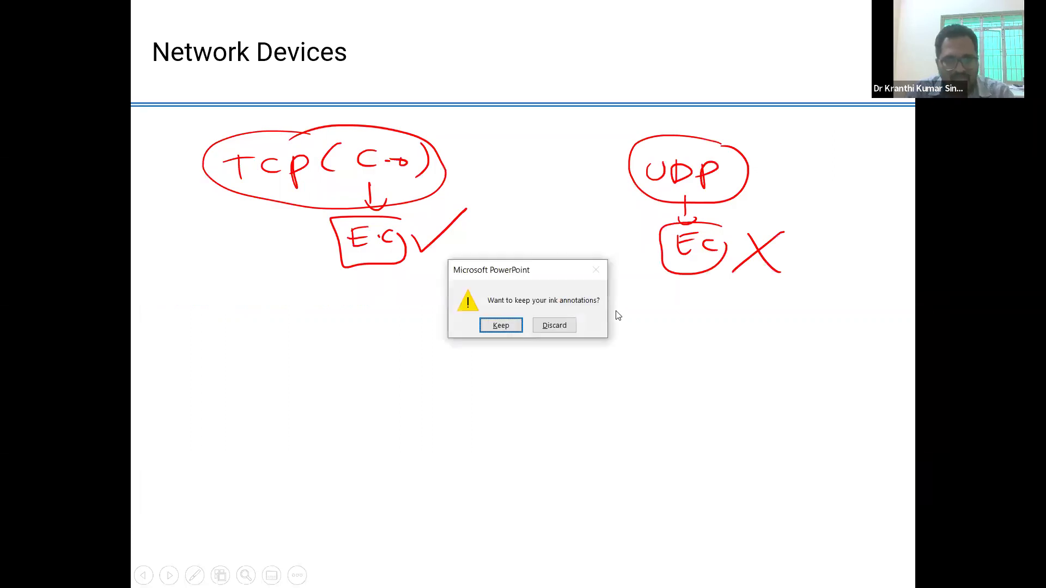
Discard the slideshow's ink annotations and switch back to Wireshark
{"action": "left_click", "coordinate": [562, 325]}
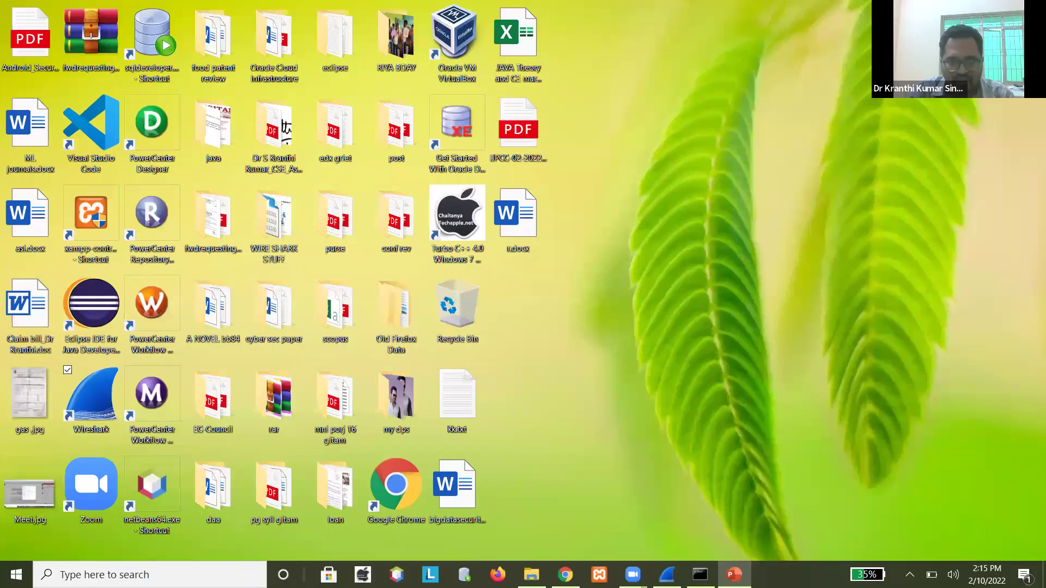
{"action": "key", "text": "alt+Tab"}
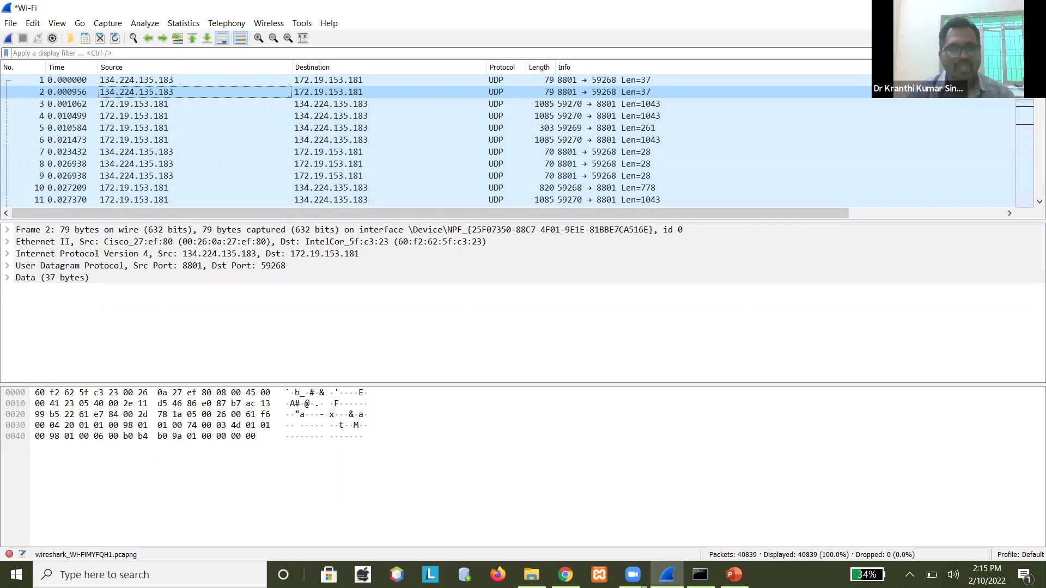
Start a fresh Wi-Fi capture without saving the old packets, then bring Command Prompt forward
{"action": "left_click", "coordinate": [8, 39]}
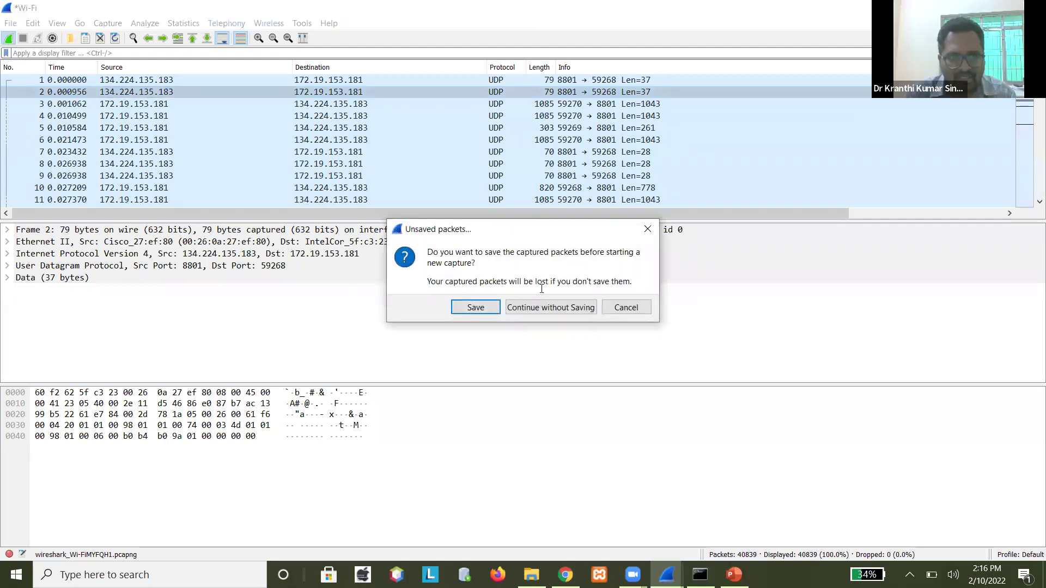
{"action": "left_click", "coordinate": [531, 306]}
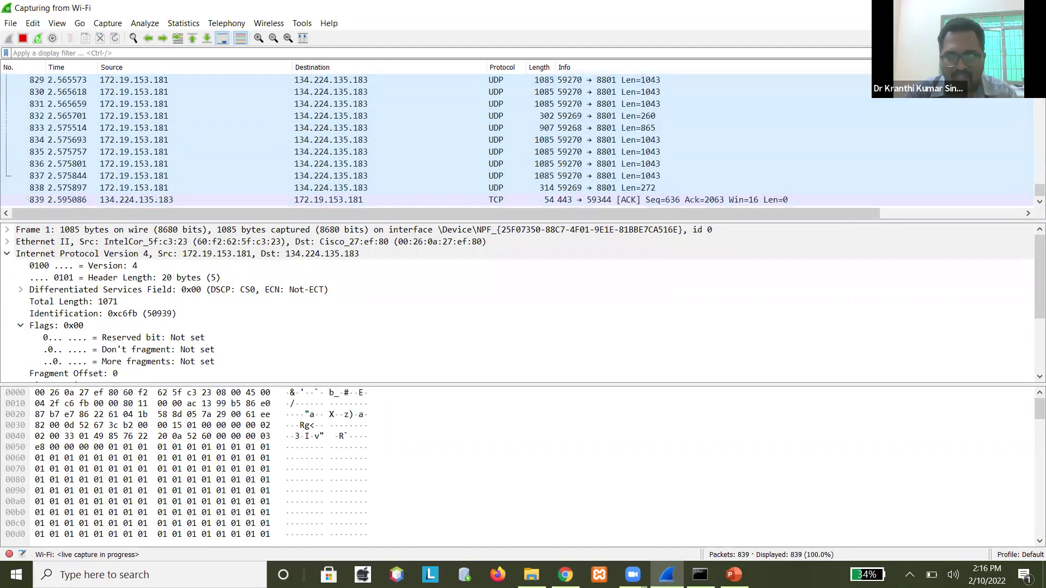
{"action": "left_click", "coordinate": [667, 575]}
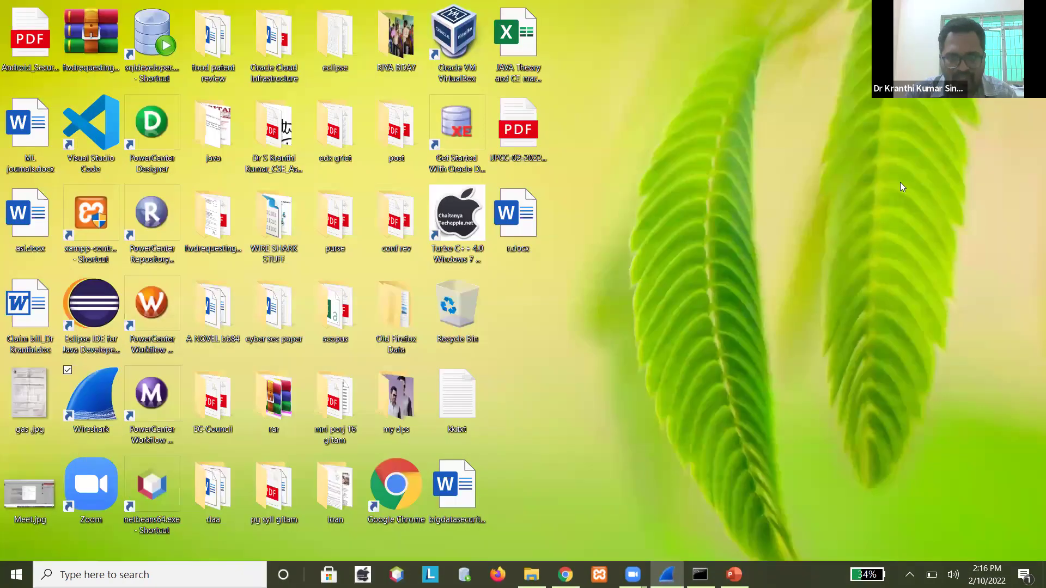
{"action": "left_click", "coordinate": [700, 575]}
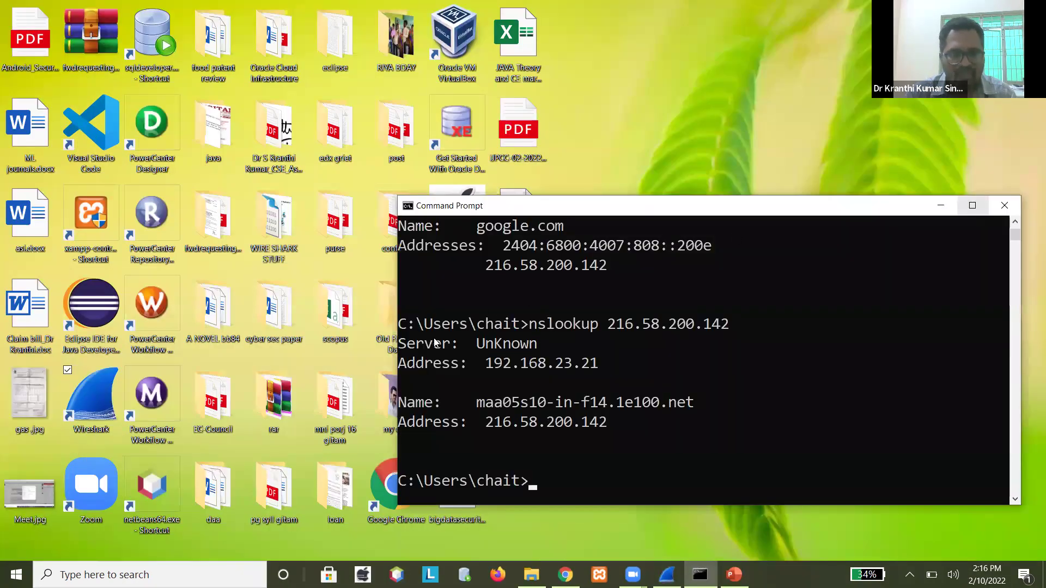
Maximize Command Prompt and launch the ftp client
{"action": "key", "text": "super+Up"}
{"action": "type", "text": "ftp"}
{"action": "key", "text": "Return"}
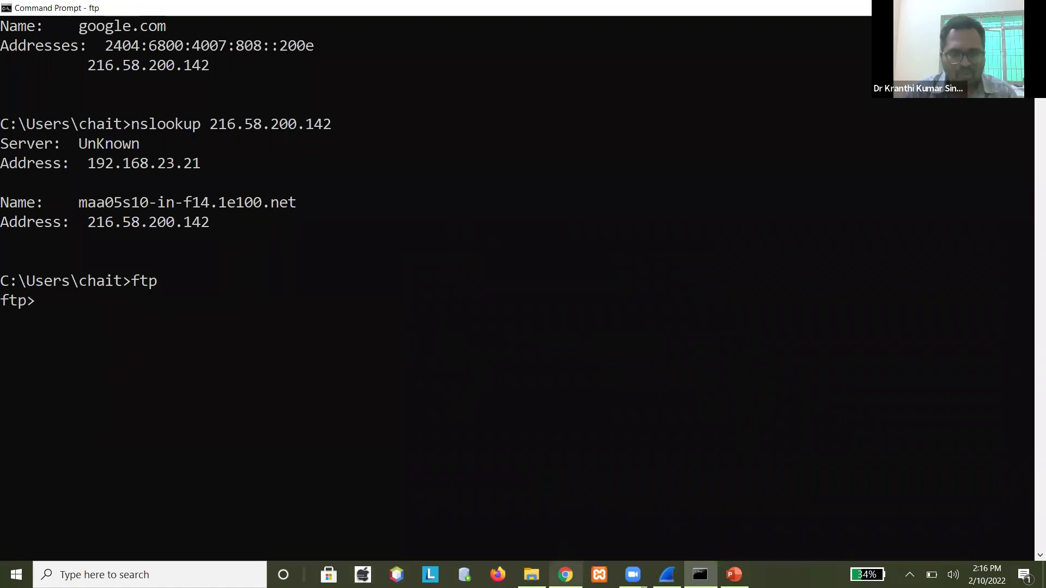
Open the bookmarked DLP Test FTP Test page in a new Chrome tab and copy ftp.dlptest.com
{"action": "left_click", "coordinate": [566, 575]}
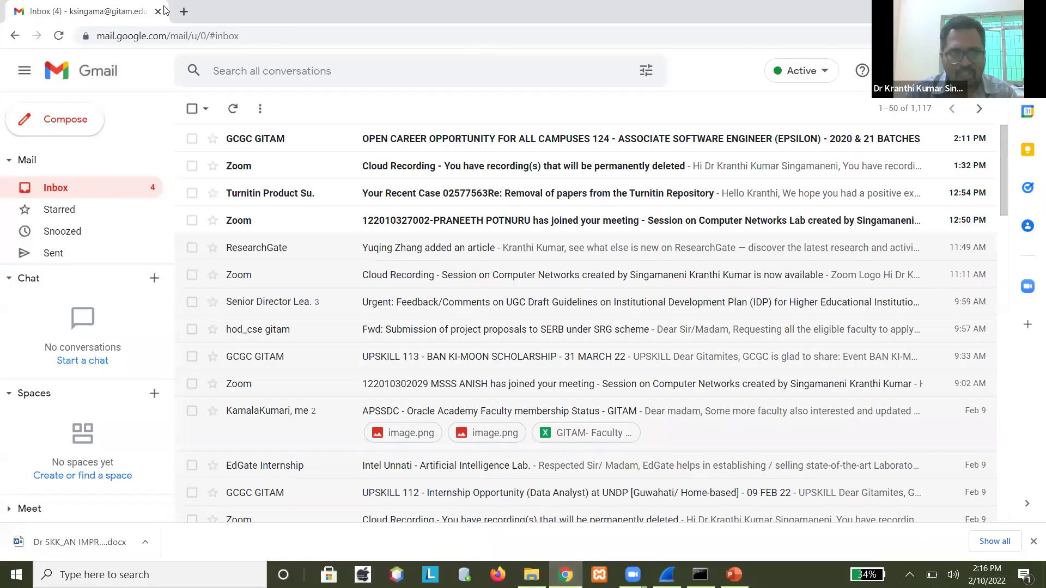
{"action": "left_click", "coordinate": [181, 11]}
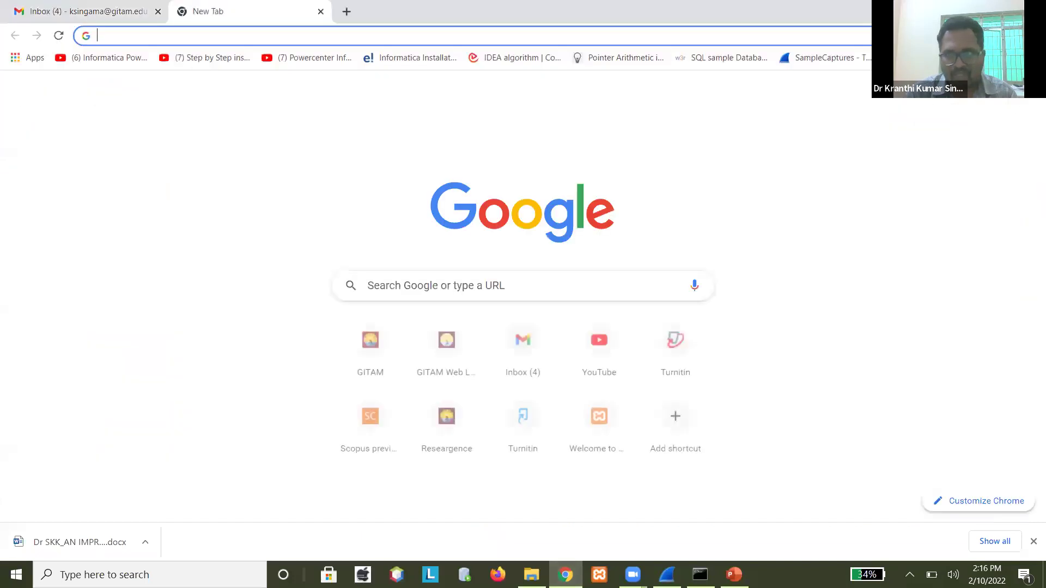
{"action": "left_click", "coordinate": [1034, 35]}
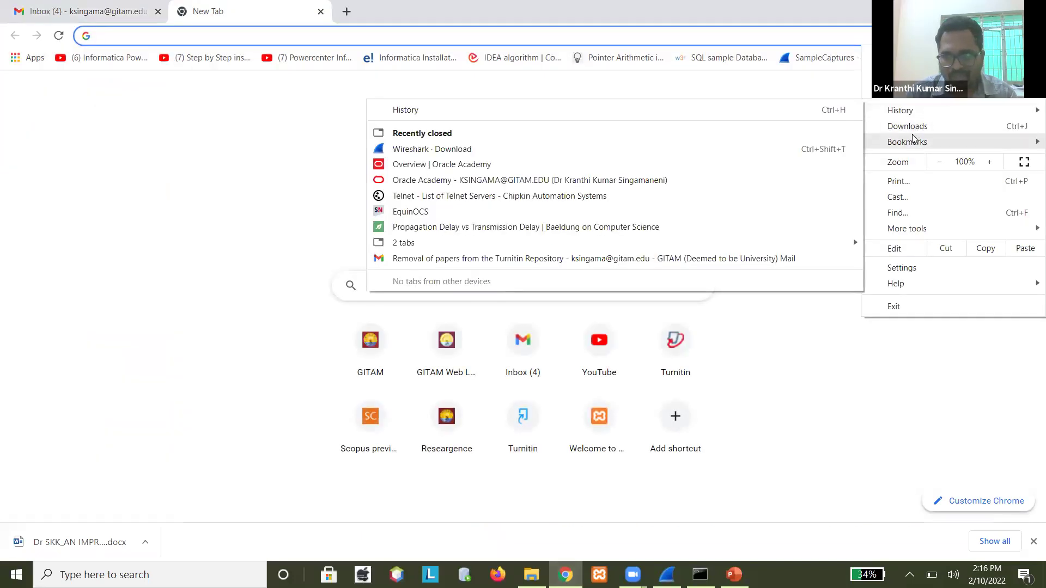
{"action": "mouse_move", "coordinate": [911, 146]}
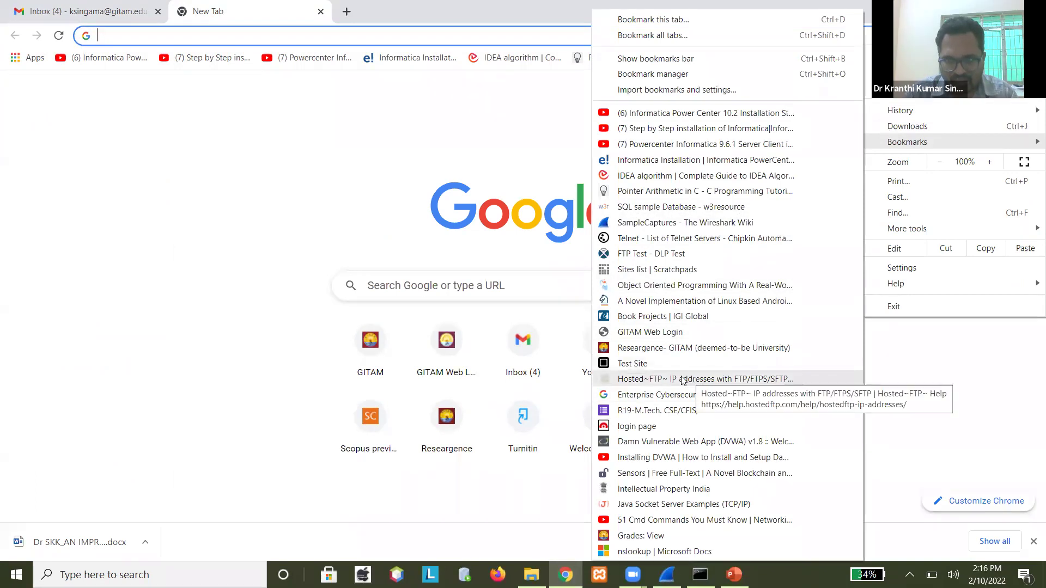
{"action": "left_click", "coordinate": [689, 255]}
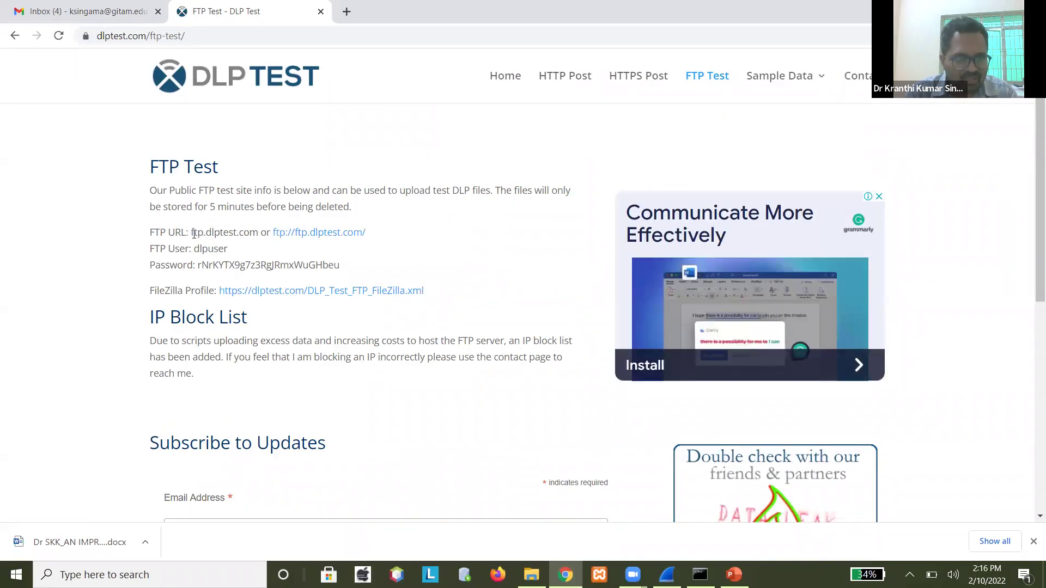
{"action": "left_click_drag", "start_coordinate": [192, 232], "coordinate": [261, 232]}
{"action": "key", "text": "ctrl+c"}
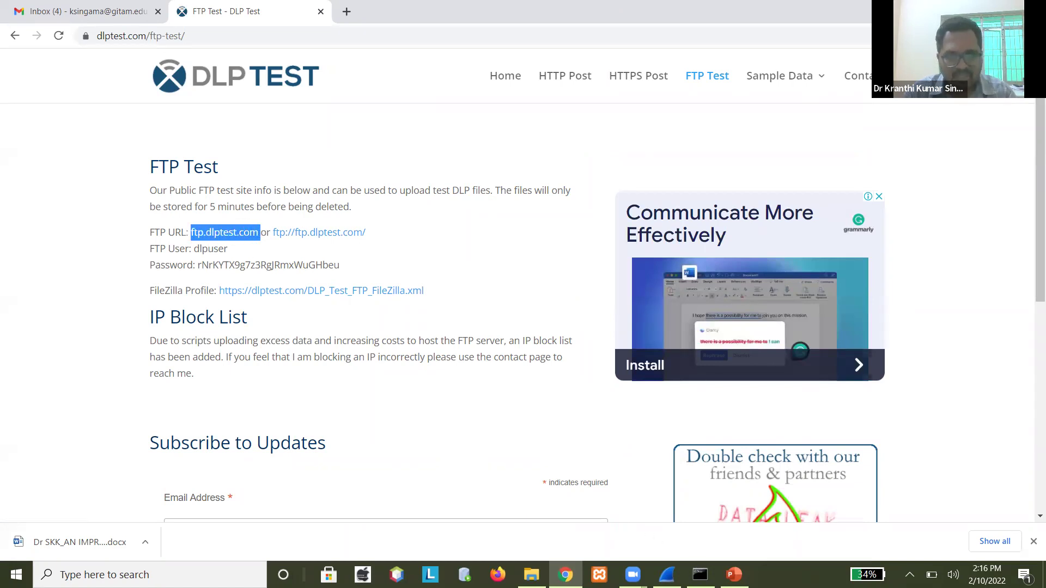
{"action": "key", "text": "alt+Tab"}
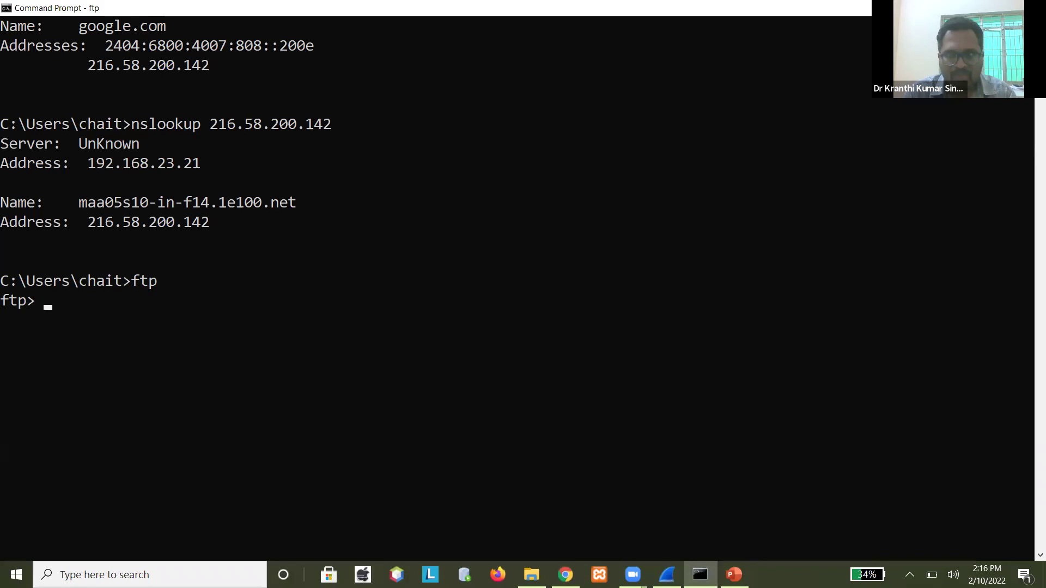
Shrink the console window and connect the ftp client to ftp.dlptest.com
{"action": "left_click_drag", "start_coordinate": [556, 7], "coordinate": [766, 166]}
{"action": "type", "text": "o"}
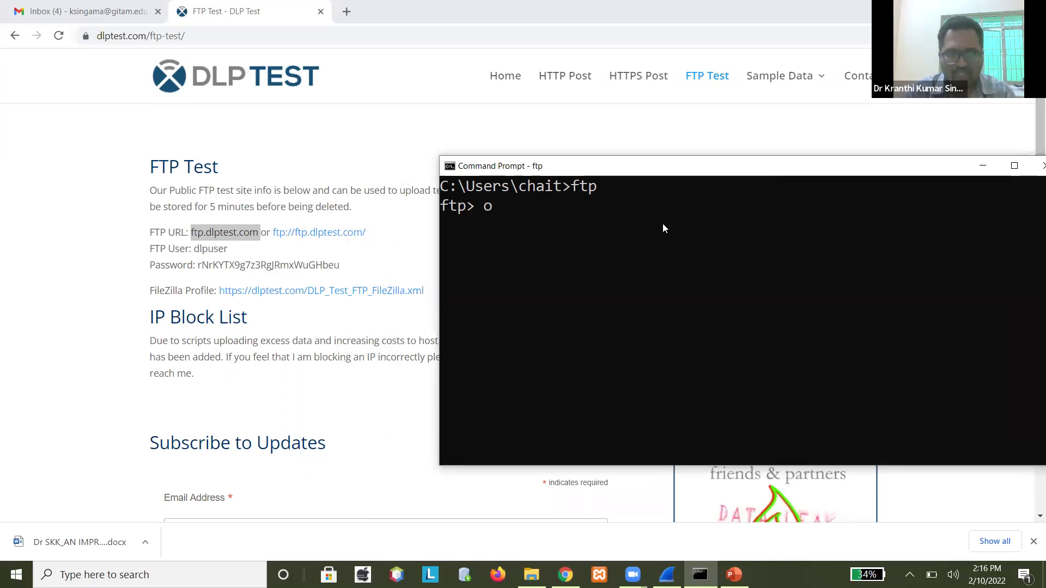
{"action": "key", "text": "ctrl+v"}
{"action": "key", "text": "Return"}
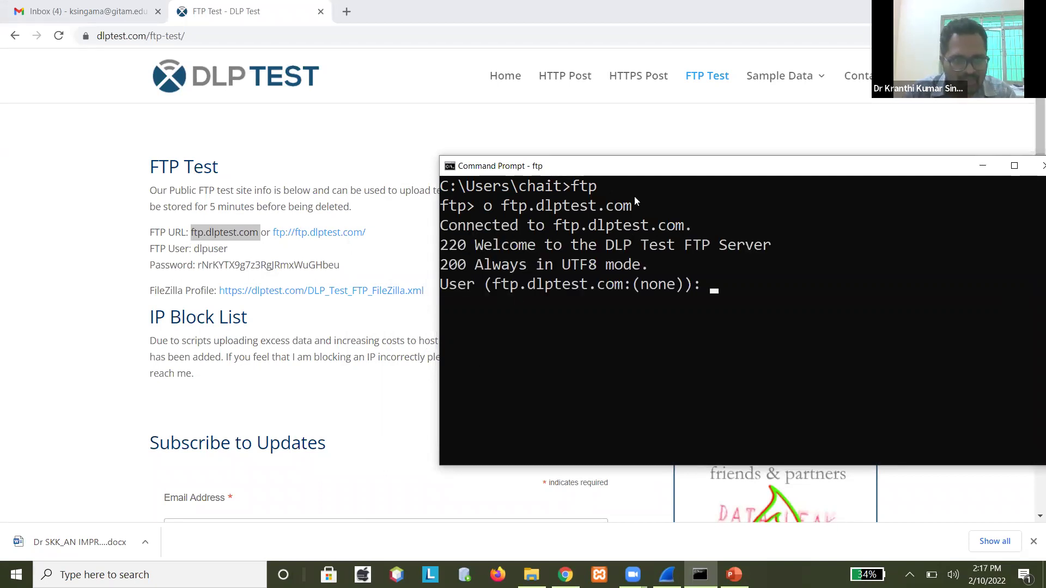
Log in with the test user name and password (fails with 530), then return to Wireshark
{"action": "type", "text": "dlp"}
{"action": "type", "text": "user"}
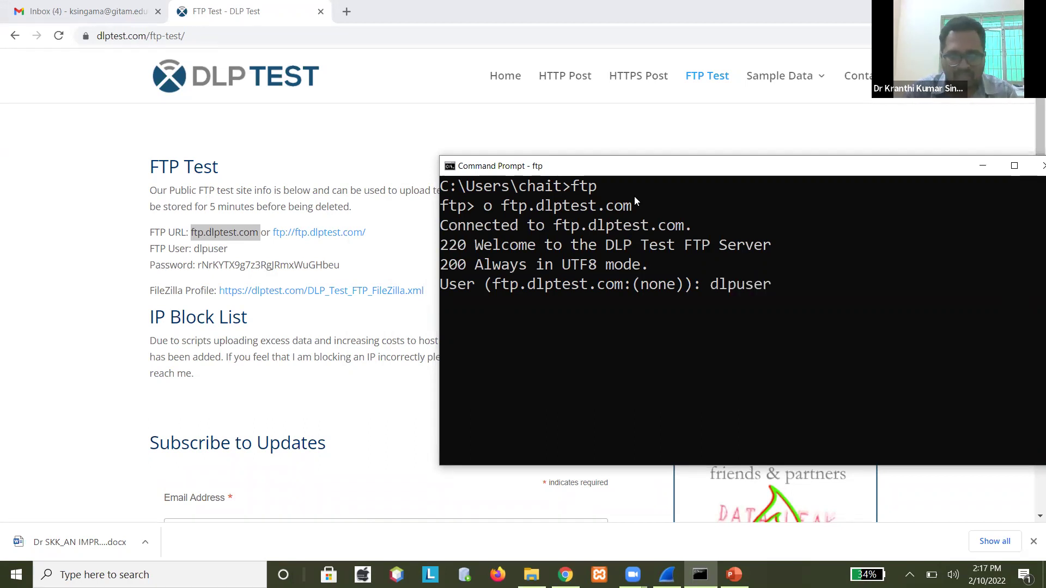
{"action": "key", "text": "Return"}
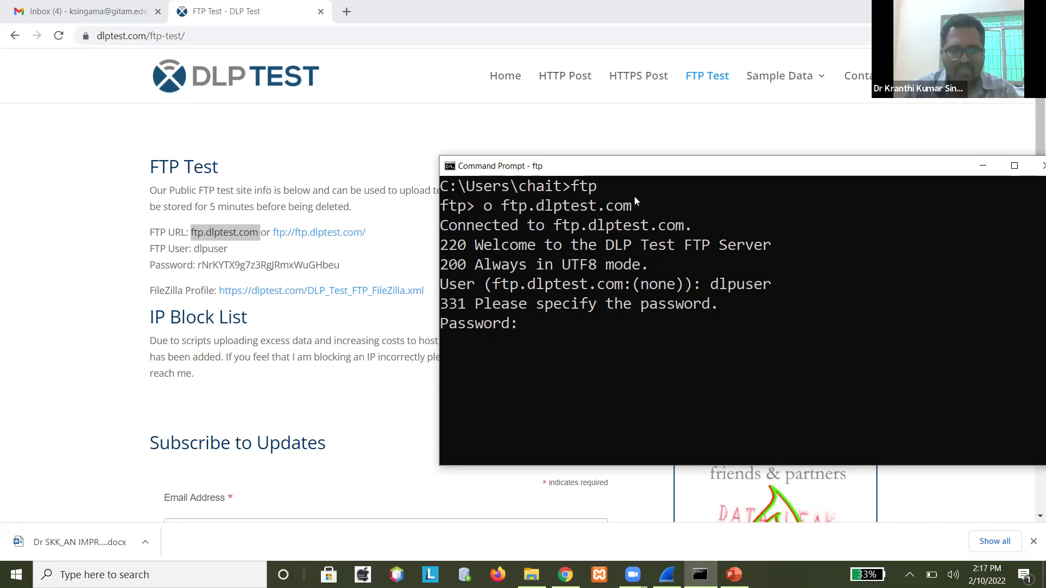
{"action": "key", "text": "Return"}
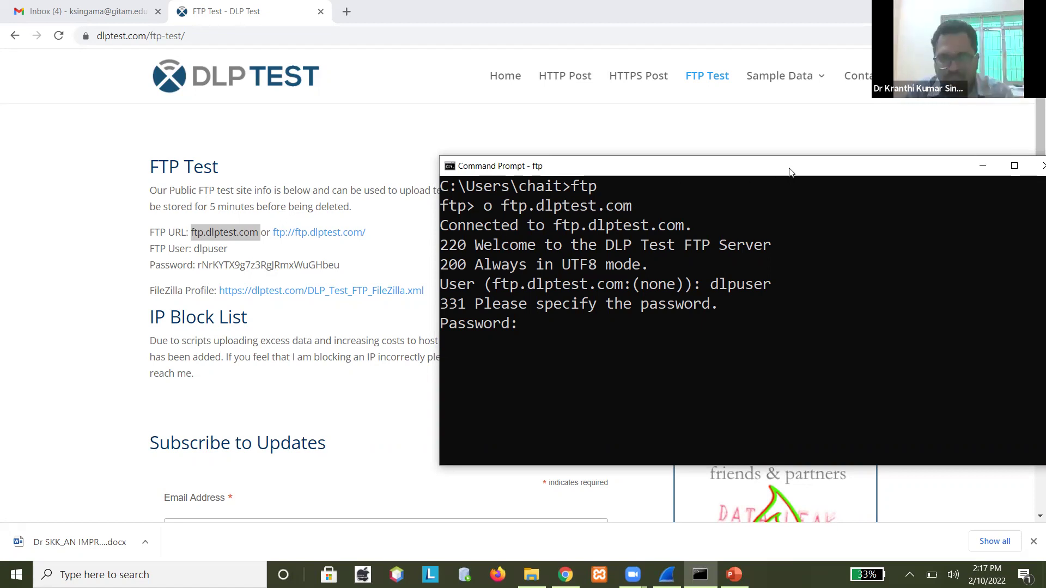
{"action": "left_click_drag", "start_coordinate": [618, 173], "coordinate": [446, 176]}
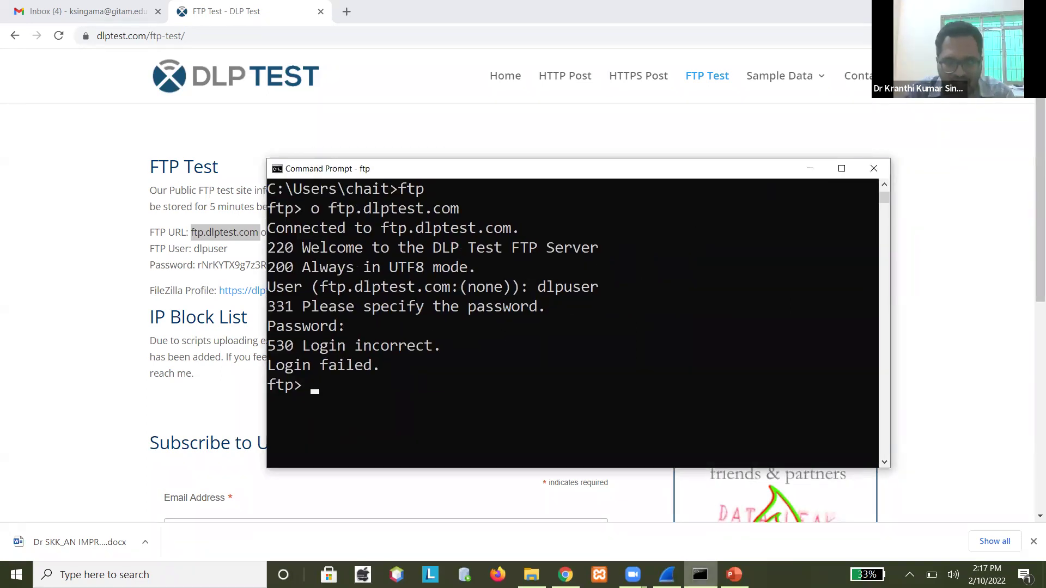
{"action": "left_click", "coordinate": [667, 575]}
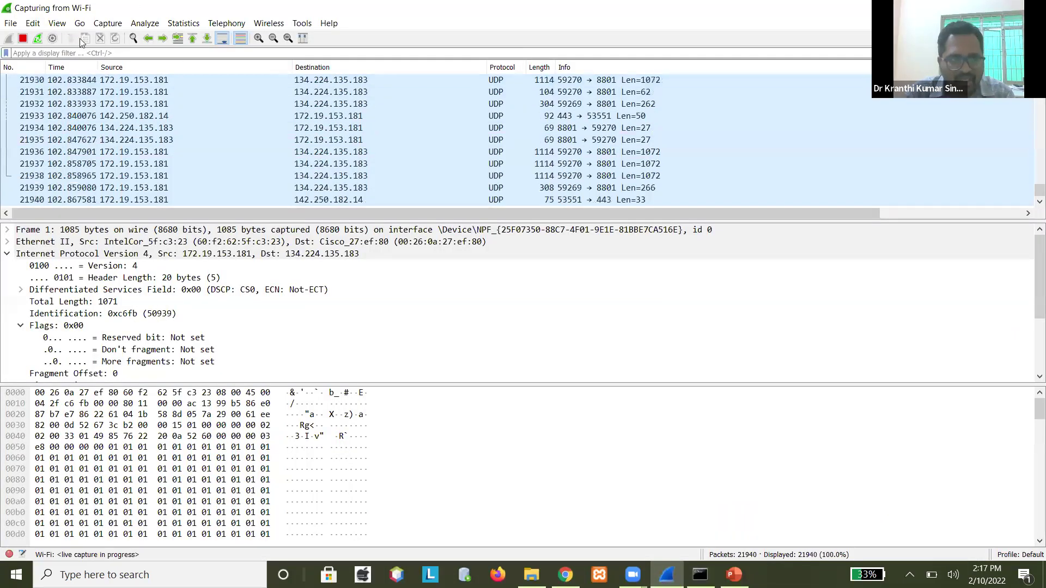
Stop the capture and apply an ftp display filter, leaving 7 FTP packets
{"action": "left_click", "coordinate": [23, 39]}
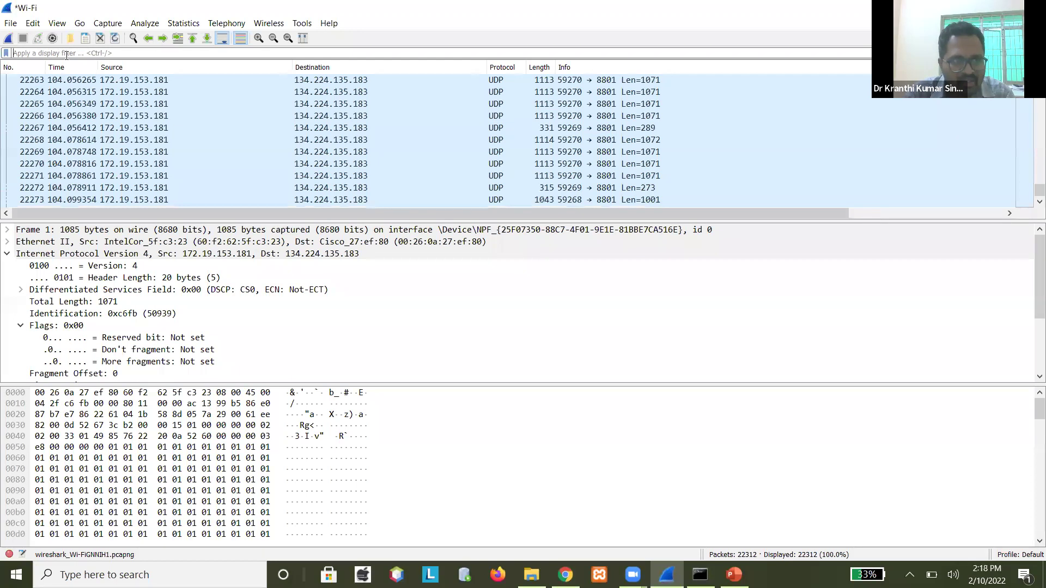
{"action": "left_click", "coordinate": [155, 54]}
{"action": "type", "text": "ftp"}
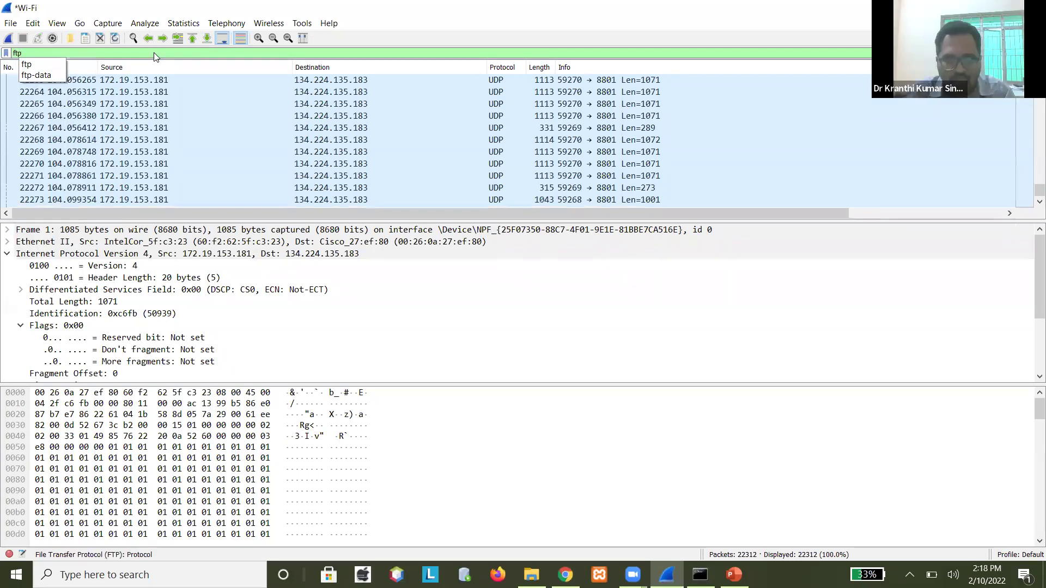
{"action": "key", "text": "Return"}
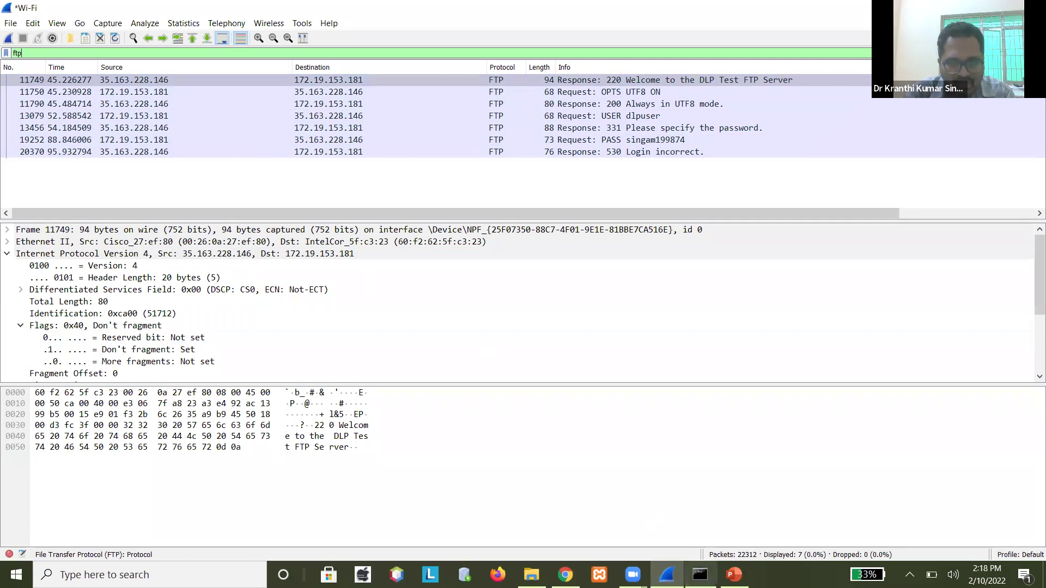
Return to Chrome's DLP Test FTP page, then bring the ftp session window forward
{"action": "left_click", "coordinate": [734, 574]}
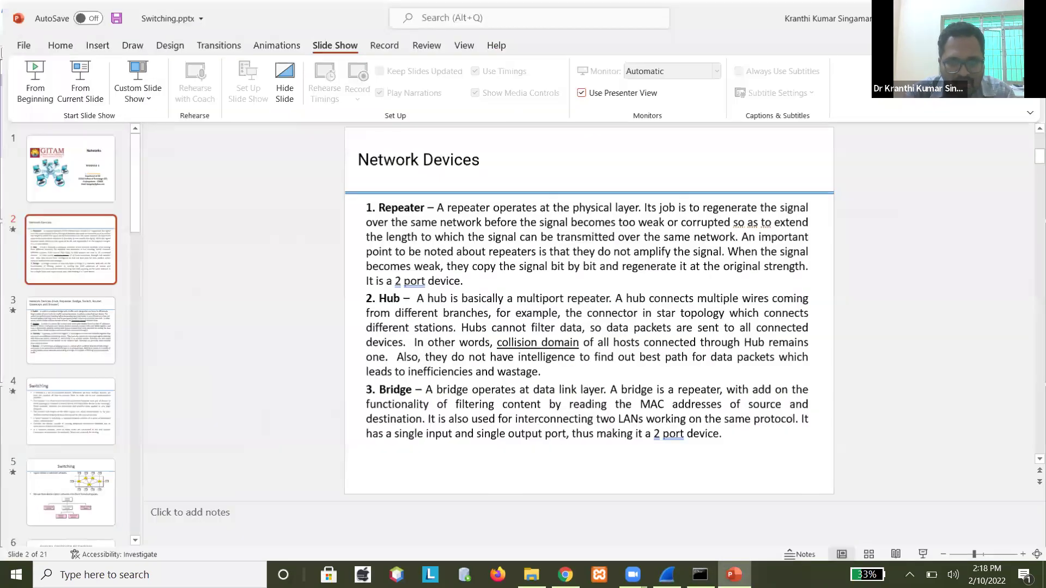
{"action": "key", "text": "alt+Tab"}
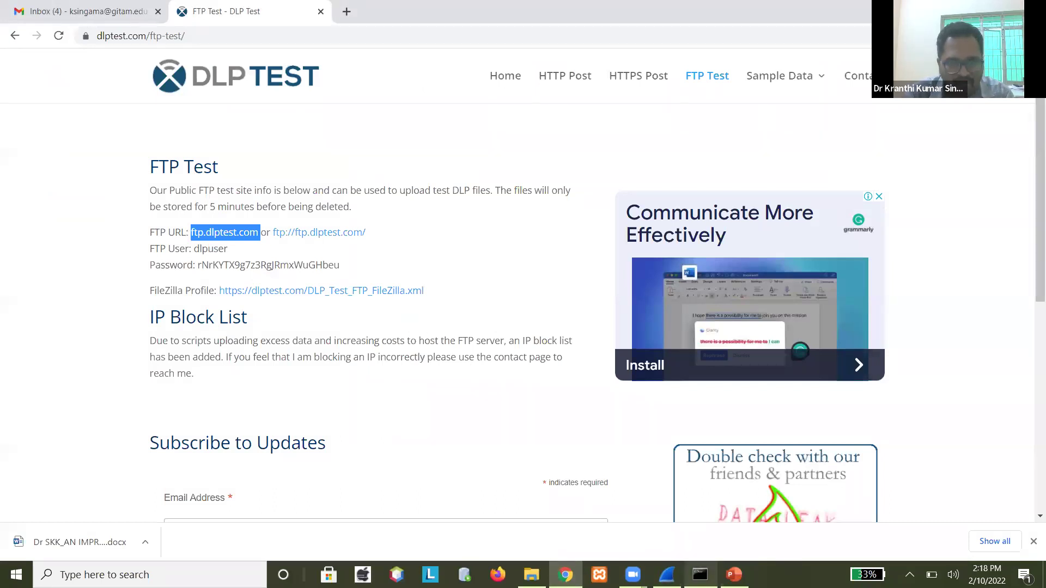
{"action": "left_click", "coordinate": [700, 574]}
Quit the ftp session and run nslookup ftp.dlptest.com, resolving to 35.163.228.146
{"action": "type", "text": "quit"}
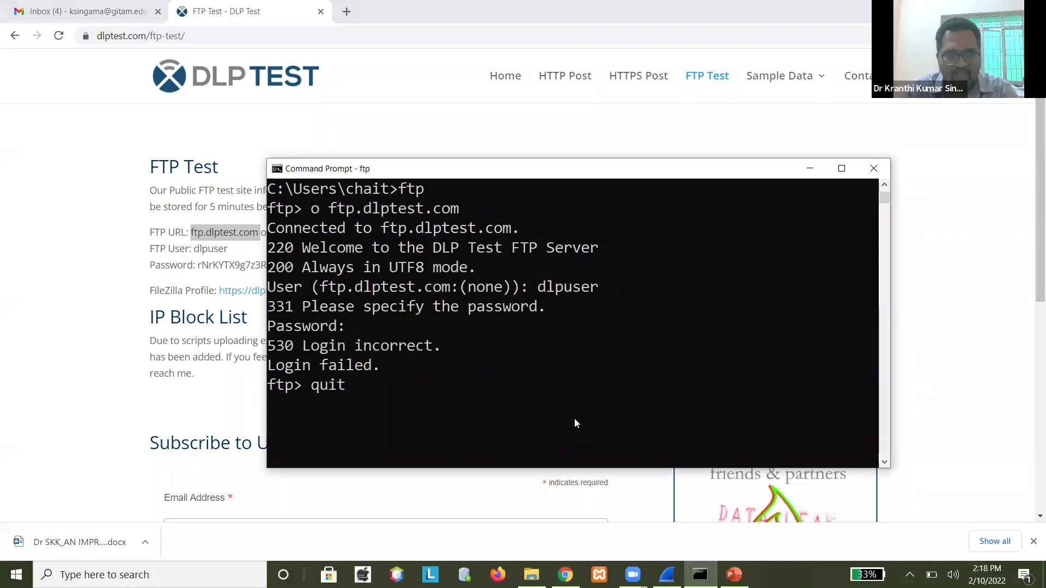
{"action": "key", "text": "Return"}
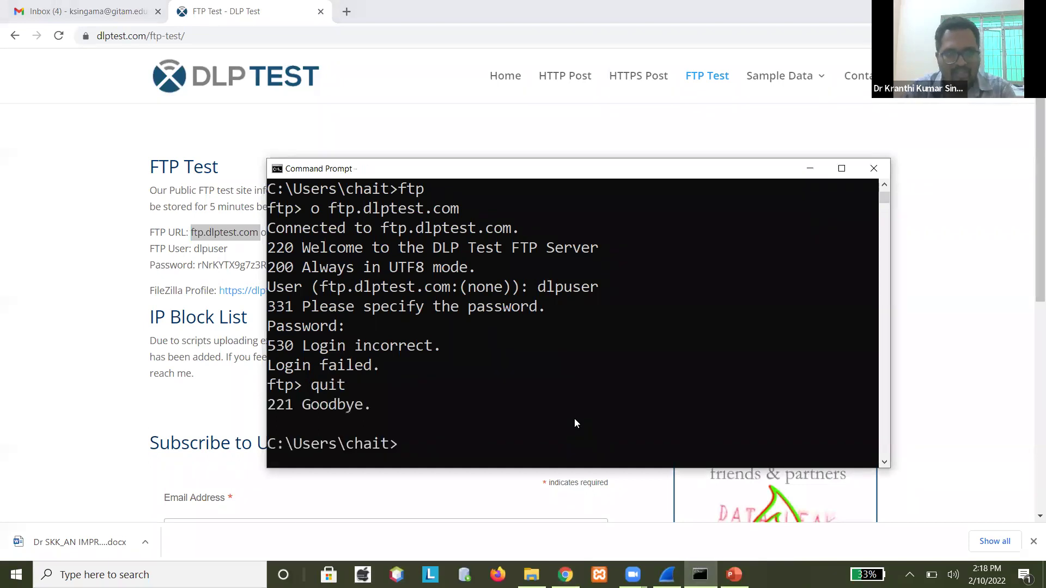
{"action": "type", "text": "nslookup"}
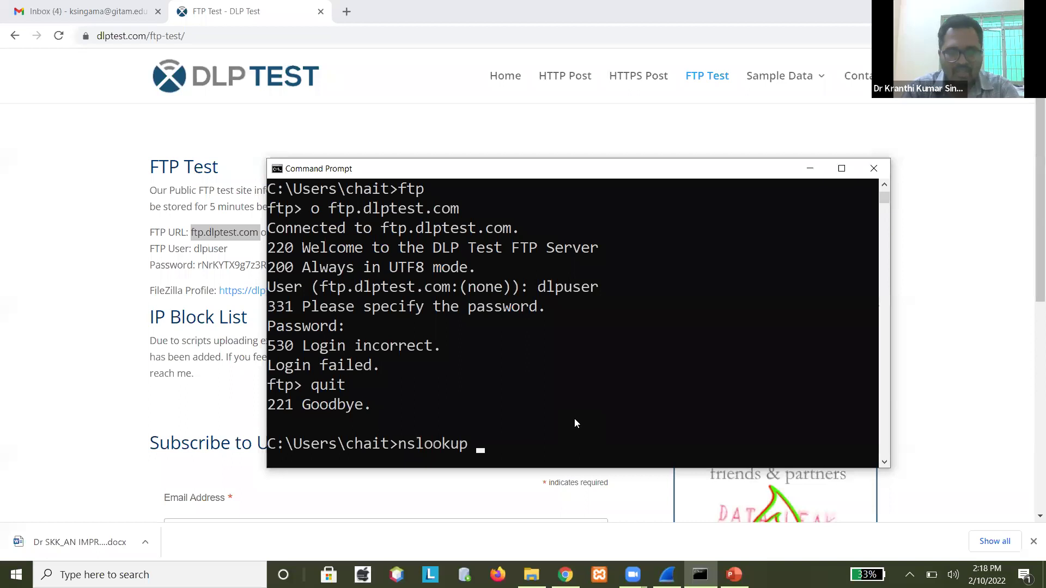
{"action": "key", "text": "ctrl+v"}
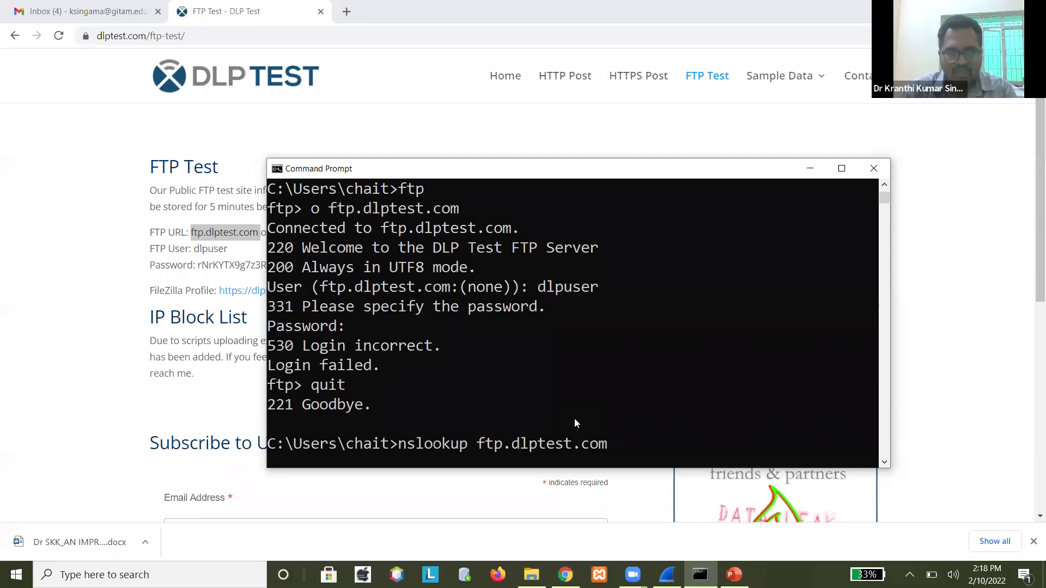
{"action": "key", "text": "Return"}
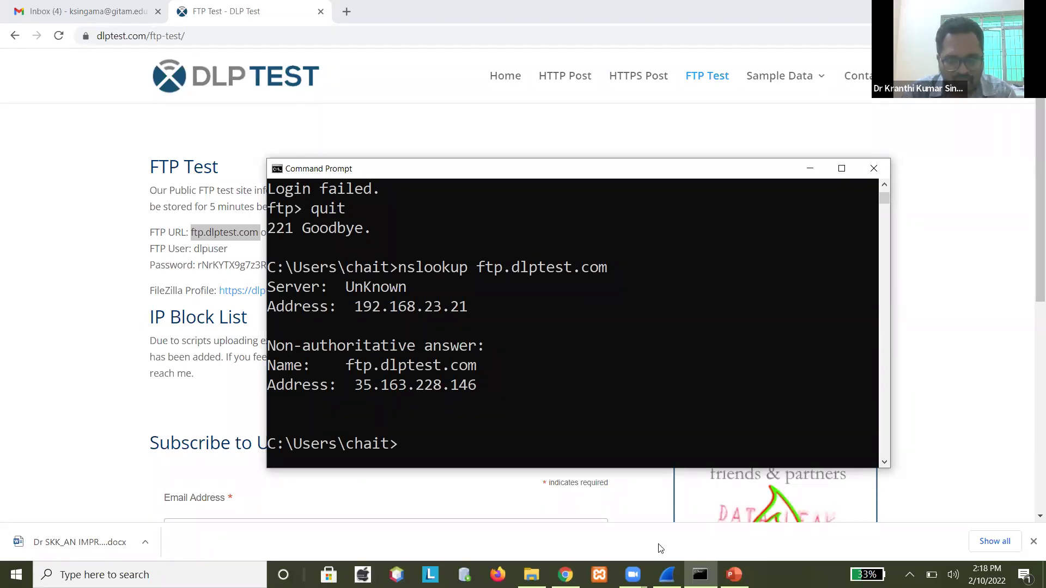
Compare the FTP server's packet IP address in Wireshark with the nslookup result
{"action": "left_click", "coordinate": [667, 574]}
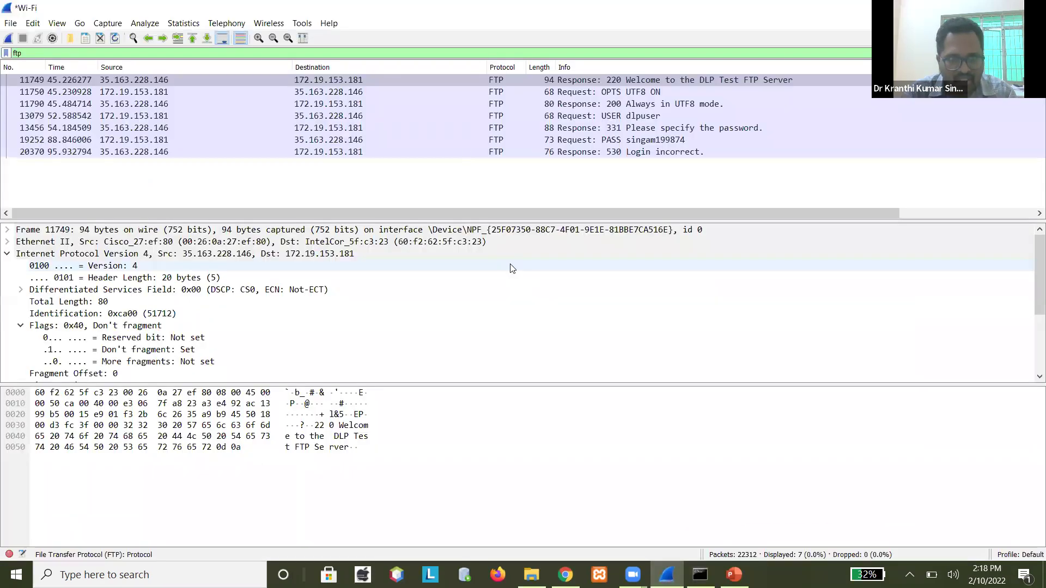
{"action": "left_click", "coordinate": [123, 80]}
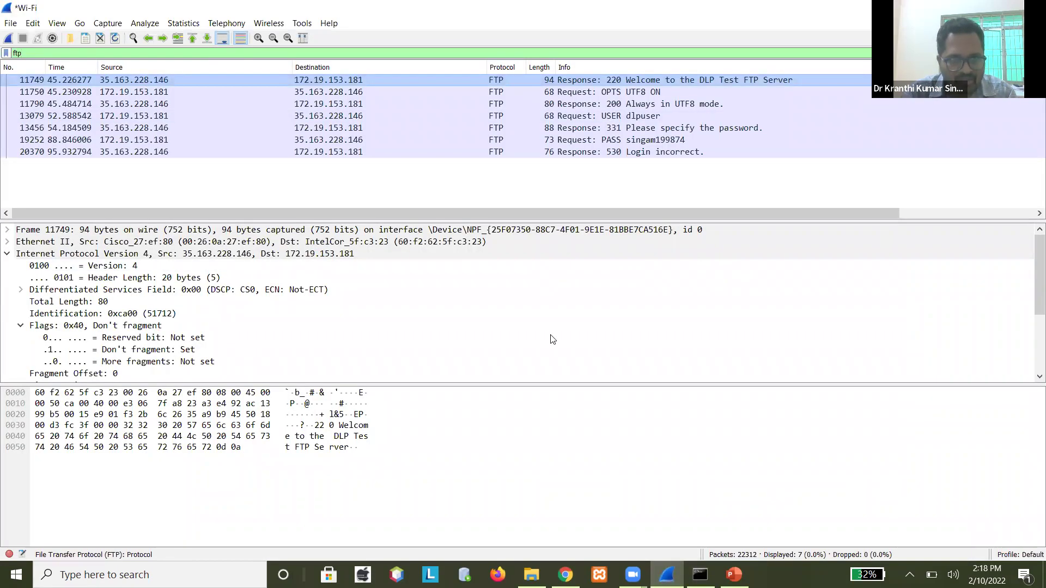
{"action": "left_click", "coordinate": [701, 575]}
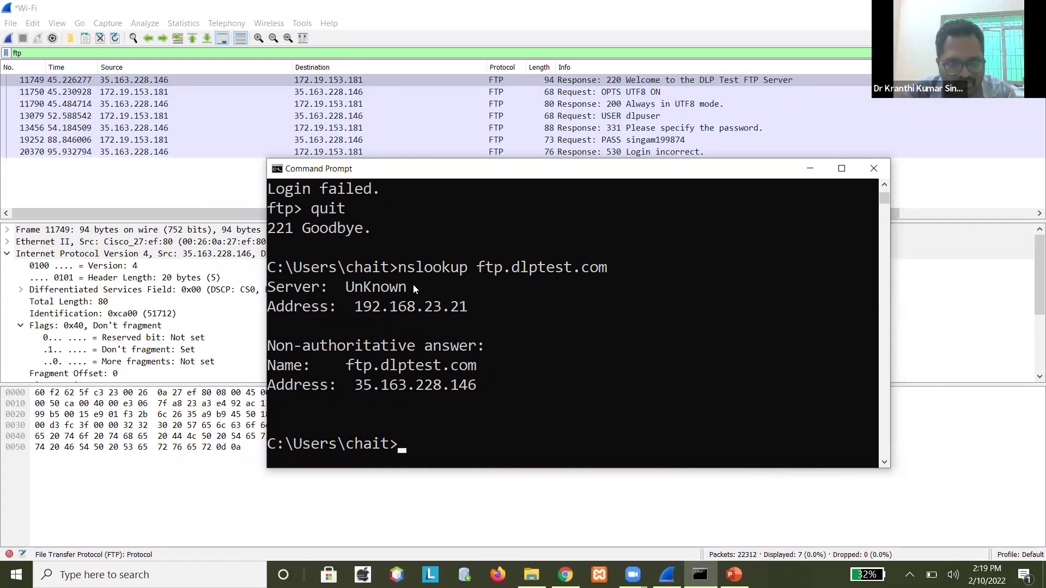
{"action": "left_click", "coordinate": [810, 169]}
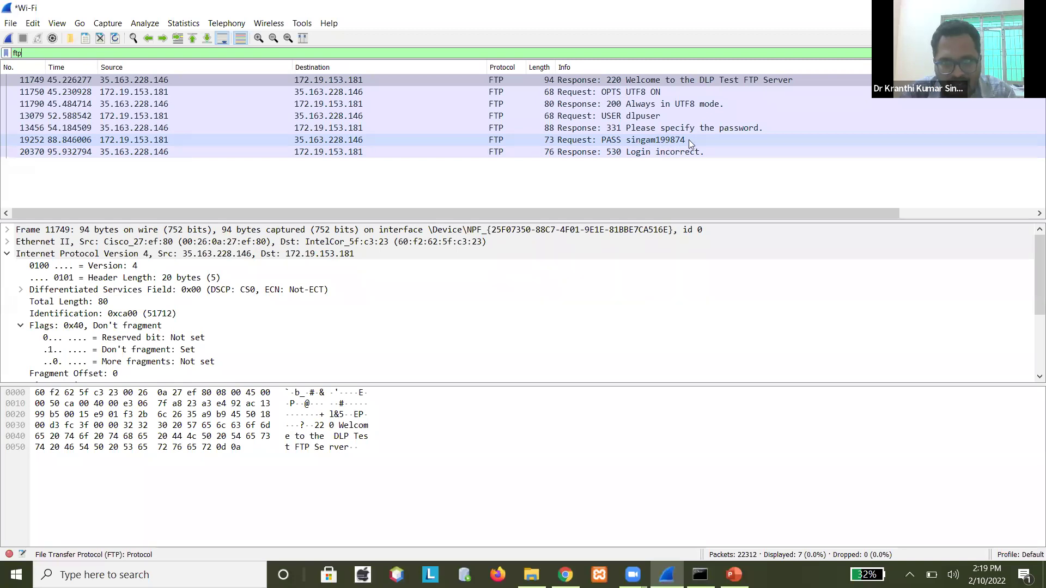
Inspect PASS request packet 19252 showing the cleartext password, then switch to Chrome
{"action": "left_click", "coordinate": [629, 142]}
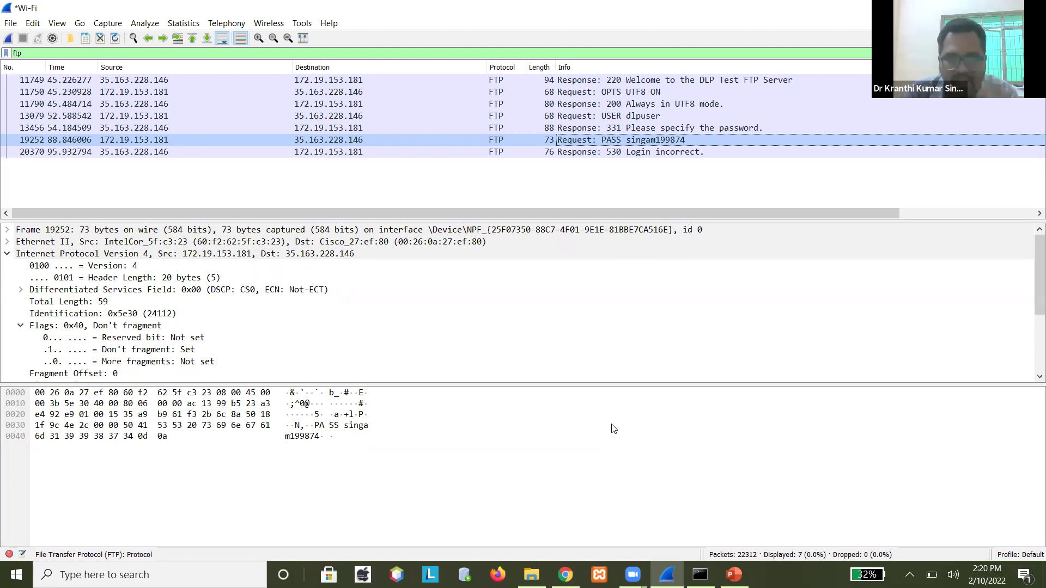
{"action": "key", "text": "alt+Tab"}
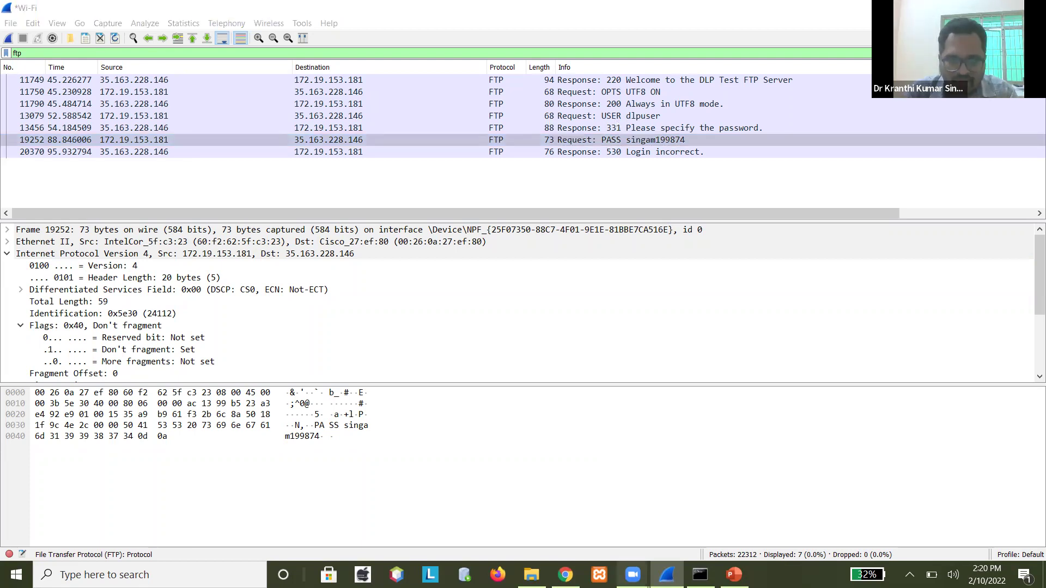
{"action": "key", "text": "alt+Tab"}
Google 'ftp is safe?' in a new tab and highlight that FTP sends clear-text credentials
{"action": "left_click", "coordinate": [347, 11]}
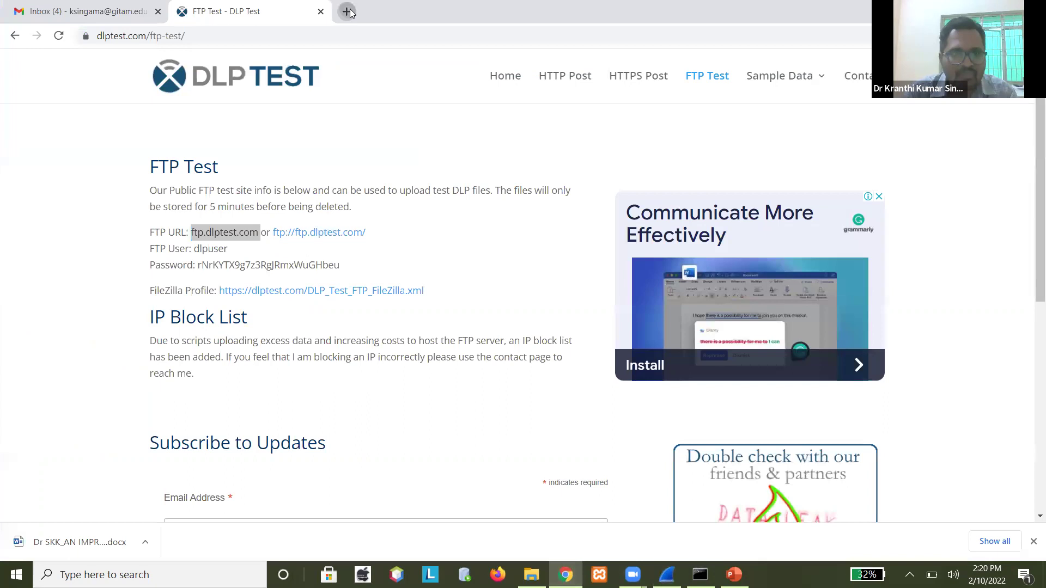
{"action": "type", "text": "ftp is safe"}
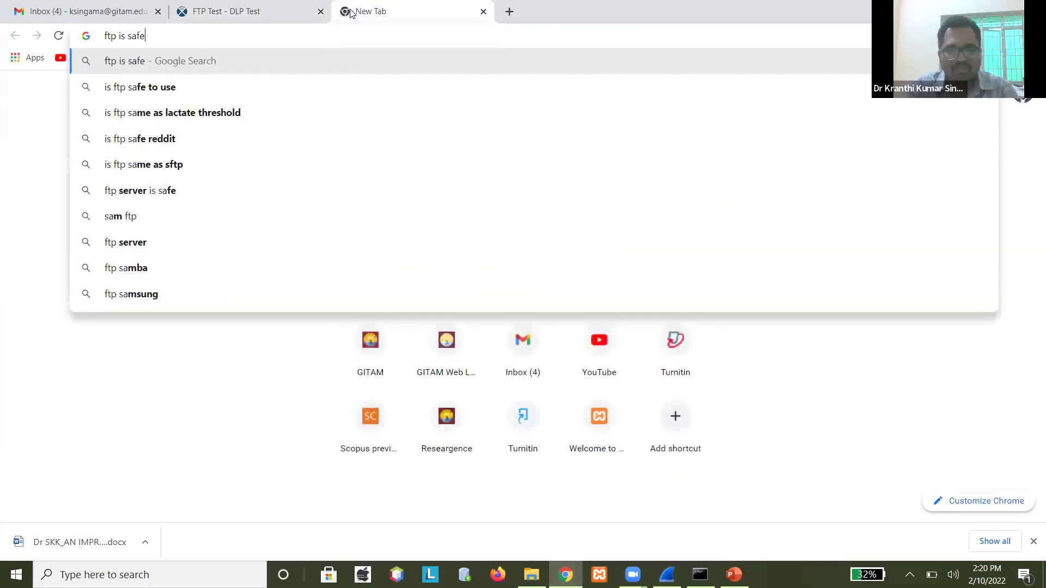
{"action": "type", "text": "?"}
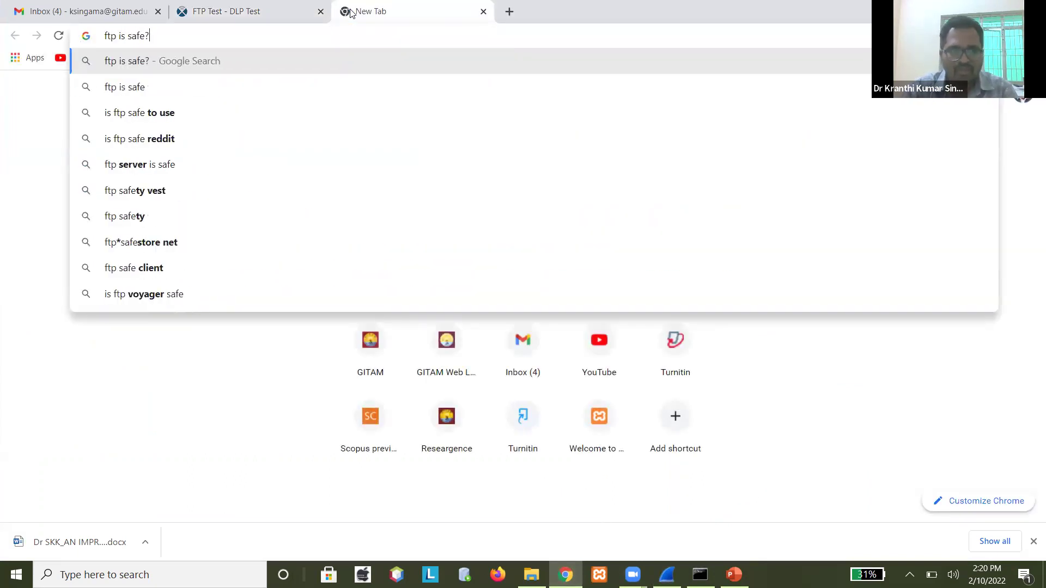
{"action": "key", "text": "Return"}
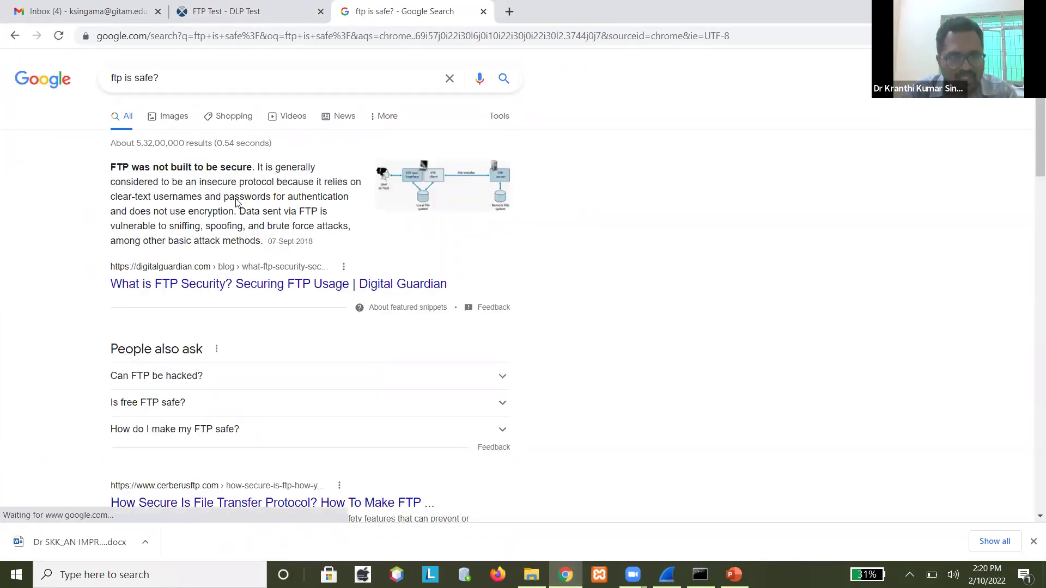
{"action": "left_click_drag", "start_coordinate": [111, 199], "coordinate": [355, 202]}
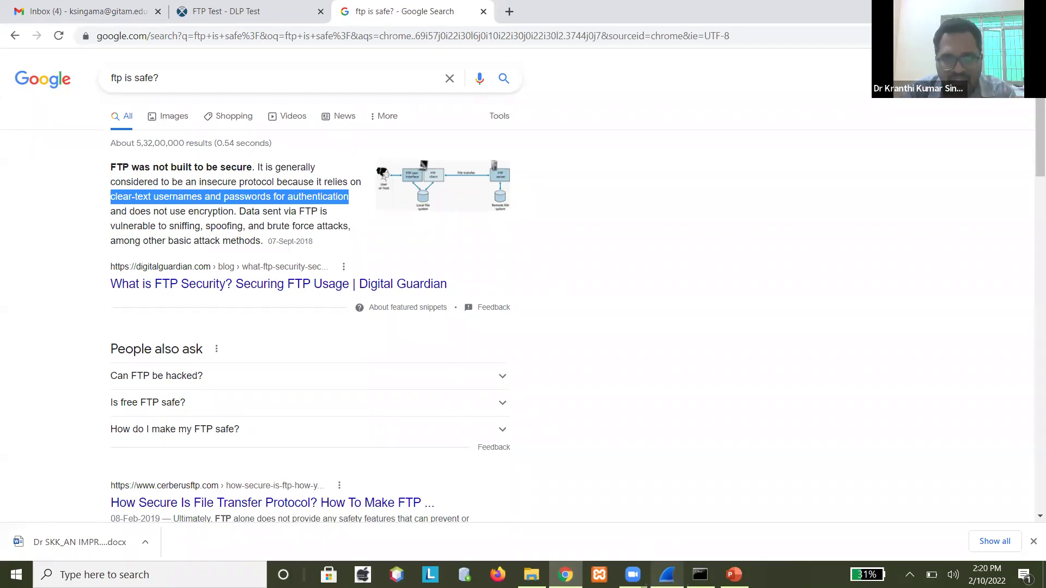
{"action": "mouse_move", "coordinate": [667, 574]}
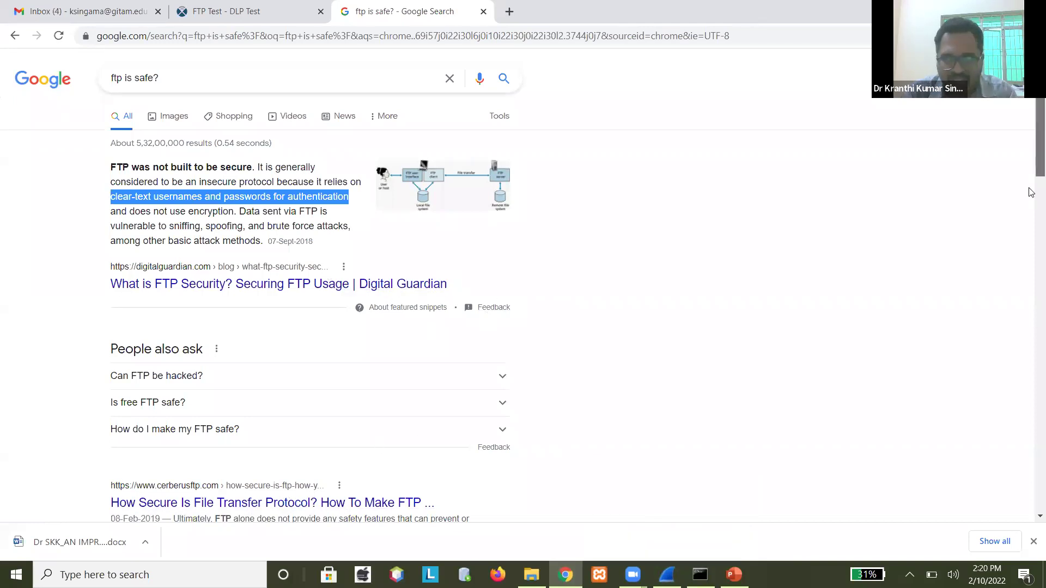
{"action": "scroll", "coordinate": [362, 334], "scroll_direction": "down", "scroll_amount": 4}
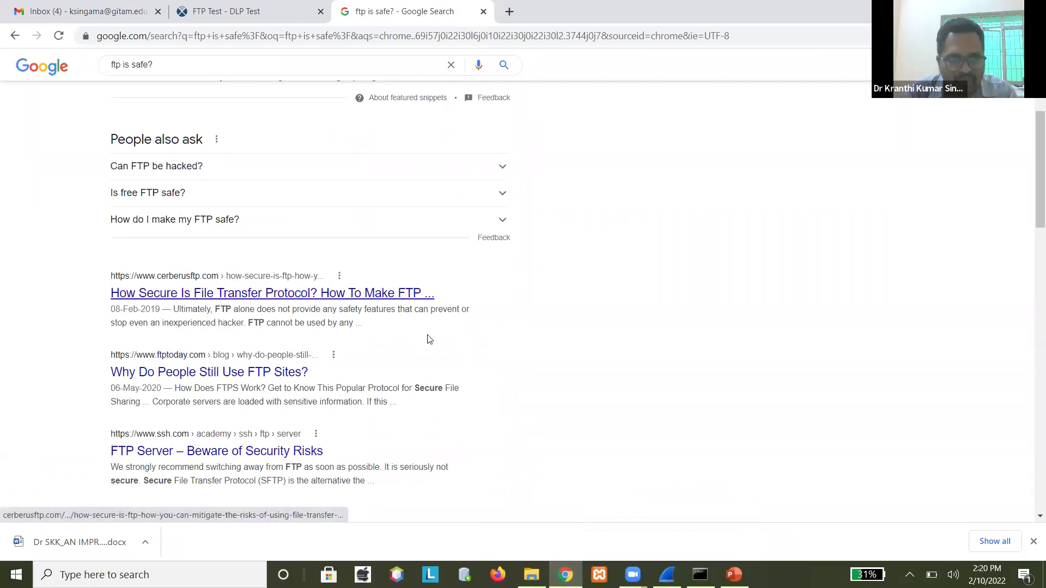
{"action": "key", "text": "alt+Tab"}
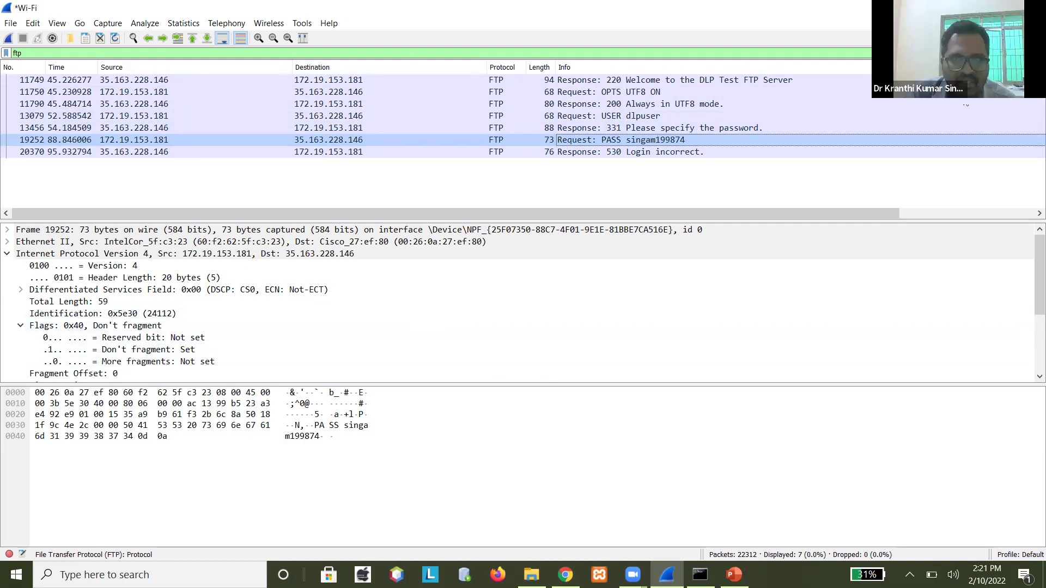
Clear the ftp filter and restart the Wi-Fi capture, discarding the old packets unsaved
{"action": "left_click", "coordinate": [1009, 53]}
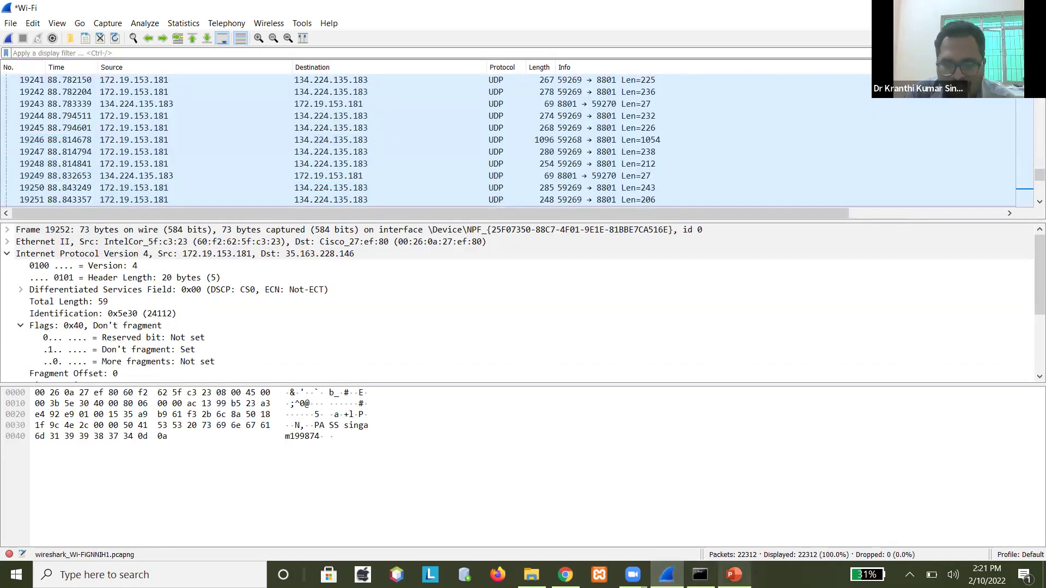
{"action": "key", "text": "alt+Tab"}
{"action": "left_click", "coordinate": [689, 389]}
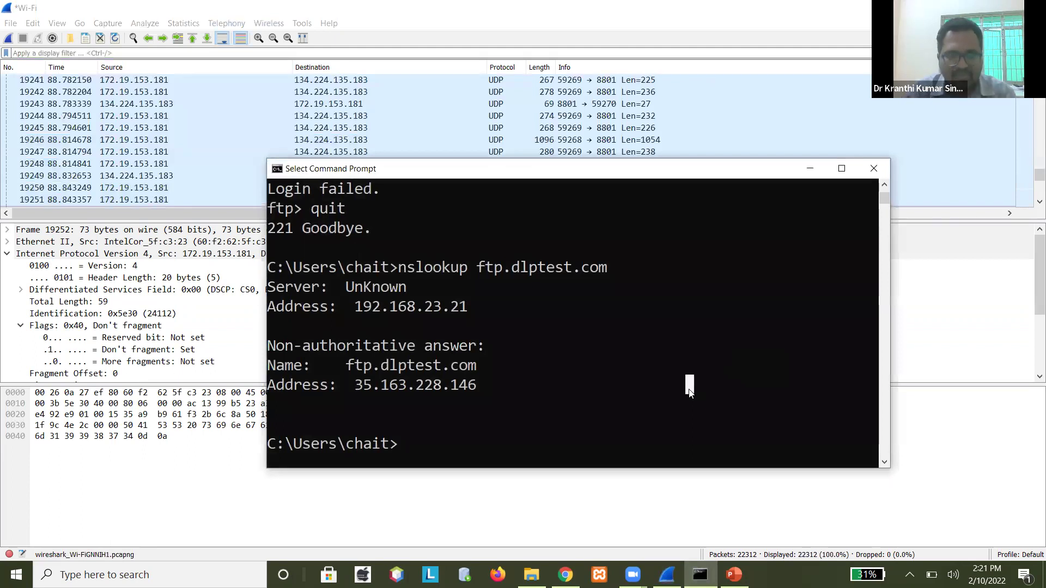
{"action": "left_click", "coordinate": [8, 40]}
{"action": "left_click", "coordinate": [540, 309]}
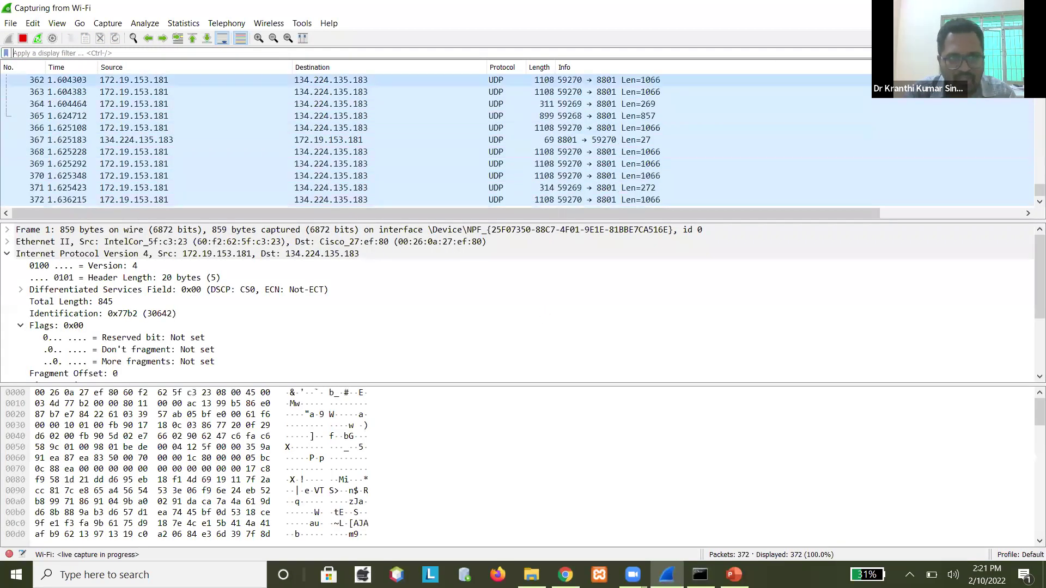
{"action": "left_click", "coordinate": [967, 8]}
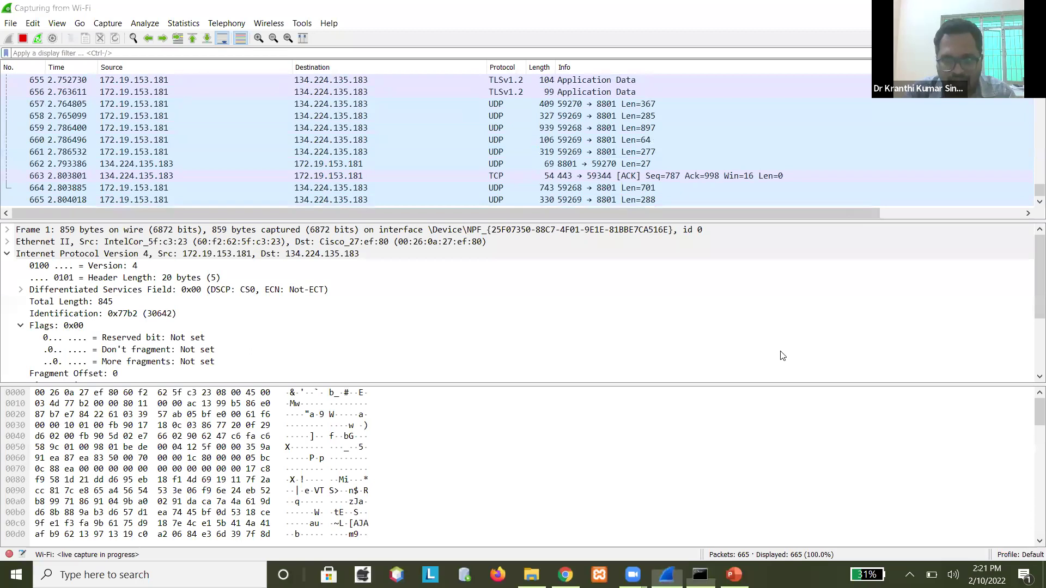
{"action": "left_click", "coordinate": [664, 401]}
Launch the Microsoft Telnet client in Command Prompt, then return to Chrome
{"action": "type", "text": "telnet"}
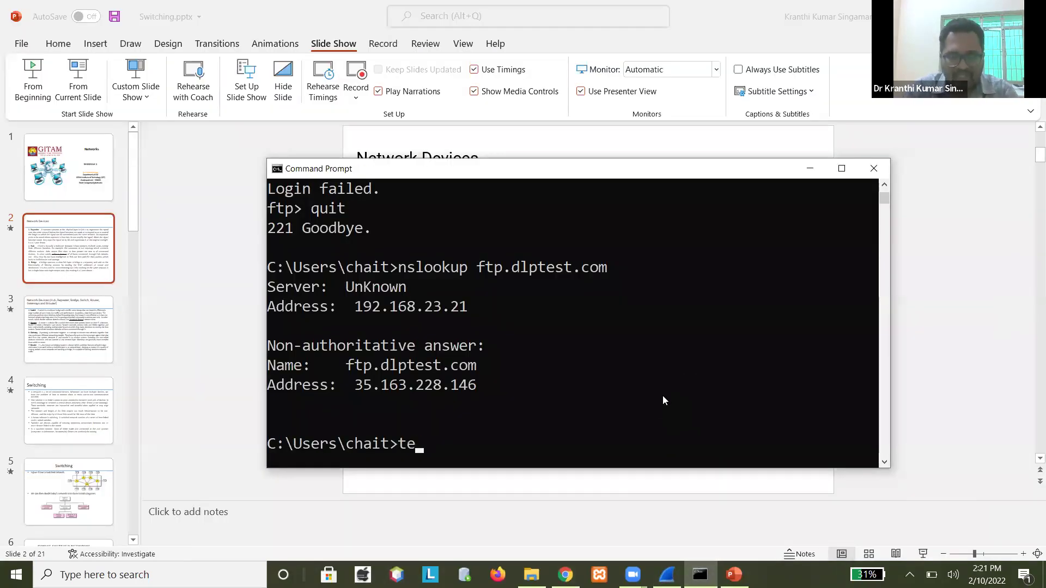
{"action": "key", "text": "Return"}
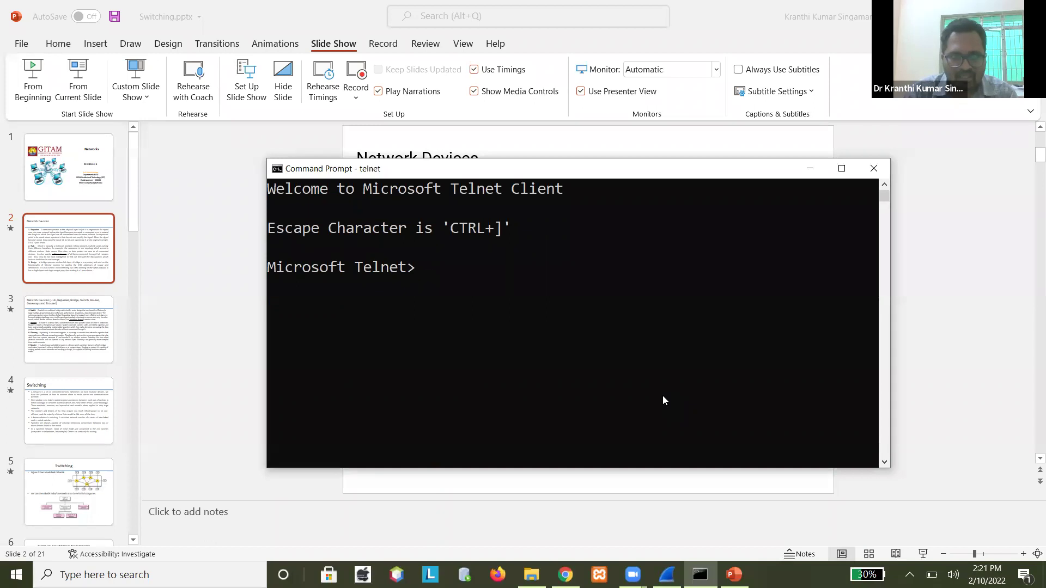
{"action": "left_click", "coordinate": [566, 575]}
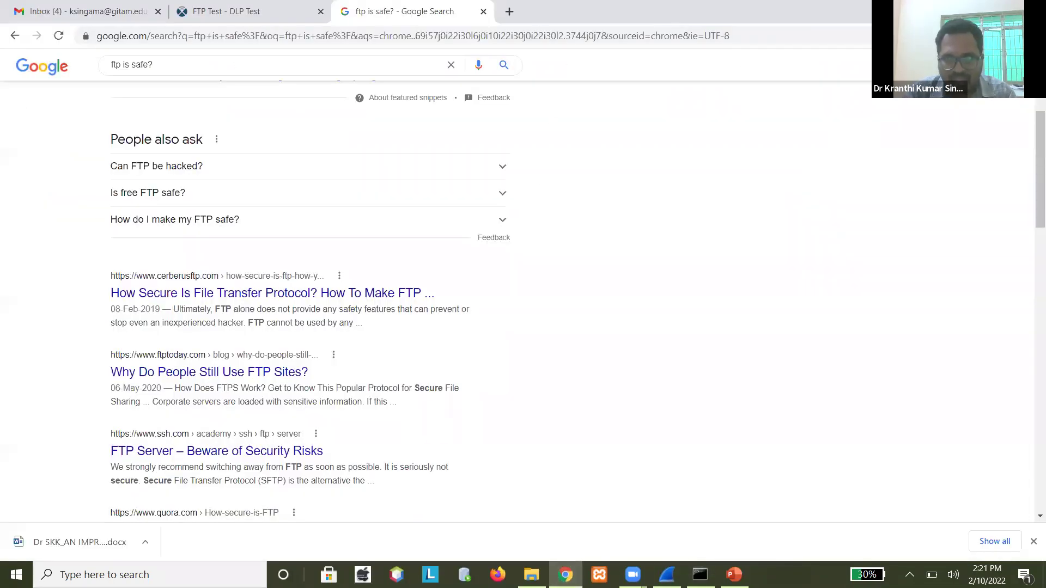
Open the bookmarked Chipkin telnet server list and copy 'telehack.com 23'
{"action": "left_click", "coordinate": [1034, 35]}
{"action": "mouse_move", "coordinate": [938, 142]}
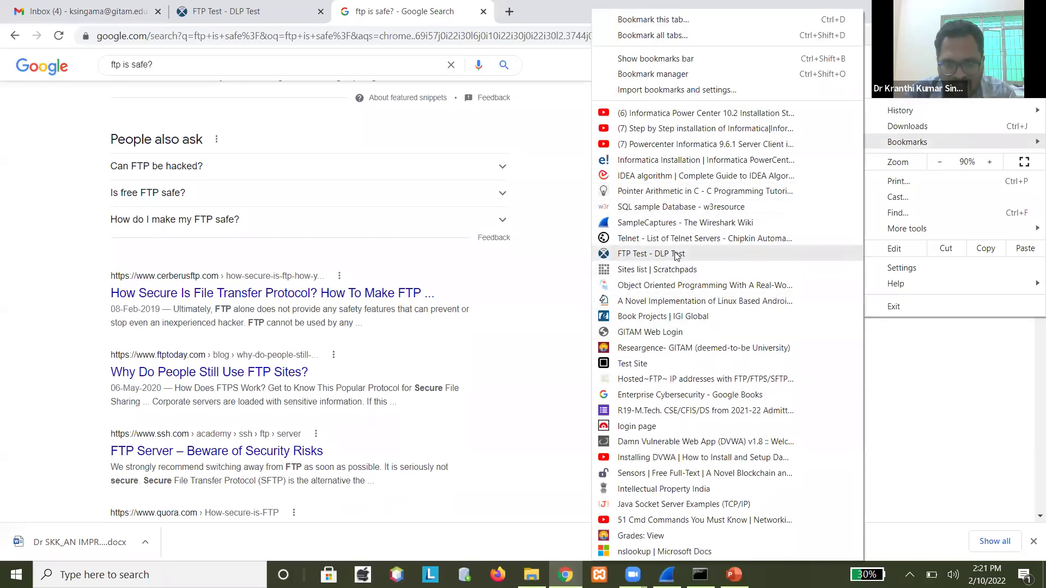
{"action": "left_click", "coordinate": [703, 240]}
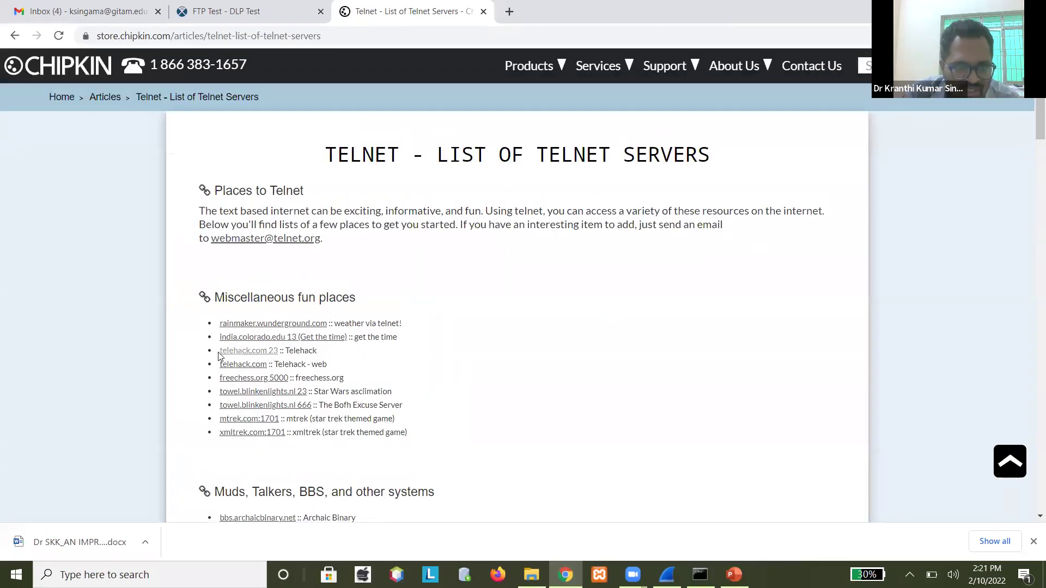
{"action": "left_click_drag", "start_coordinate": [217, 351], "coordinate": [279, 351]}
{"action": "key", "text": "ctrl+c"}
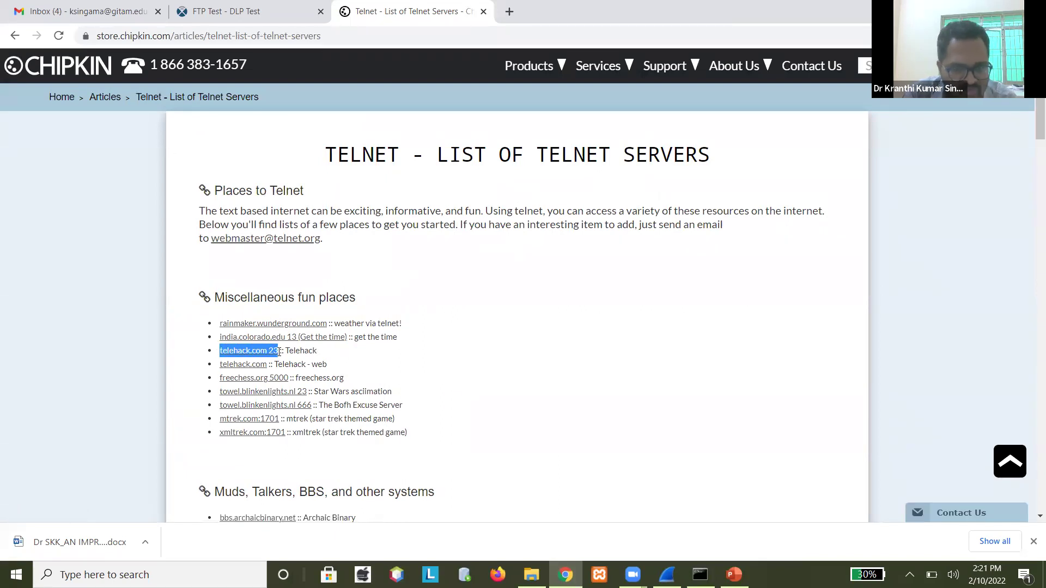
Enter 'o telehack.com 23' at the telnet console prompt
{"action": "left_click", "coordinate": [734, 574]}
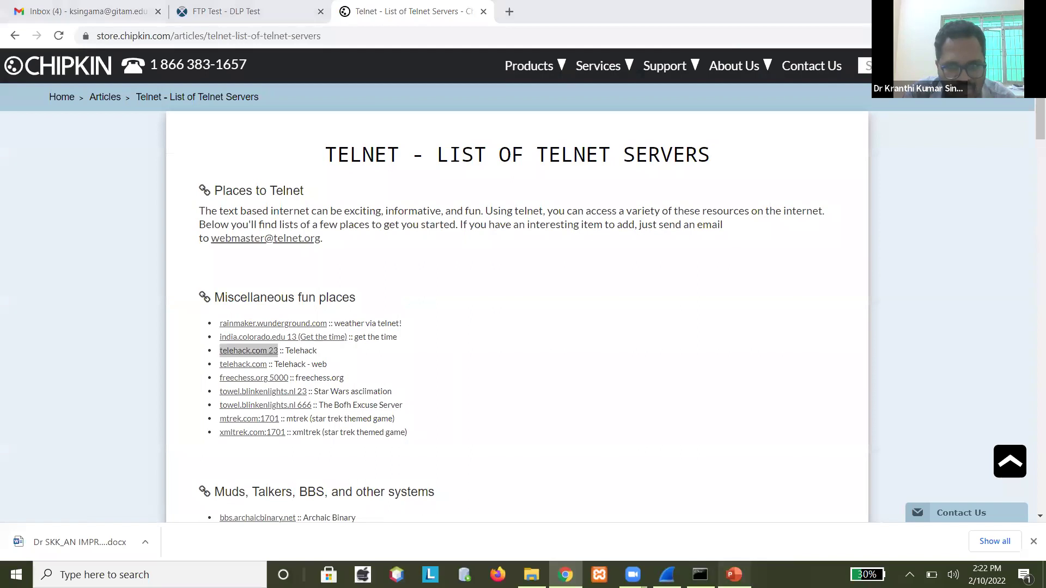
{"action": "left_click", "coordinate": [700, 574]}
{"action": "left_click", "coordinate": [694, 387]}
{"action": "type", "text": "o"}
{"action": "key", "text": "ctrl+v"}
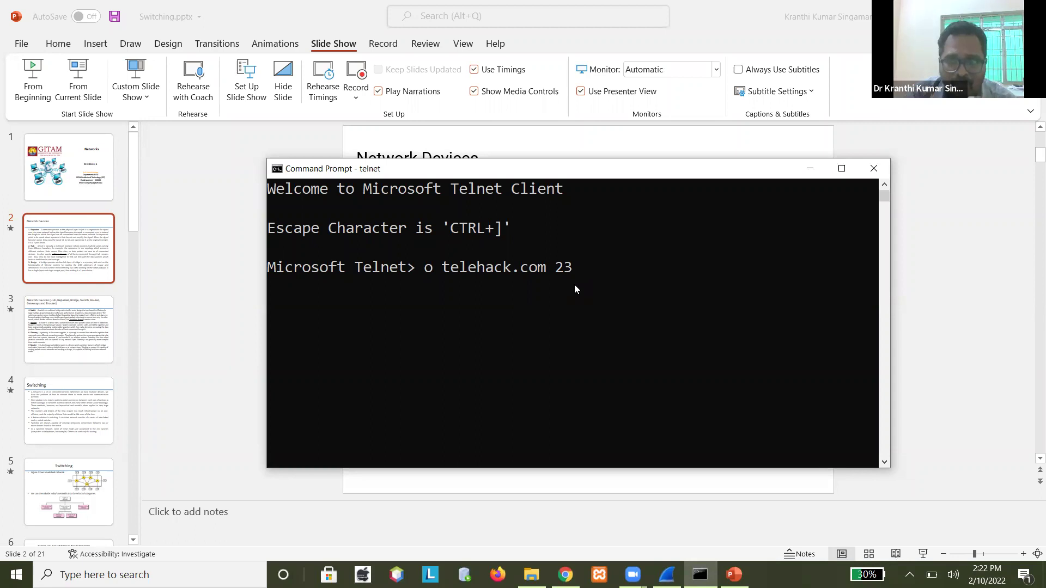
Connect to telehack.com port 23 and bring the Telnet console full-screen over PowerPoint
{"action": "key", "text": "Return"}
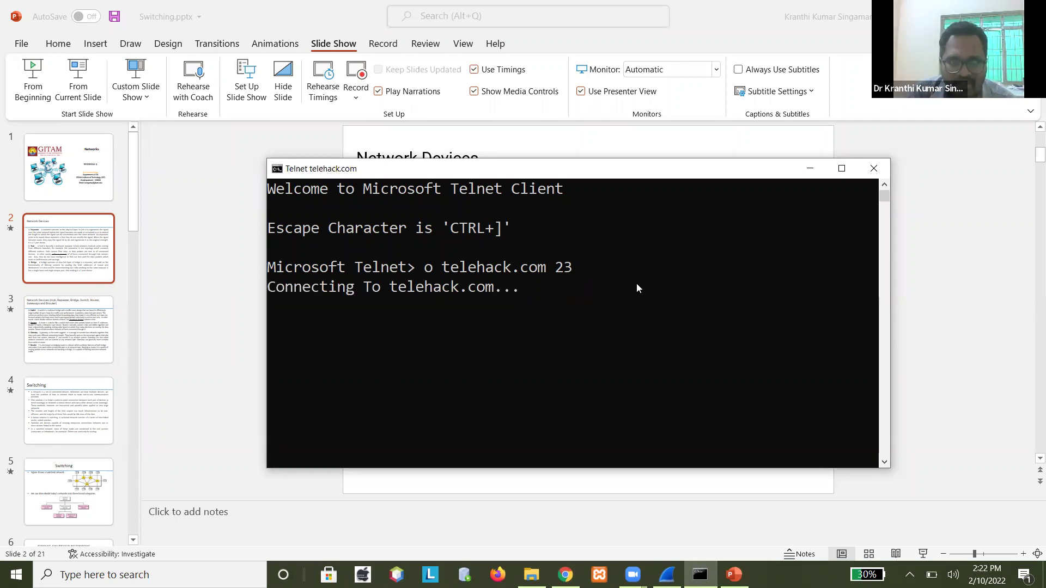
{"action": "left_click", "coordinate": [966, 12]}
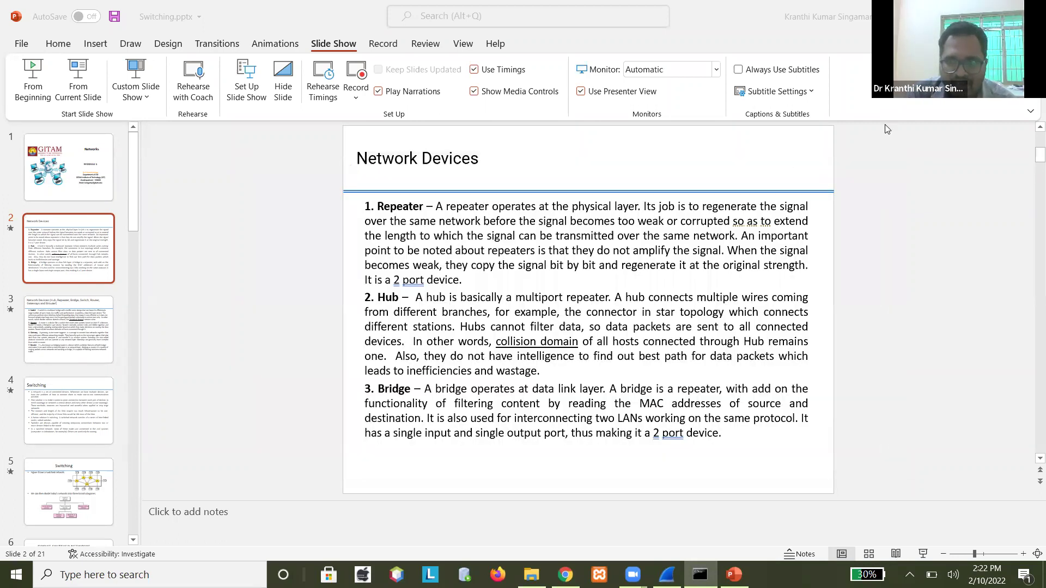
{"action": "left_click", "coordinate": [842, 173]}
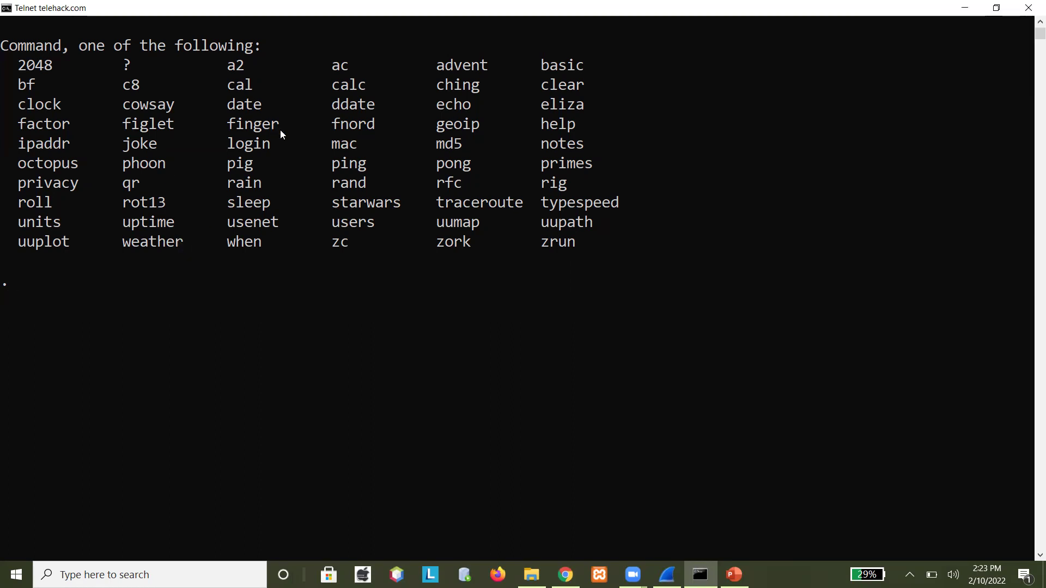
Run date and quit in telehack, then recall the open telehack.com 23 command
{"action": "type", "text": "date"}
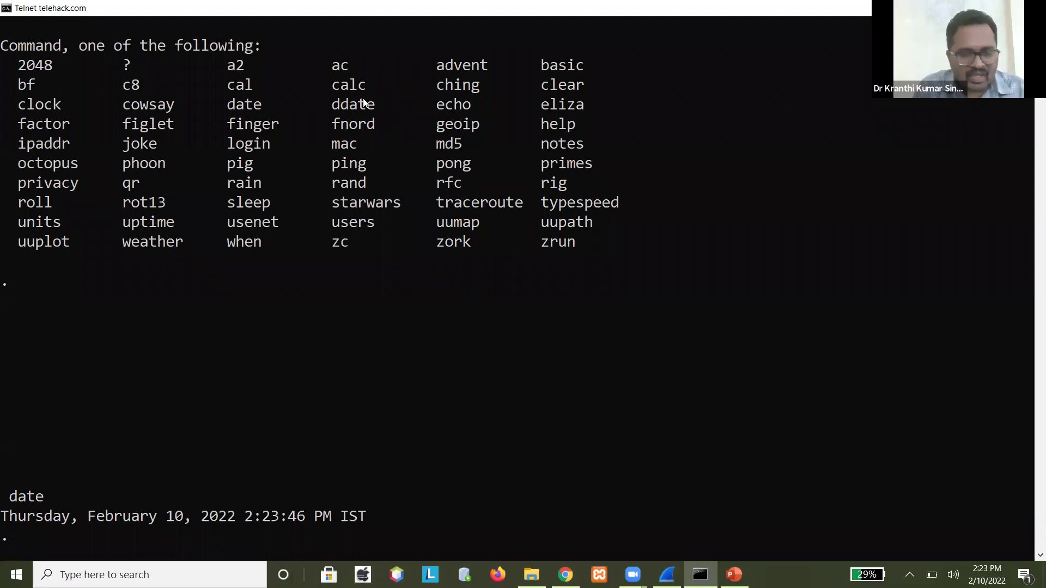
{"action": "type", "text": "quit"}
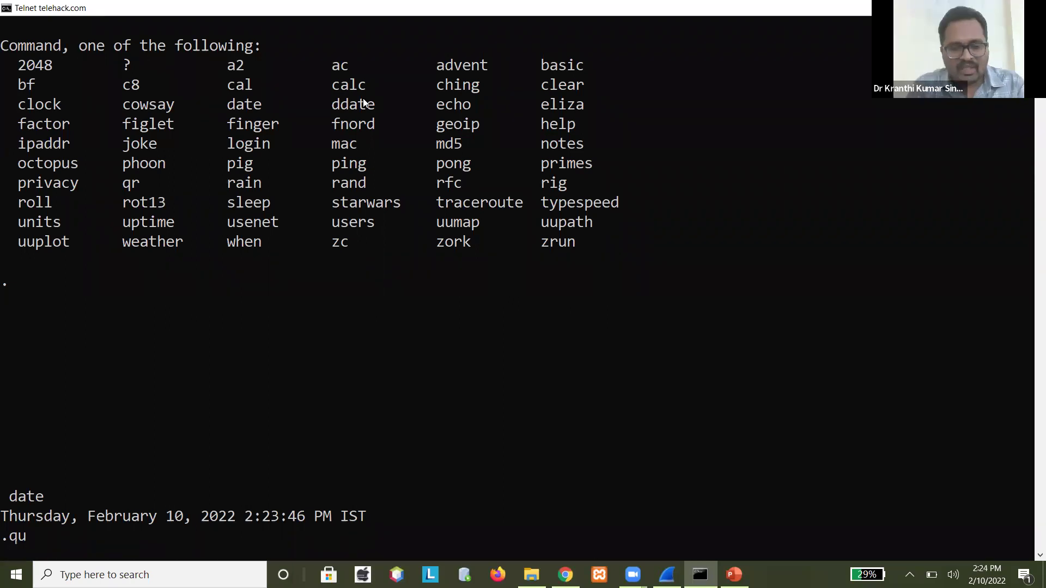
{"action": "key", "text": "Return"}
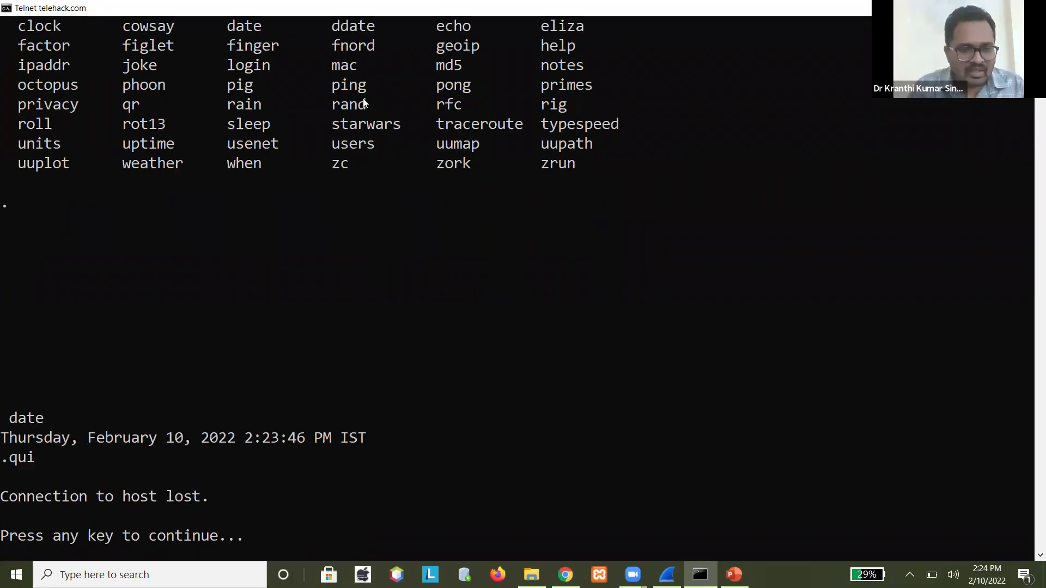
{"action": "key", "text": "Return"}
{"action": "key", "text": "Up"}
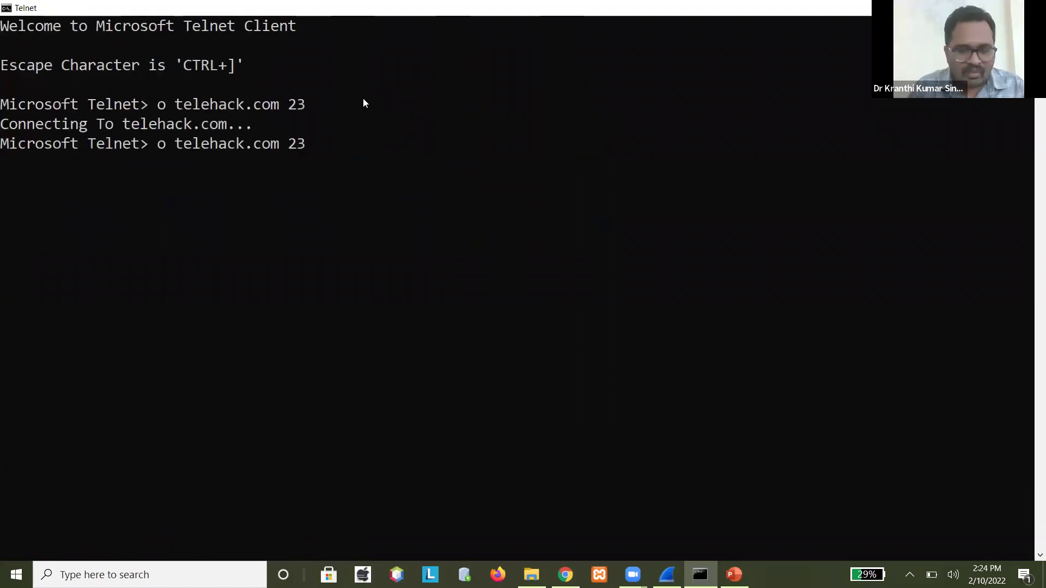
Reconnect to telehack, start newuser, and agree to page through the privacy policy
{"action": "key", "text": "Return"}
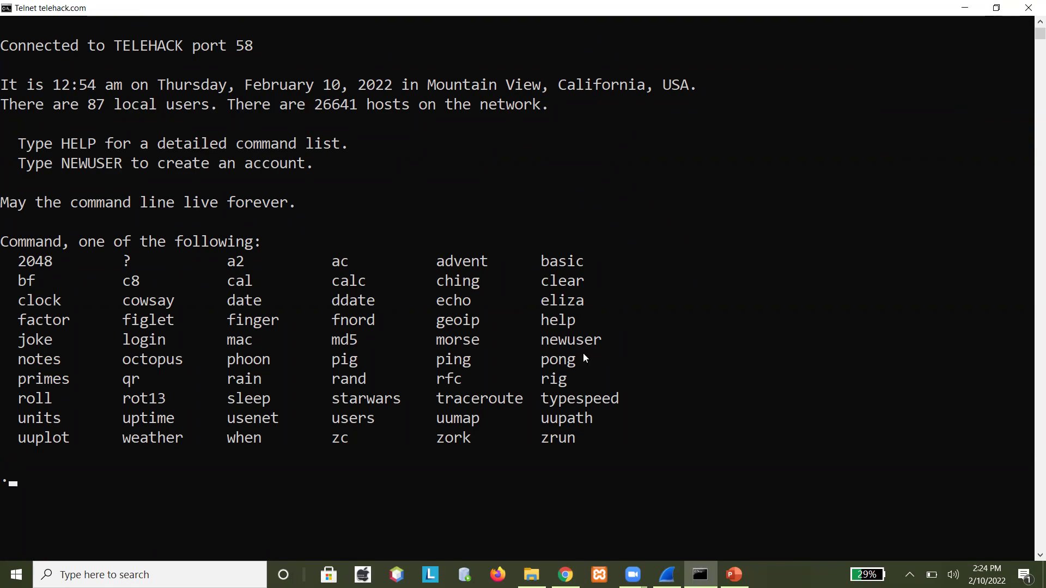
{"action": "type", "text": "ewuser"}
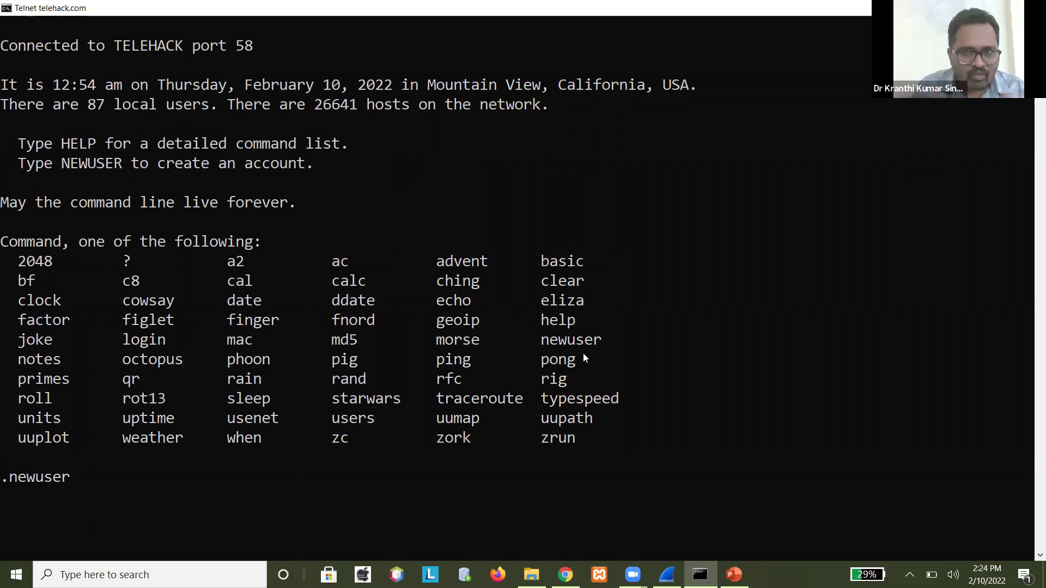
{"action": "key", "text": "Return"}
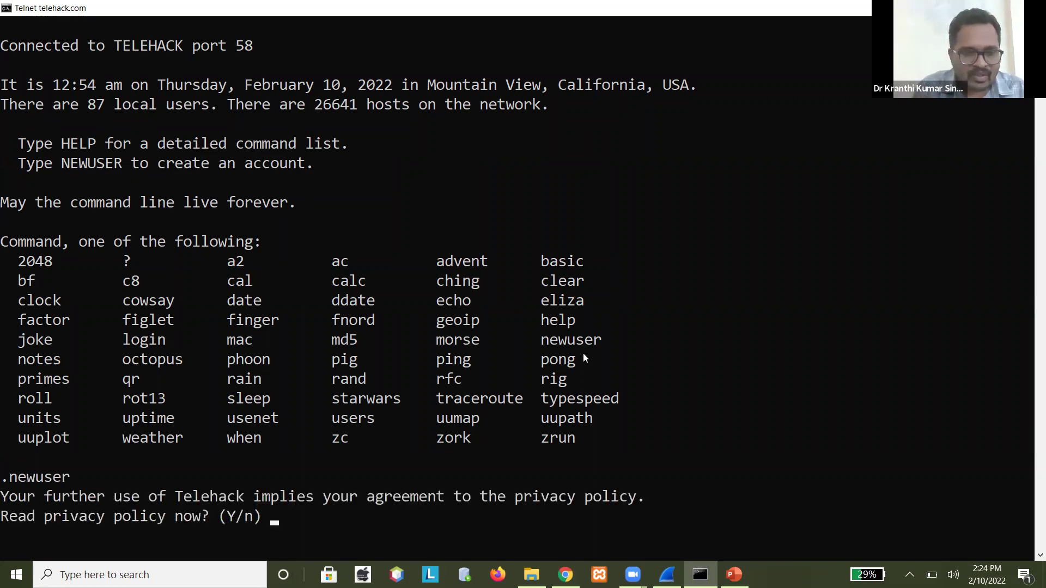
{"action": "type", "text": "y"}
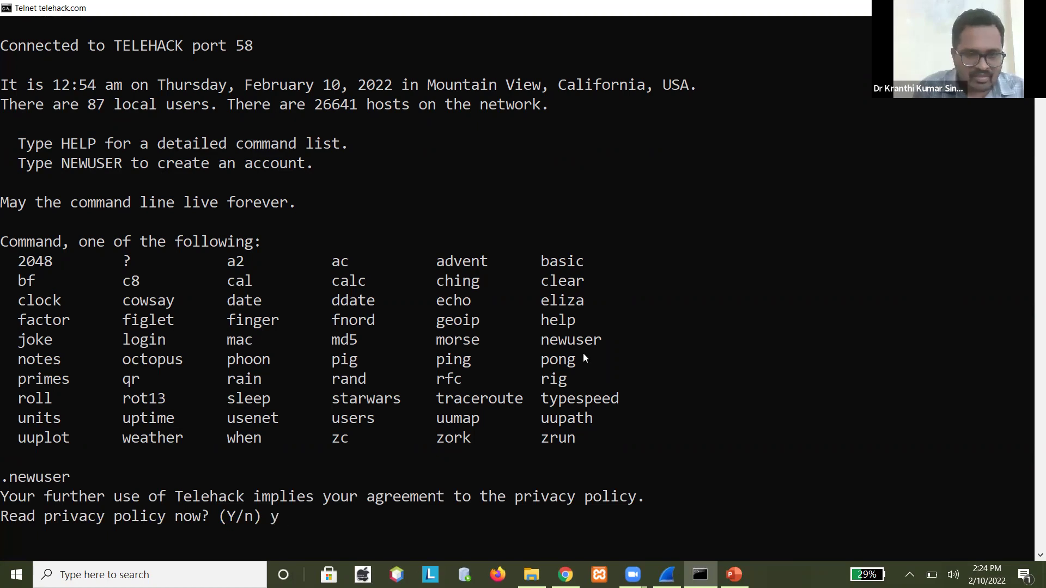
{"action": "key", "text": "Return"}
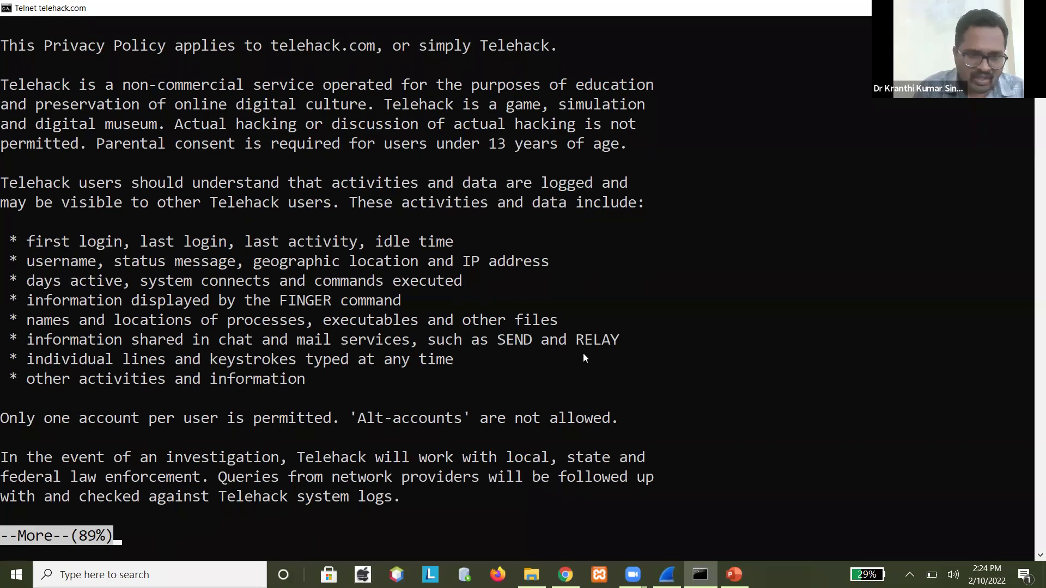
{"action": "key", "text": "space"}
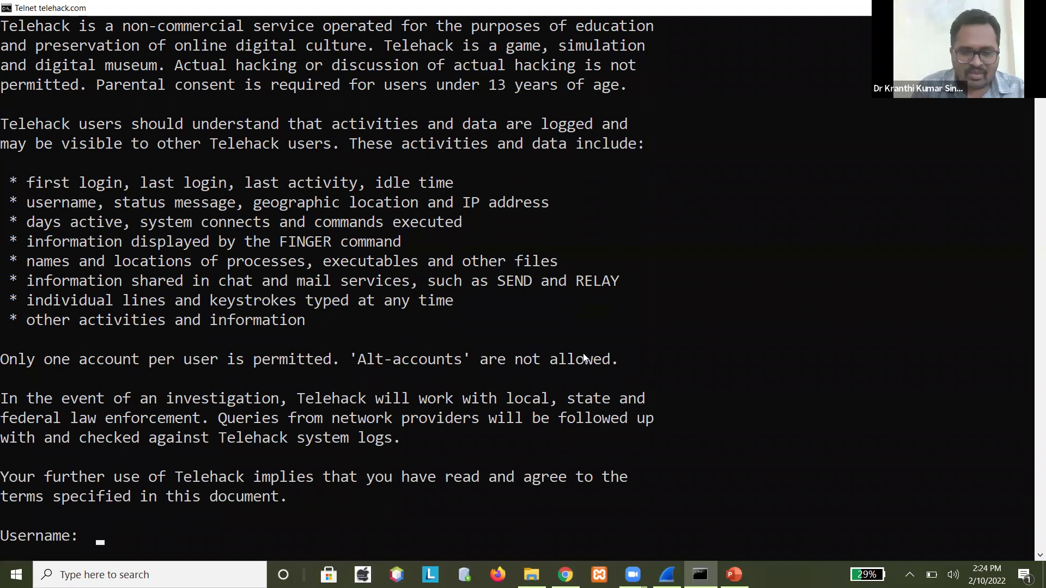
Enter a new account username and the password twice, then switch back to Chrome
{"action": "type", "text": "secds"}
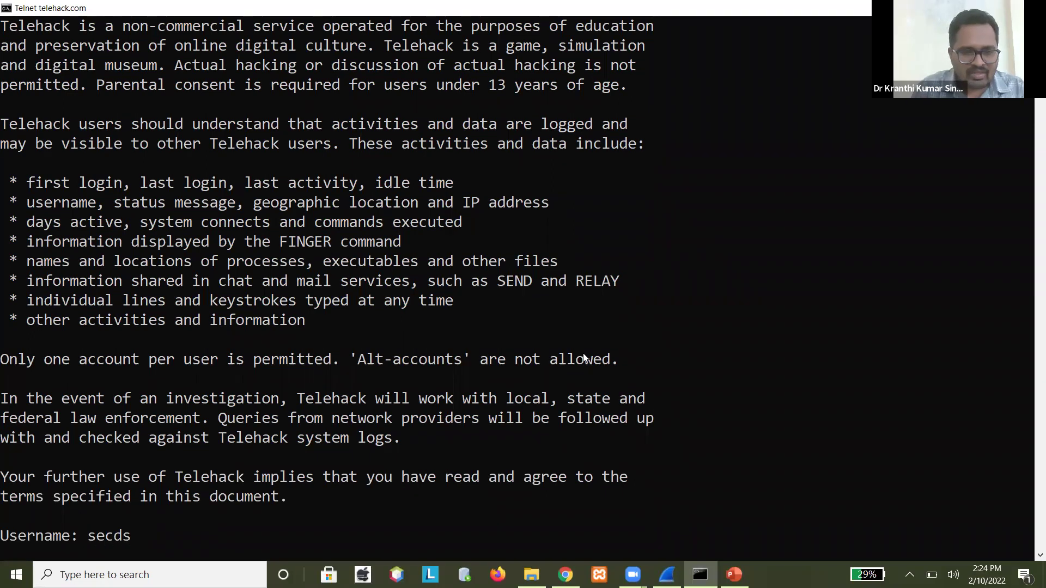
{"action": "key", "text": "Return"}
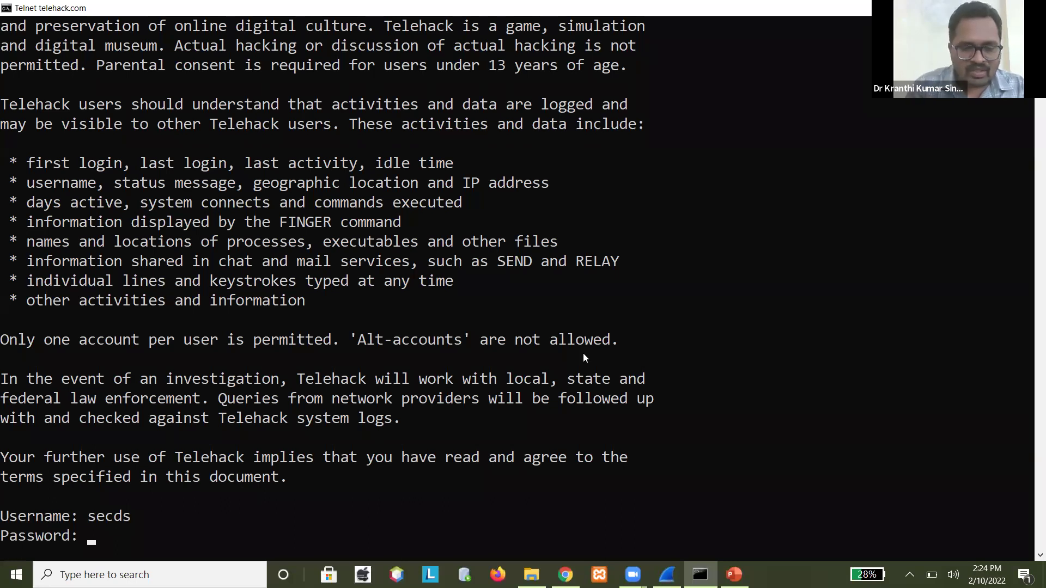
{"action": "type", "text": "************"}
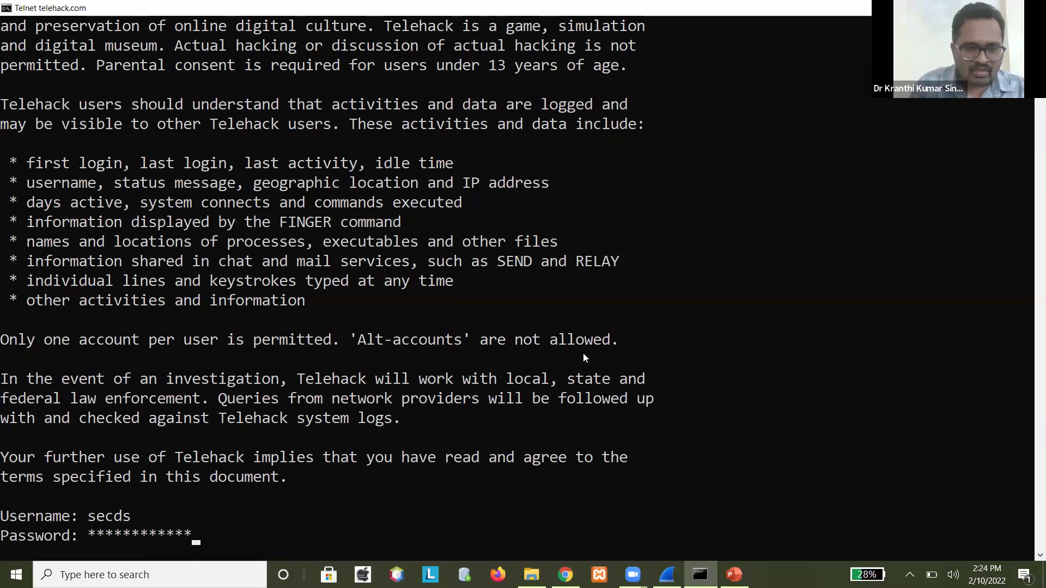
{"action": "key", "text": "Return"}
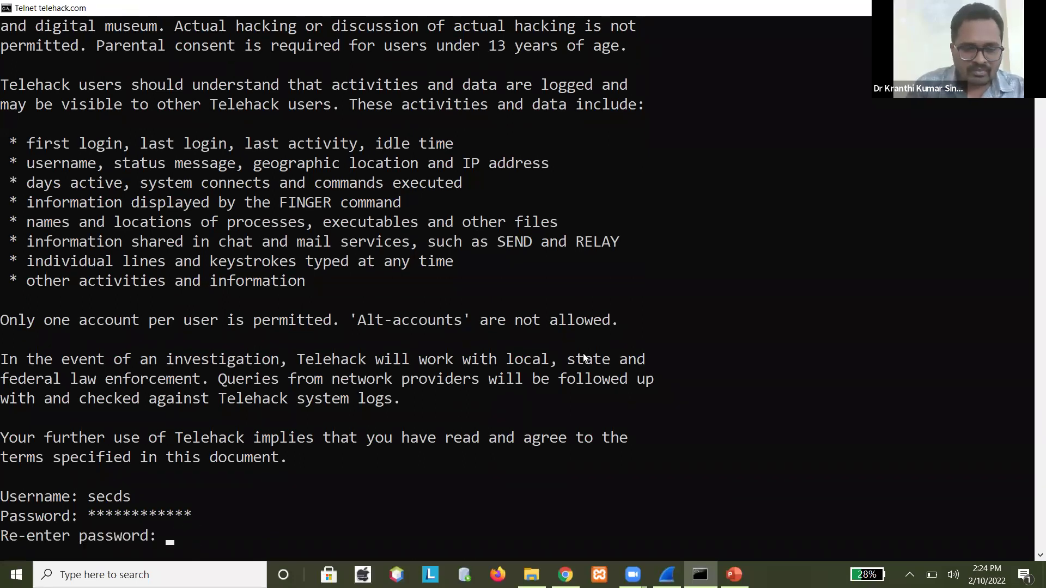
{"action": "type", "text": "************"}
{"action": "key", "text": "Return"}
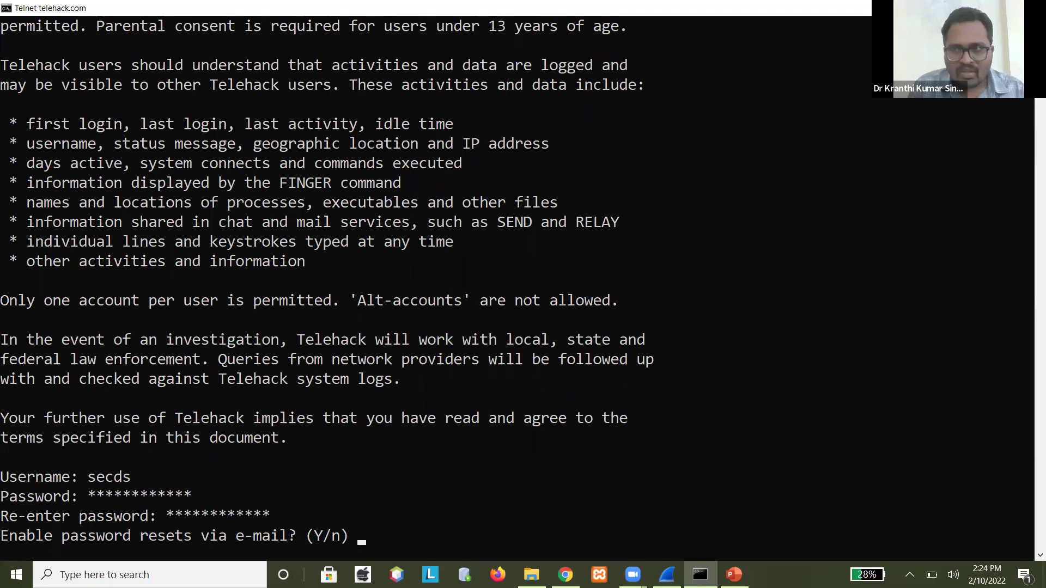
{"action": "key", "text": "alt+Tab"}
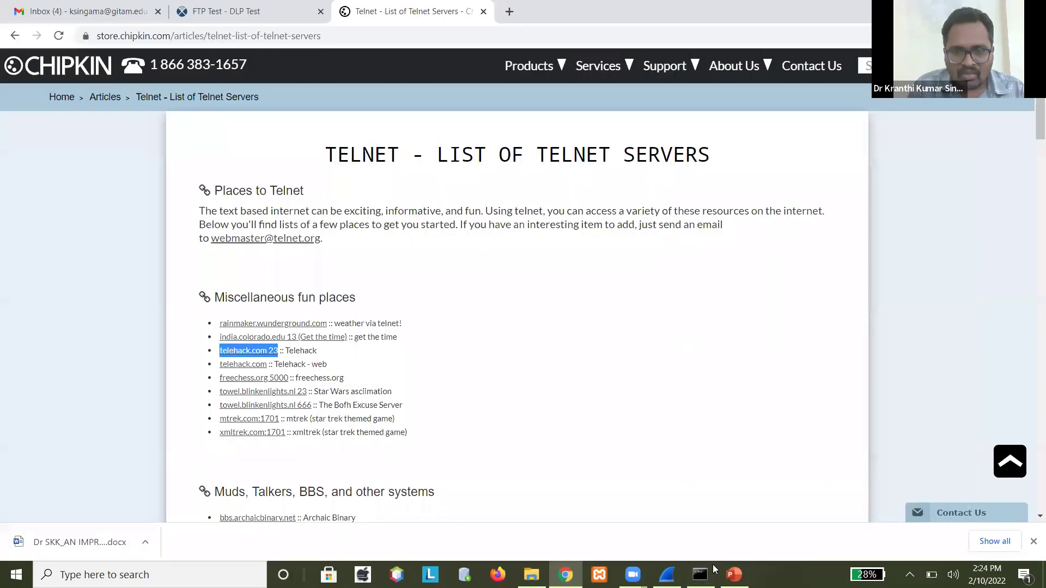
Stop the live Wireshark capture and apply the telnet display filter
{"action": "key", "text": "alt+Tab"}
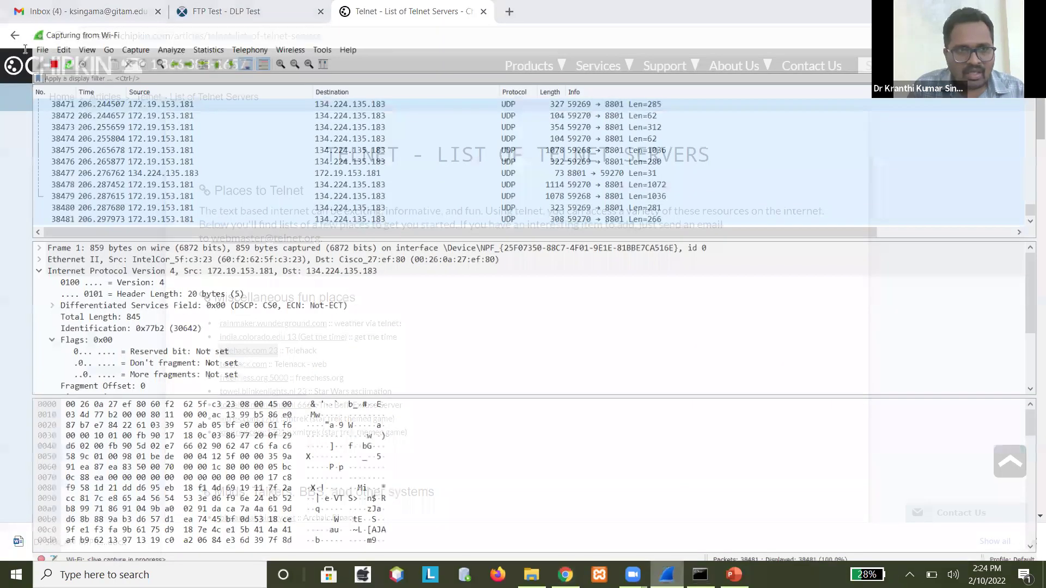
{"action": "left_click", "coordinate": [23, 38]}
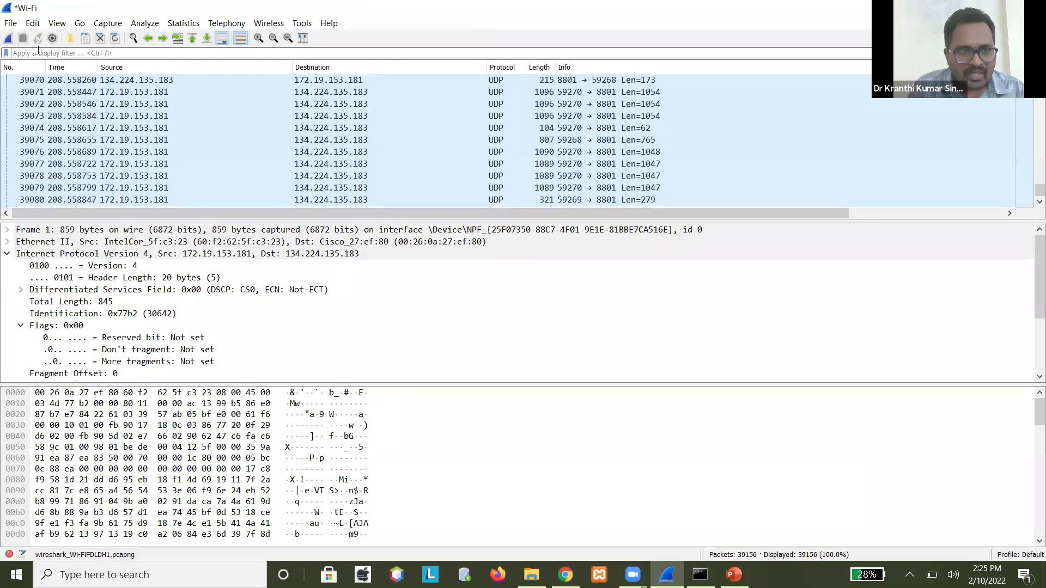
{"action": "type", "text": "telnet"}
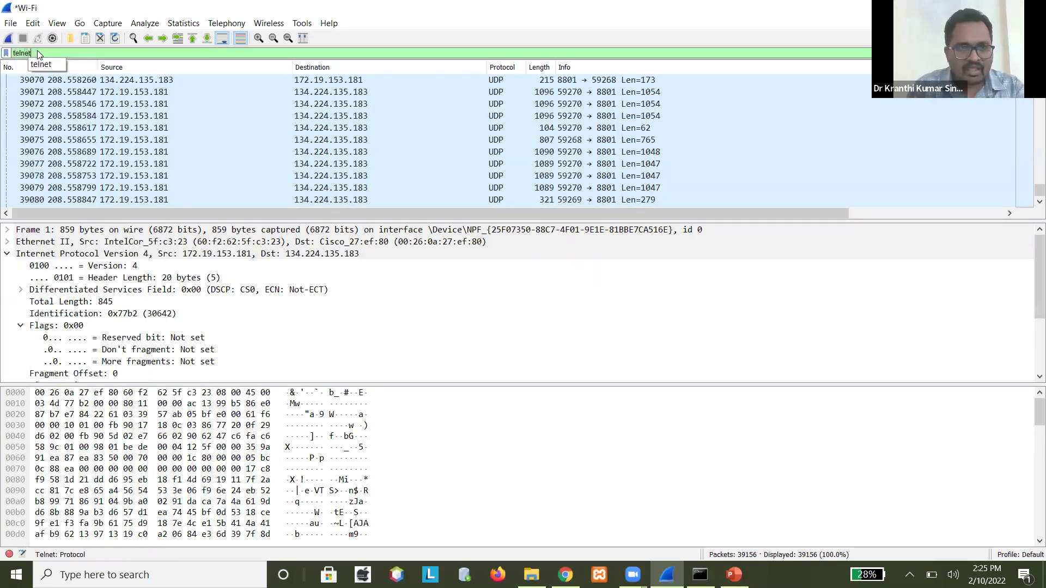
{"action": "key", "text": "Return"}
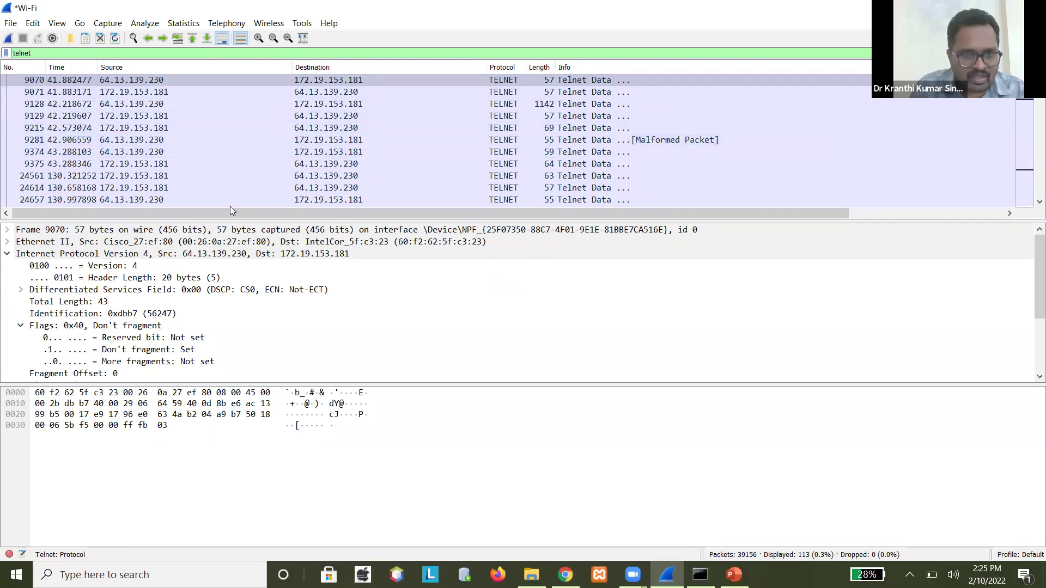
Follow the TCP stream of telnet packet 9375, then close the stream view
{"action": "right_click", "coordinate": [148, 162]}
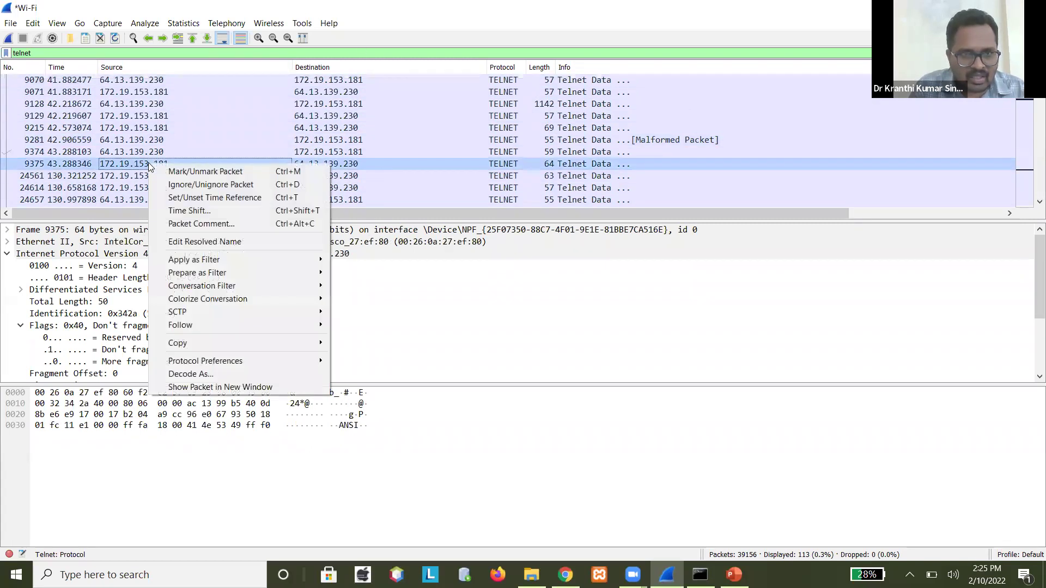
{"action": "mouse_move", "coordinate": [310, 326]}
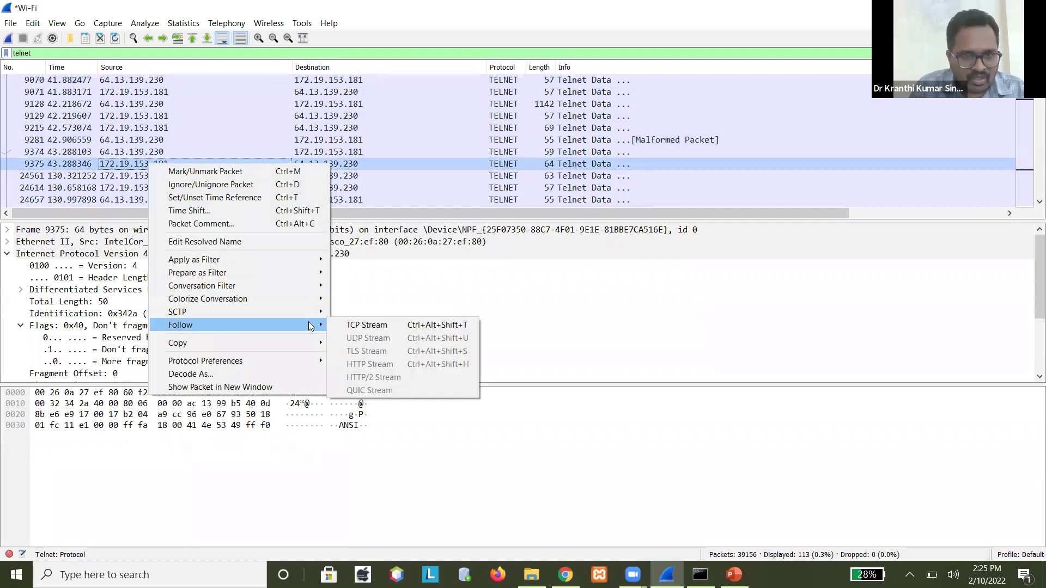
{"action": "left_click", "coordinate": [391, 325]}
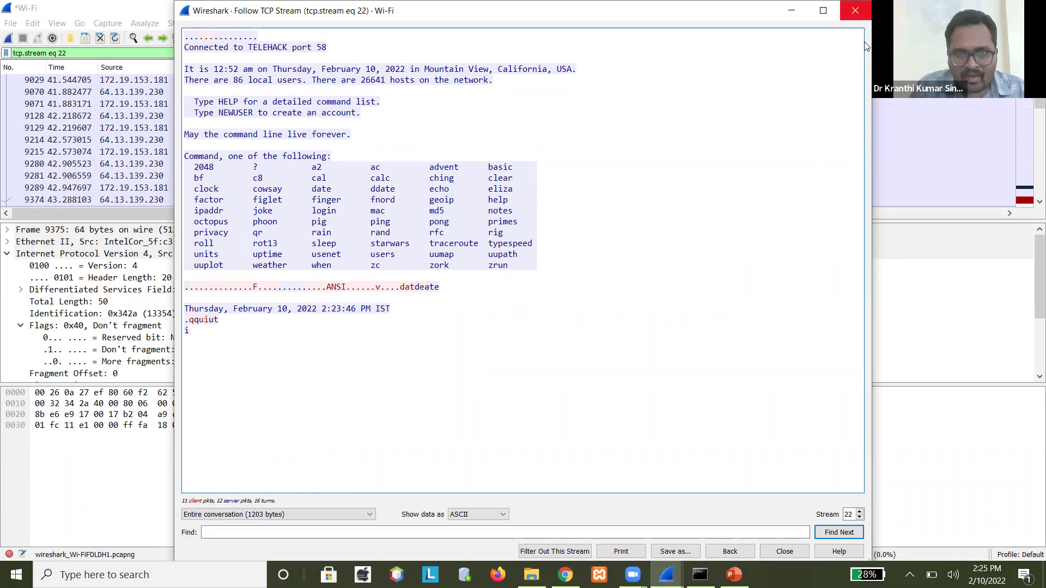
{"action": "key", "text": "Escape"}
{"action": "scroll", "coordinate": [1030, 141], "scroll_direction": "down", "scroll_amount": 5}
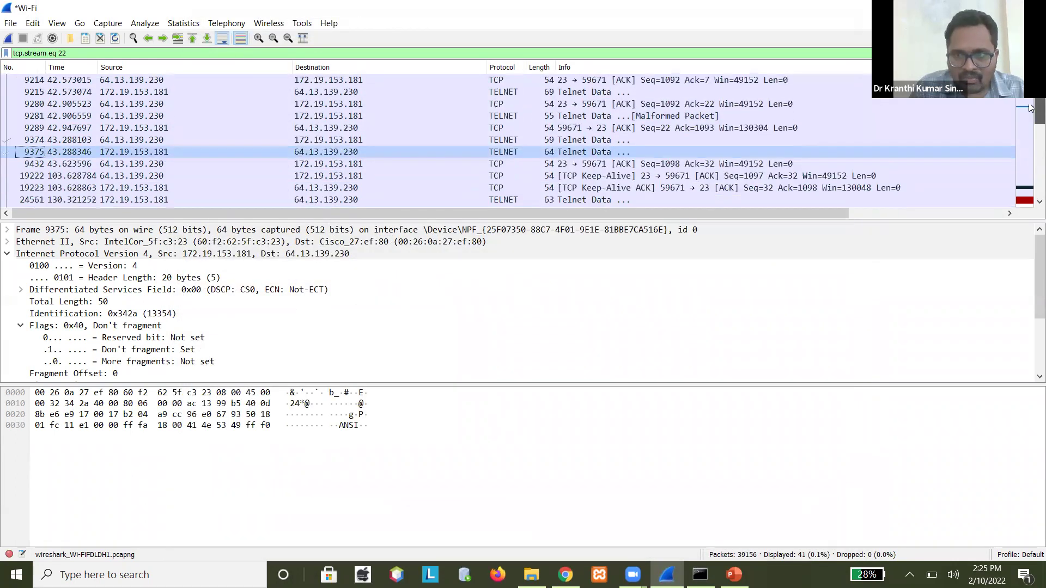
Follow the TCP stream of packet 28279, then close the stream 22 view
{"action": "left_click_drag", "start_coordinate": [1030, 140], "coordinate": [1030, 183]}
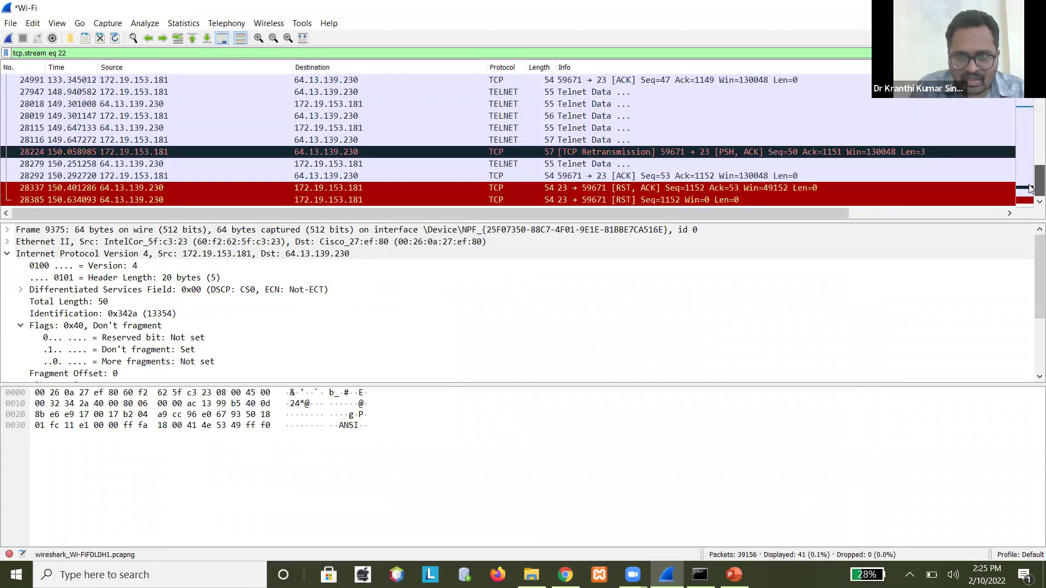
{"action": "right_click", "coordinate": [352, 166]}
{"action": "mouse_move", "coordinate": [473, 325]}
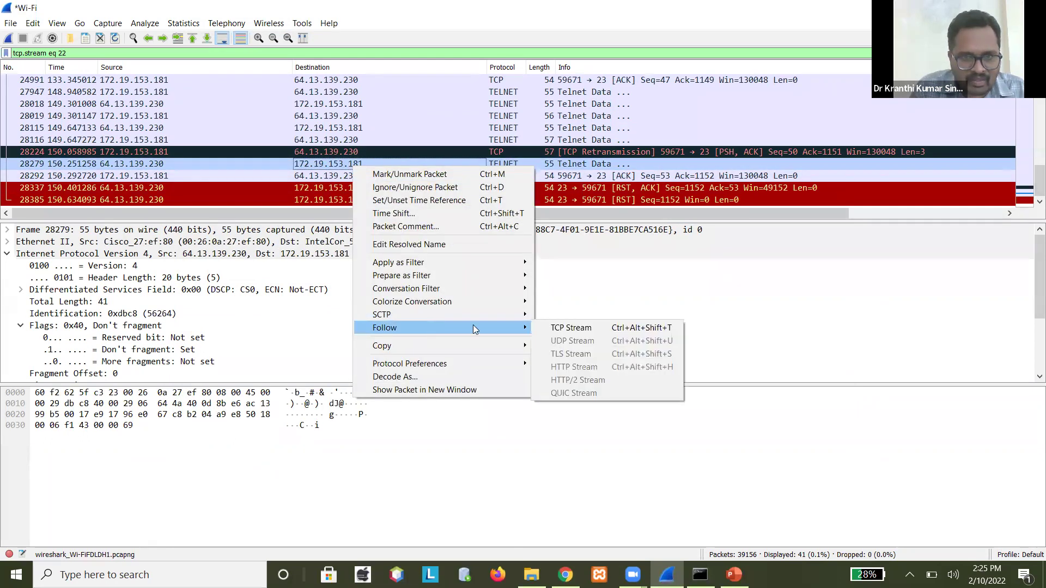
{"action": "left_click", "coordinate": [571, 327]}
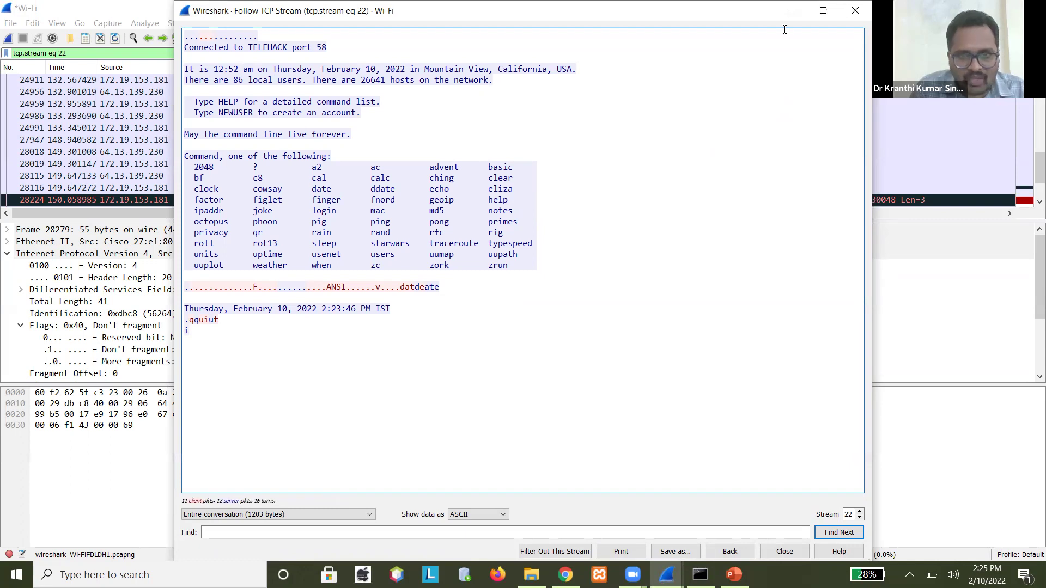
{"action": "left_click", "coordinate": [791, 11]}
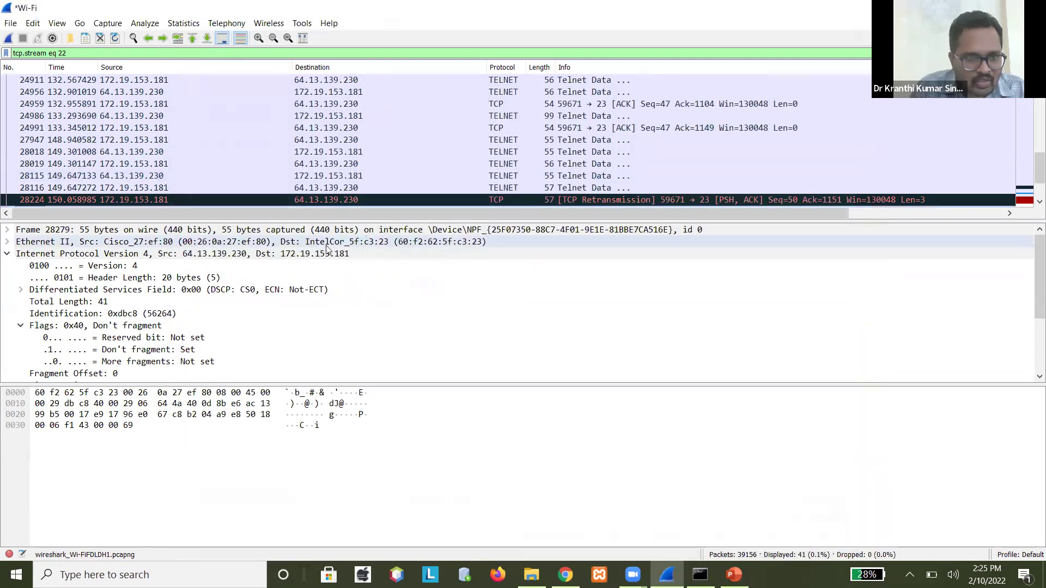
Collapse the IPv4 details, inspect packets 24956 and 24991, and open 24991 separately
{"action": "left_click", "coordinate": [7, 254]}
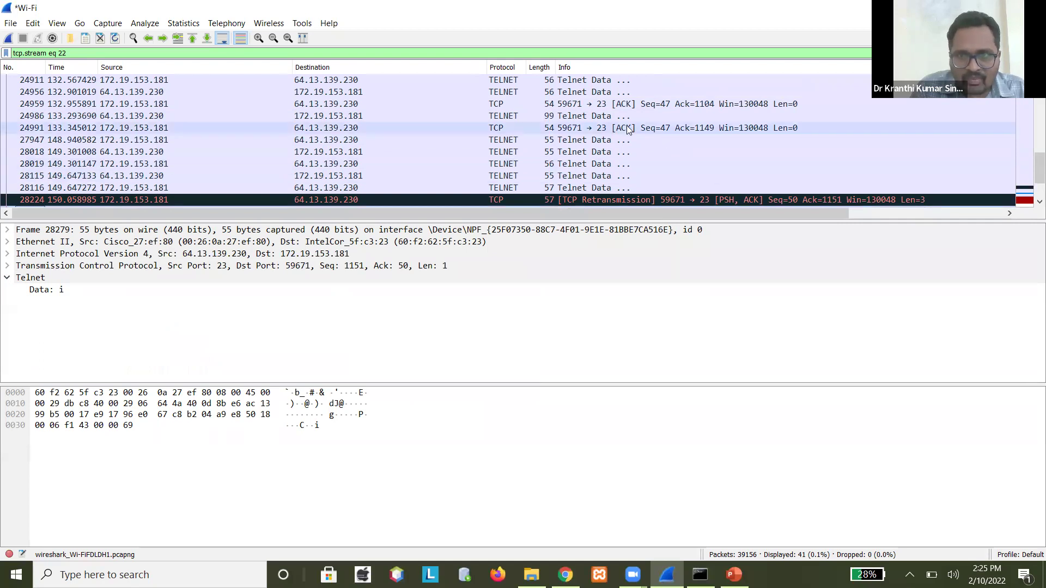
{"action": "left_click", "coordinate": [604, 92]}
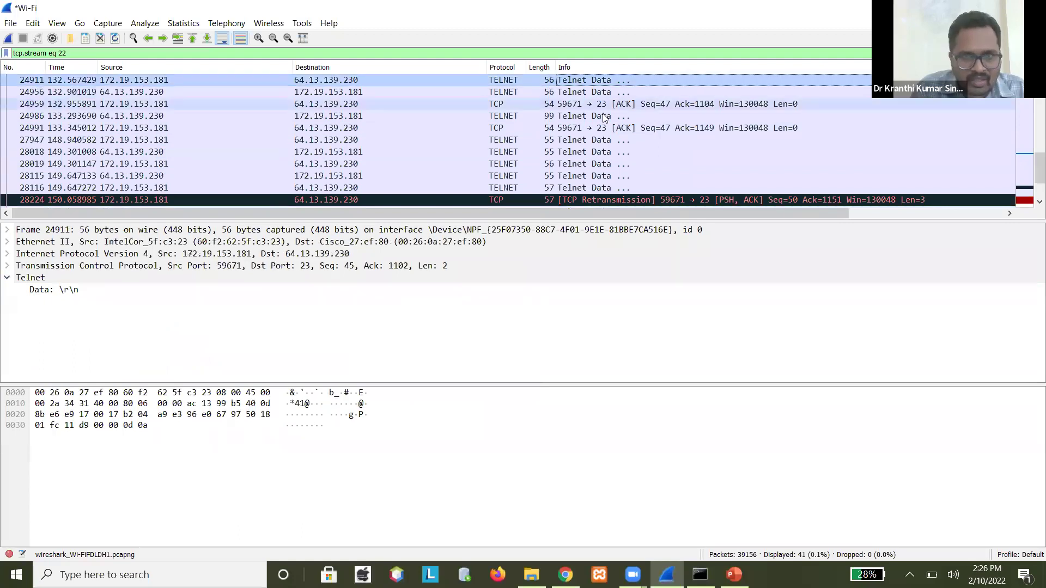
{"action": "left_click", "coordinate": [611, 128]}
{"action": "double_click", "coordinate": [611, 127]}
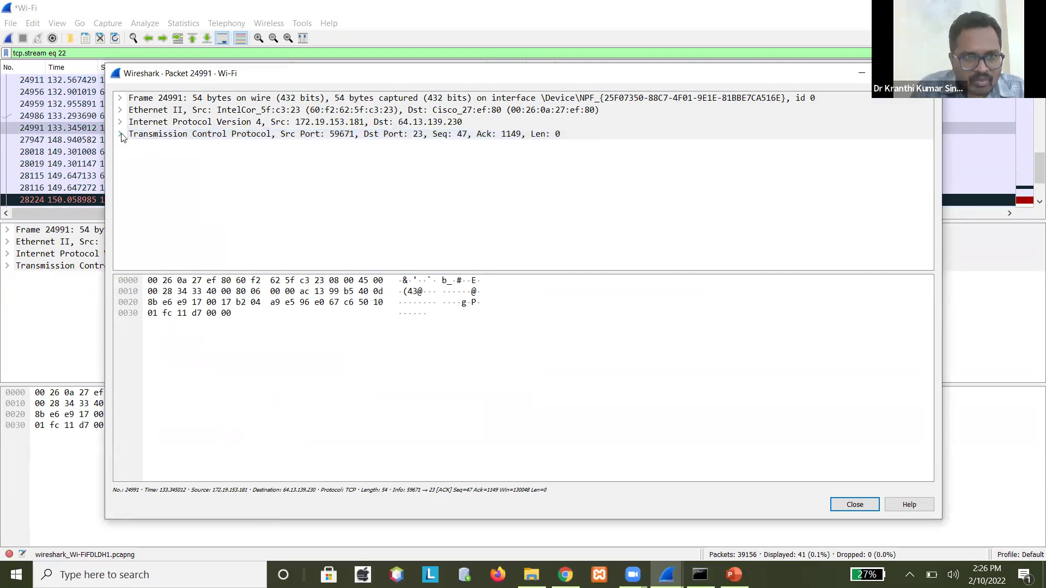
Expand packet 24991's TCP details, then inspect packet 24986's Telnet data and close it
{"action": "left_click", "coordinate": [121, 135]}
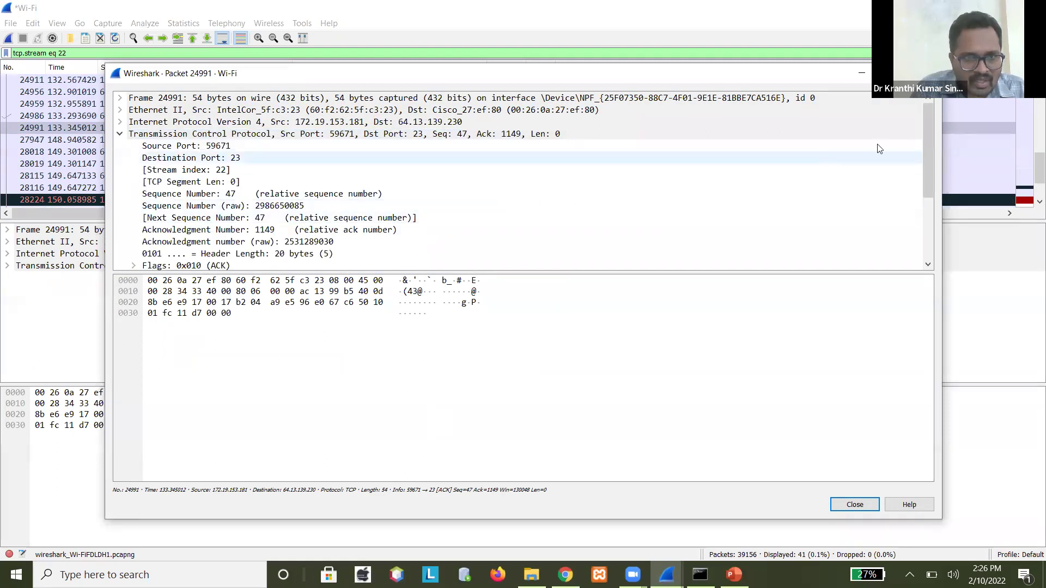
{"action": "left_click_drag", "start_coordinate": [930, 165], "coordinate": [947, 235]}
{"action": "left_click", "coordinate": [1030, 155]}
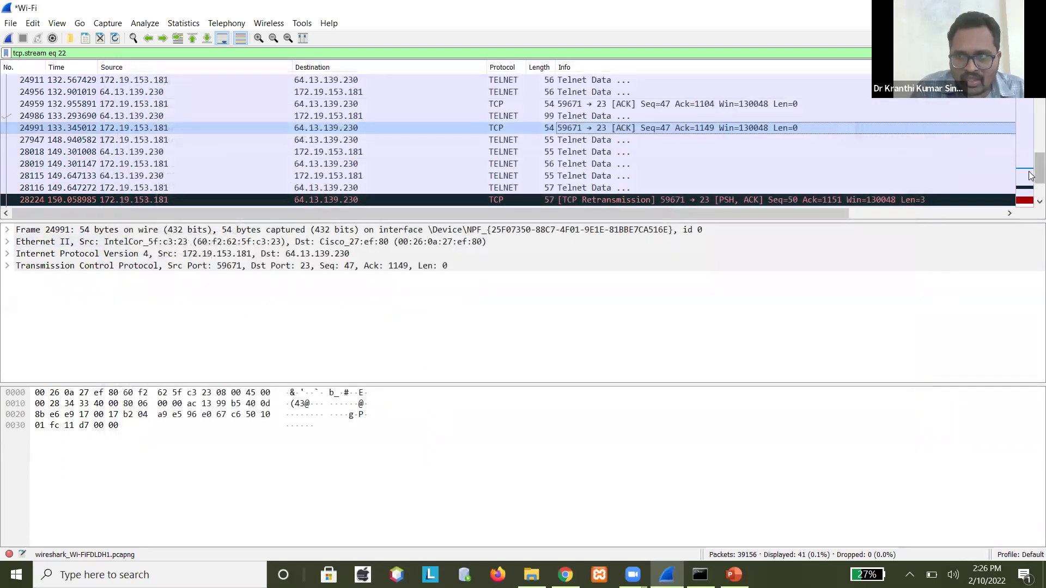
{"action": "left_click_drag", "start_coordinate": [1030, 176], "coordinate": [1030, 162]}
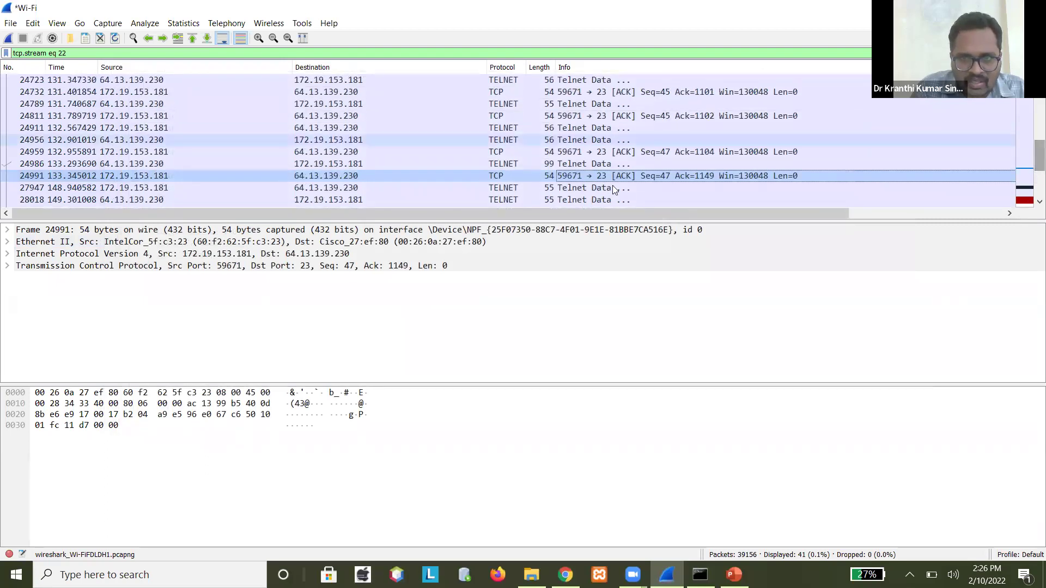
{"action": "double_click", "coordinate": [594, 164]}
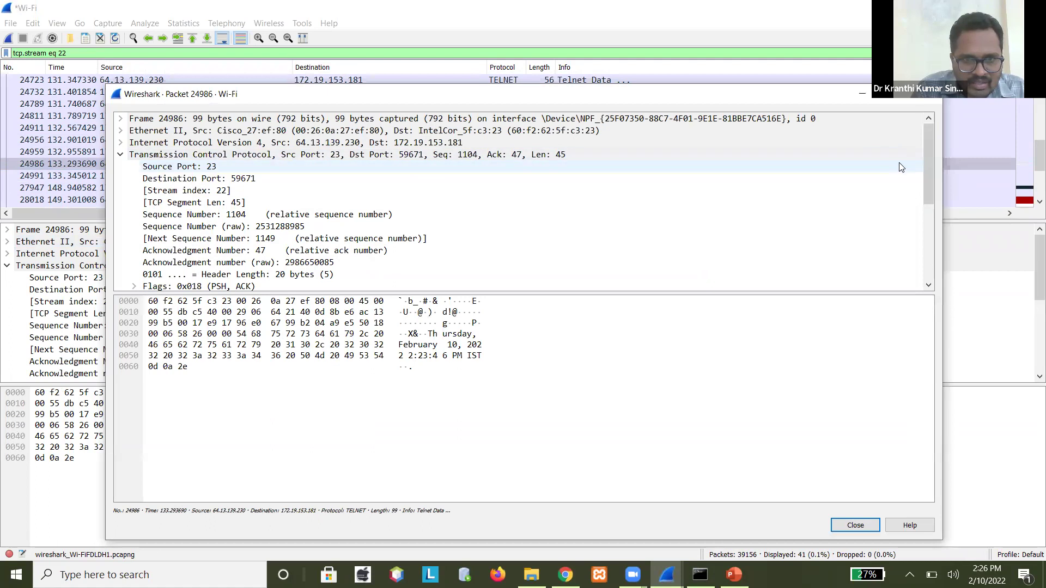
{"action": "left_click_drag", "start_coordinate": [928, 167], "coordinate": [948, 239]}
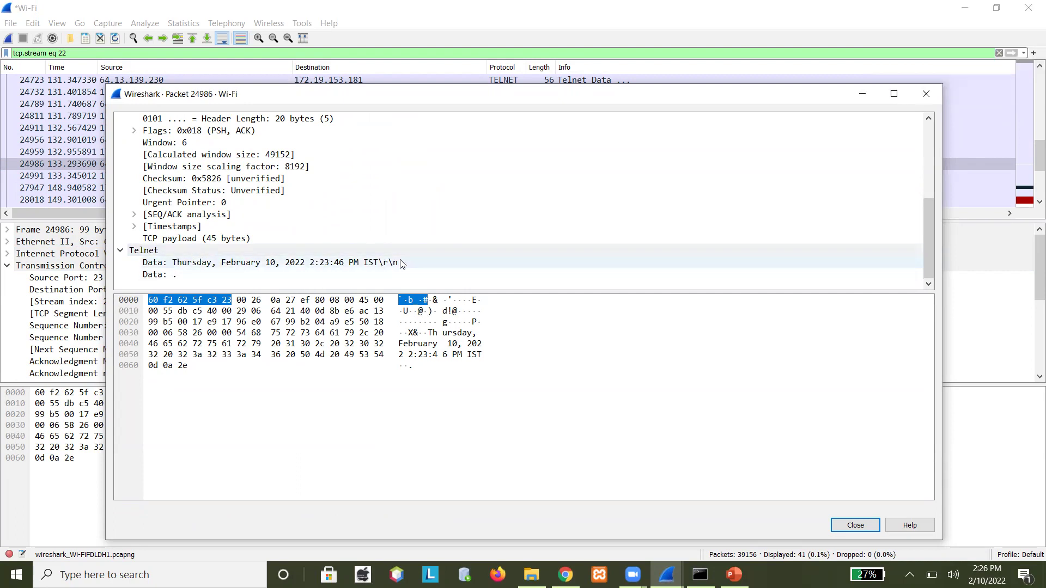
{"action": "left_click", "coordinate": [933, 105]}
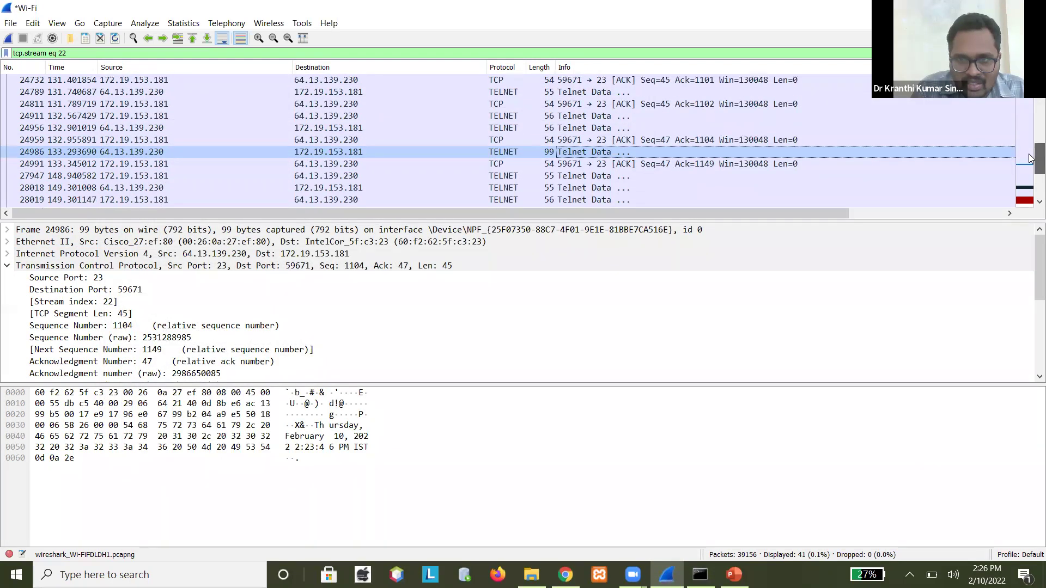
Inspect the Telnet data of packets 27947 and 28115 in their own windows, closing each
{"action": "double_click", "coordinate": [606, 179]}
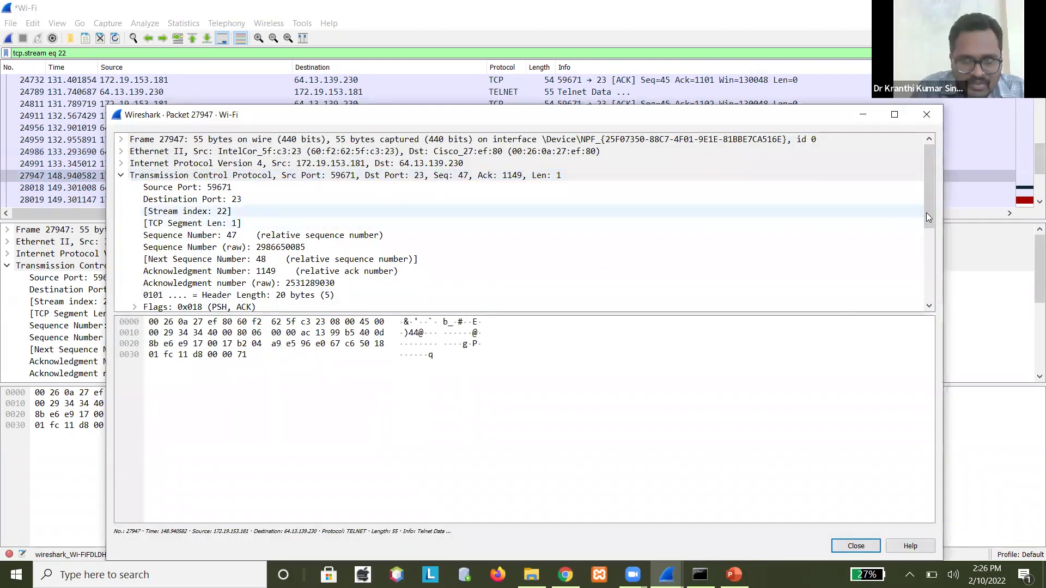
{"action": "left_click_drag", "start_coordinate": [929, 212], "coordinate": [942, 288]}
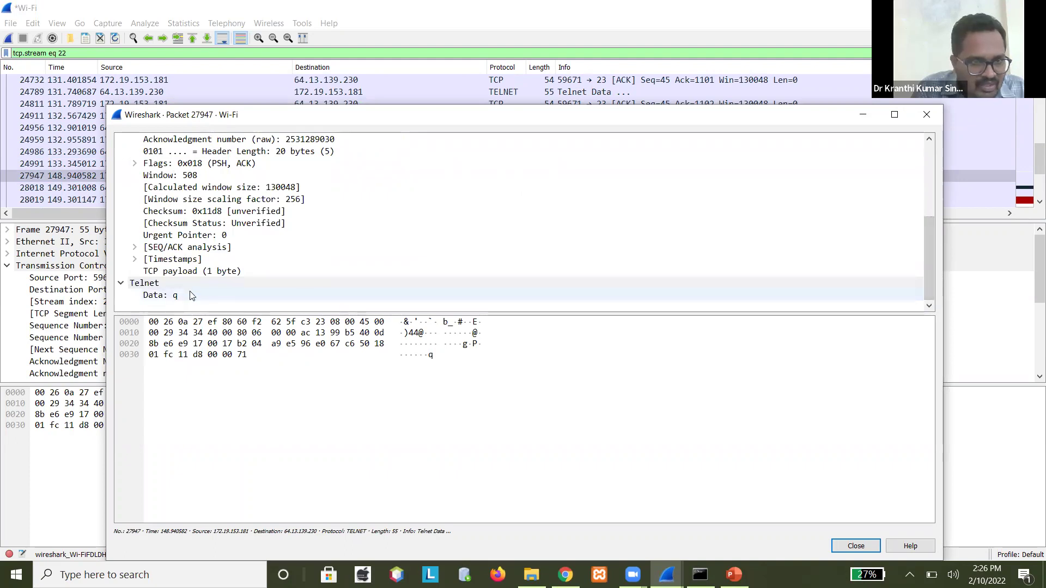
{"action": "left_click", "coordinate": [927, 116]}
{"action": "scroll", "coordinate": [1030, 173], "scroll_direction": "down", "scroll_amount": 2}
{"action": "scroll", "coordinate": [1030, 173], "scroll_direction": "down", "scroll_amount": 1}
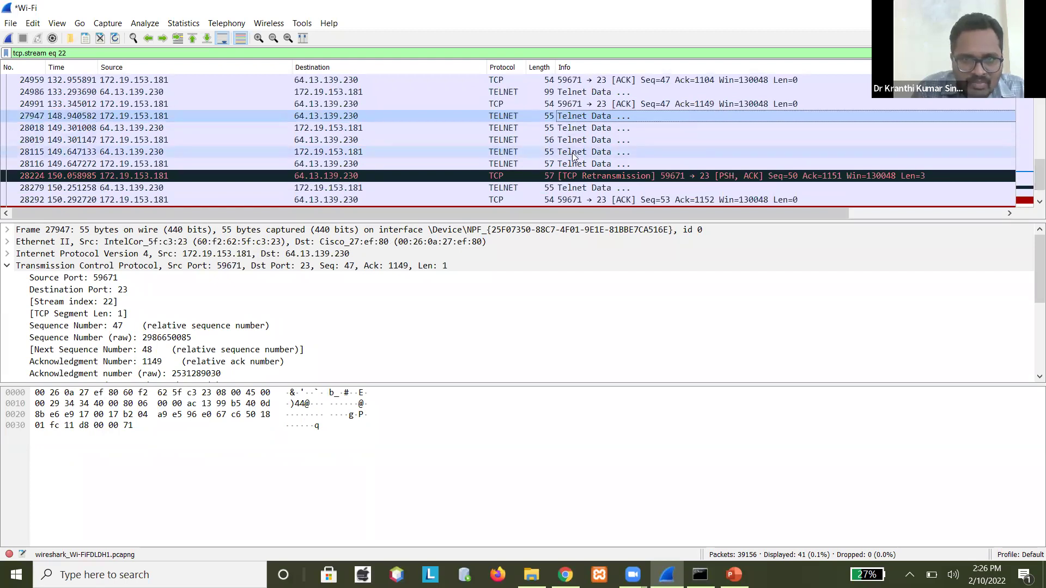
{"action": "double_click", "coordinate": [573, 153]}
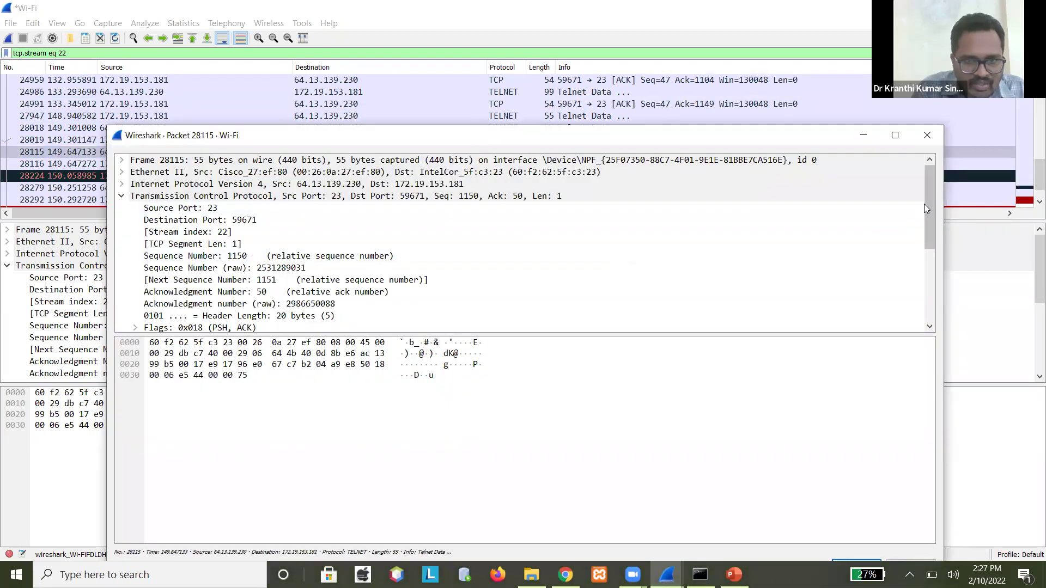
{"action": "left_click_drag", "start_coordinate": [931, 223], "coordinate": [956, 304]}
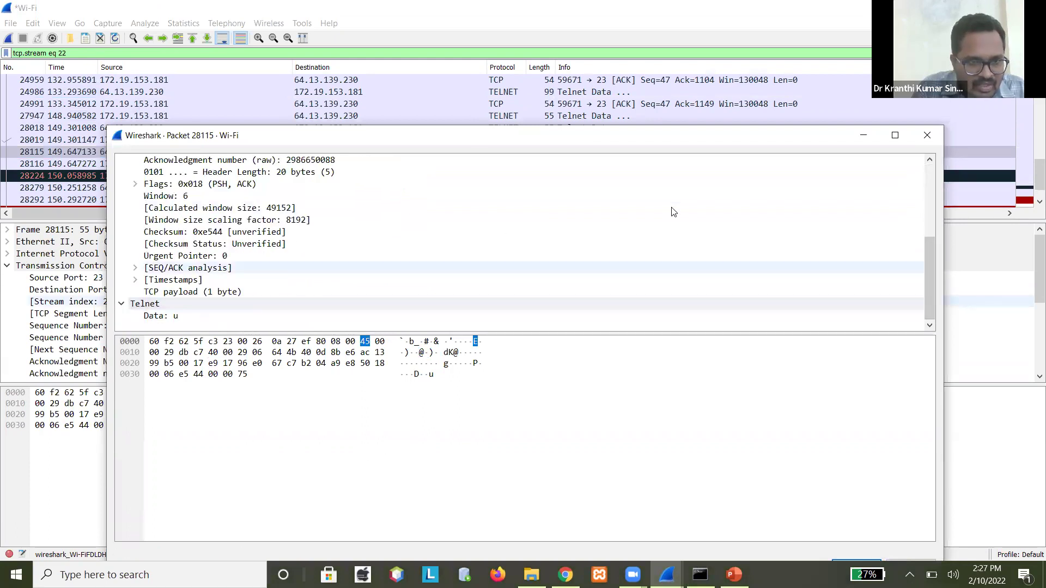
{"action": "left_click", "coordinate": [927, 135]}
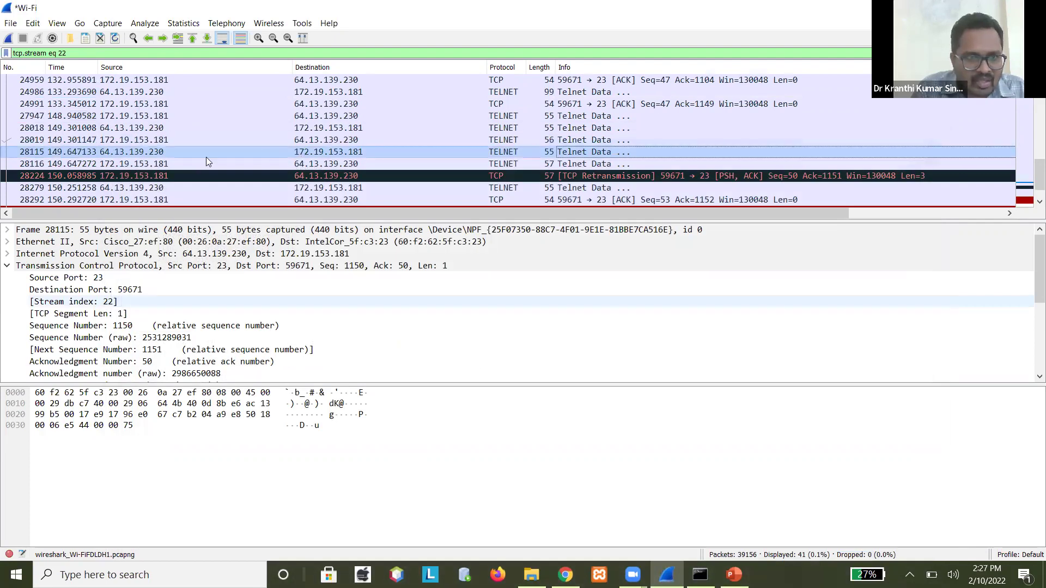
{"action": "left_click", "coordinate": [149, 162]}
{"action": "right_click", "coordinate": [149, 163]}
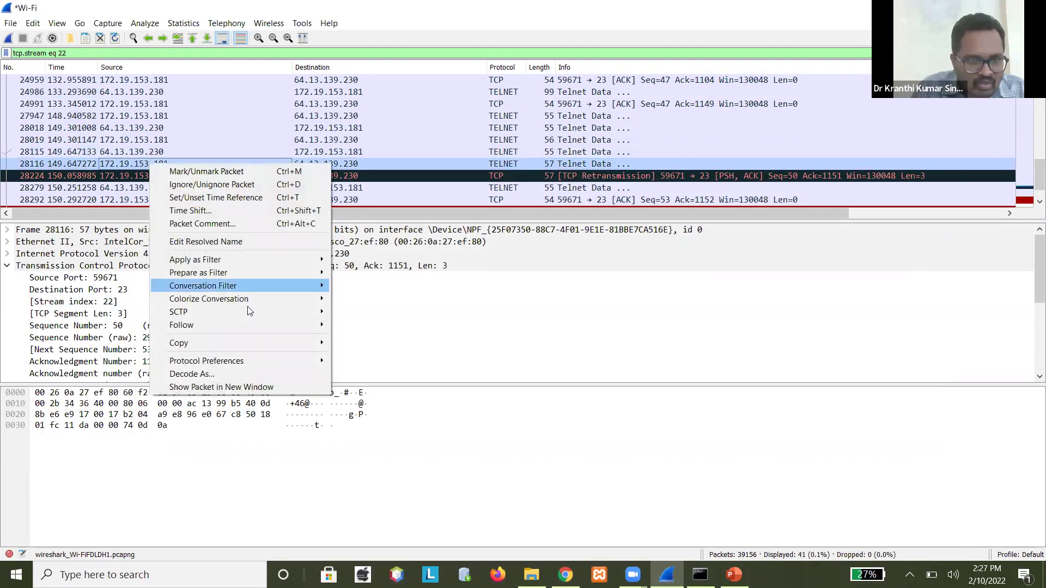
{"action": "mouse_move", "coordinate": [248, 325]}
{"action": "left_click", "coordinate": [369, 324]}
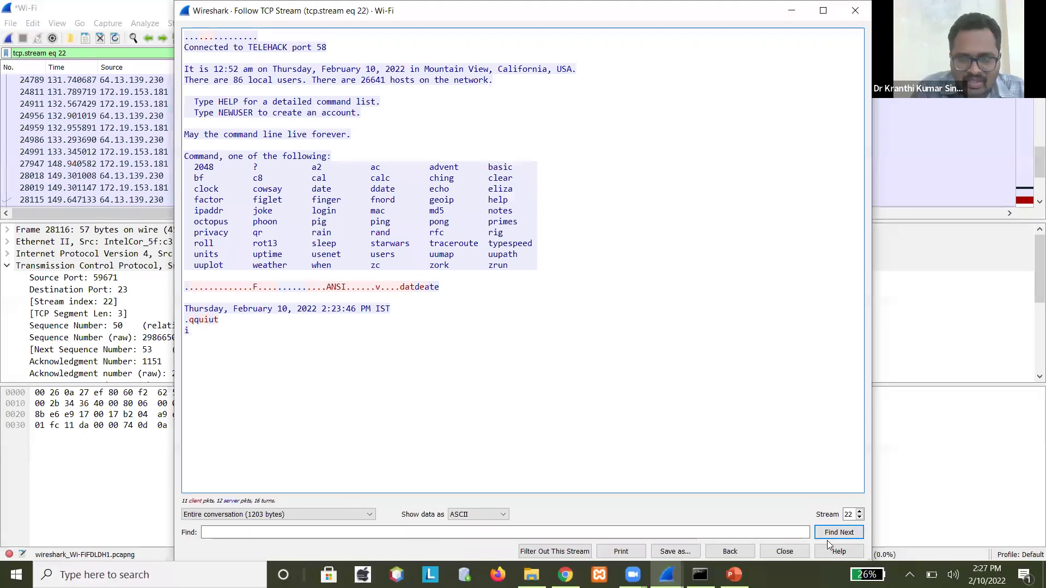
{"action": "left_click", "coordinate": [796, 552]}
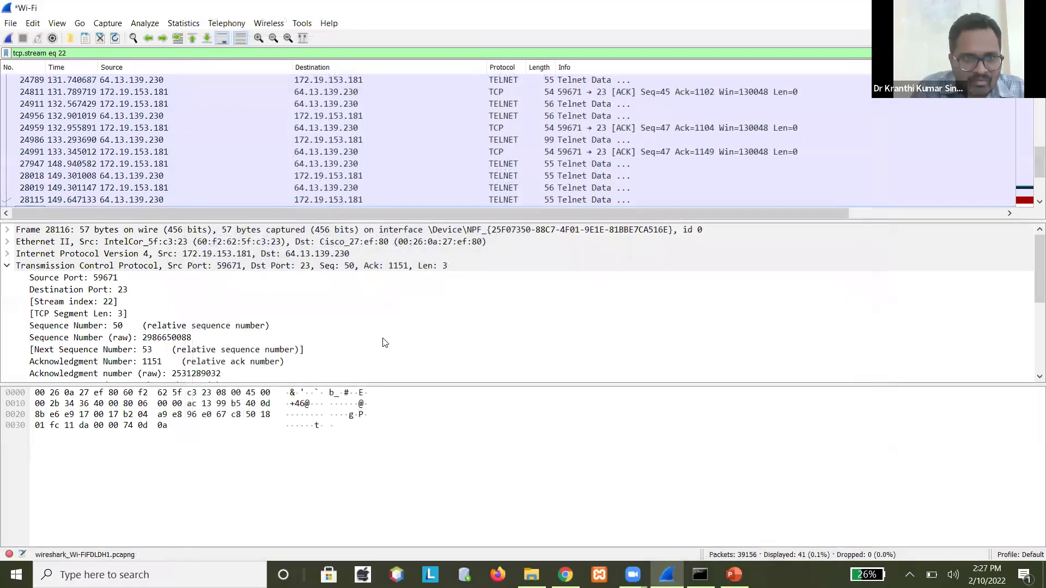
{"action": "left_click_drag", "start_coordinate": [1030, 163], "coordinate": [1031, 182]}
Replace the tcp.stream eq 22 filter with telnet and right-click packet 37196 among 113 results
{"action": "left_click", "coordinate": [554, 54]}
{"action": "triple_click", "coordinate": [554, 55]}
{"action": "type", "text": "telne"}
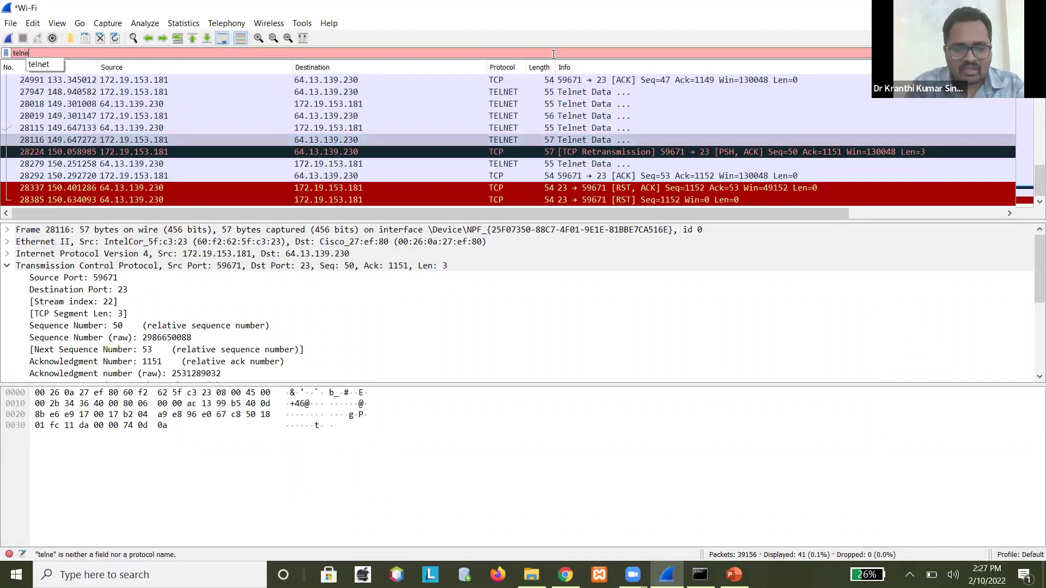
{"action": "type", "text": "t"}
{"action": "key", "text": "Return"}
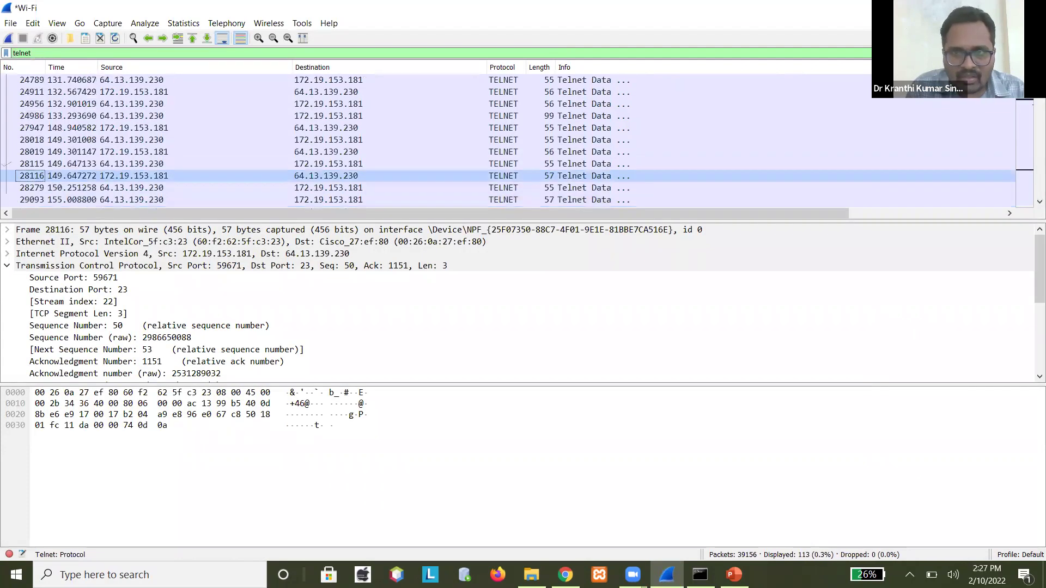
{"action": "scroll", "coordinate": [1031, 114], "scroll_direction": "down", "scroll_amount": 1}
{"action": "left_click_drag", "start_coordinate": [1031, 122], "coordinate": [1031, 201]}
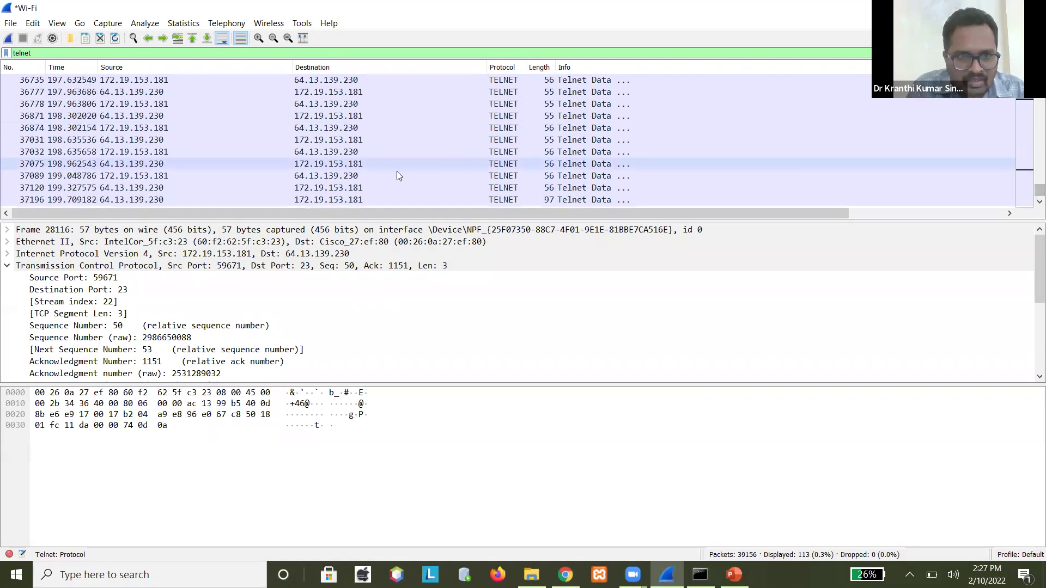
{"action": "left_click", "coordinate": [155, 200]}
{"action": "right_click", "coordinate": [155, 199]}
Follow packet 37196's TCP stream 29 down to the cleartext Username and Password lines
{"action": "mouse_move", "coordinate": [289, 349]}
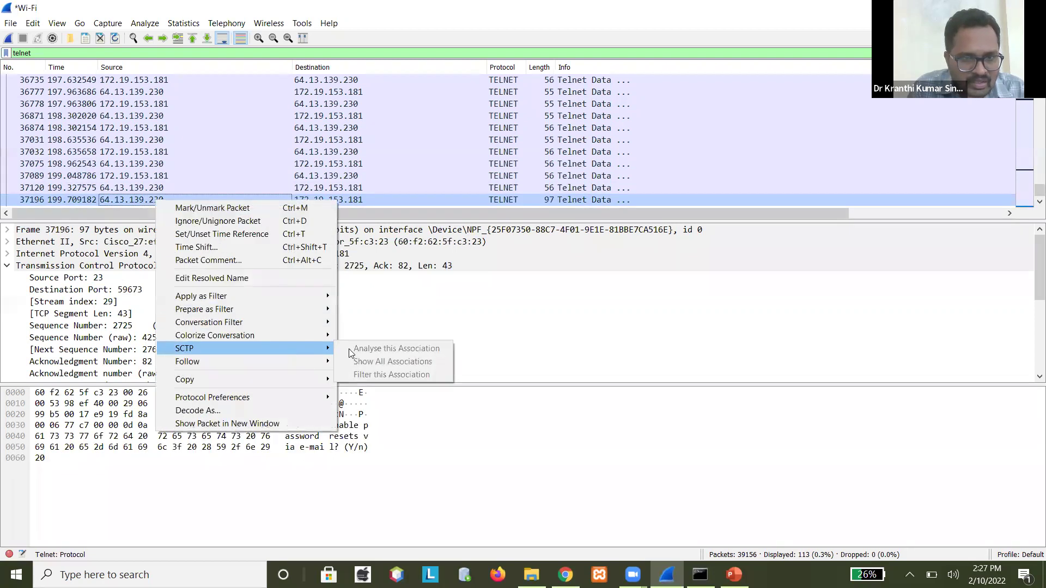
{"action": "left_click", "coordinate": [352, 361]}
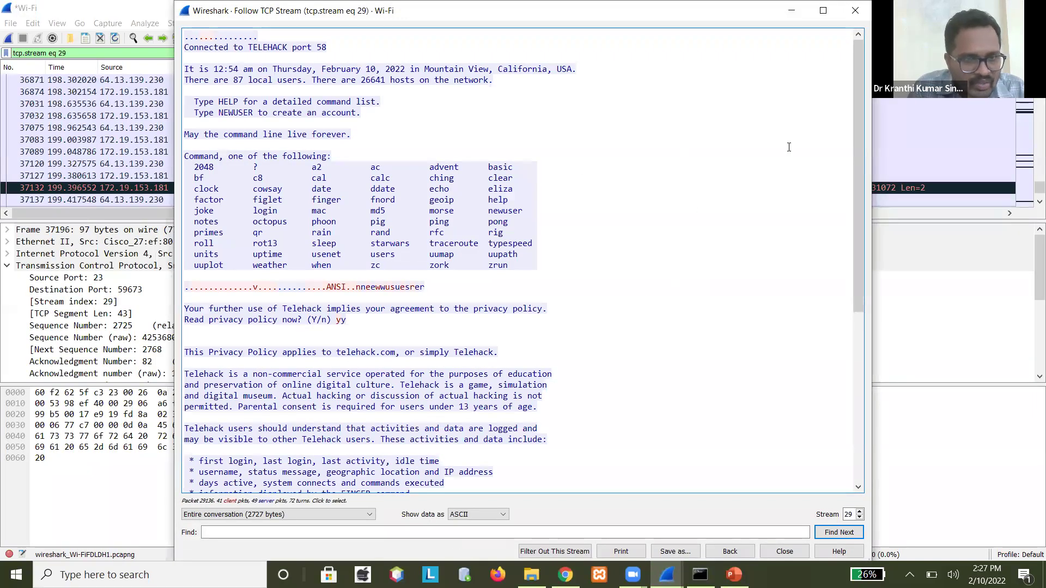
{"action": "left_click_drag", "start_coordinate": [862, 172], "coordinate": [897, 389]}
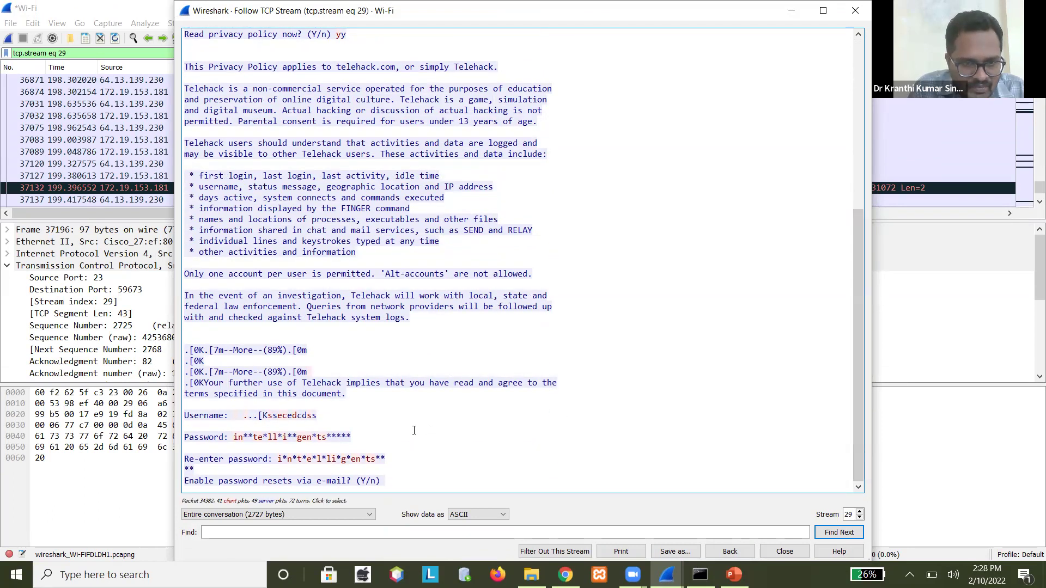
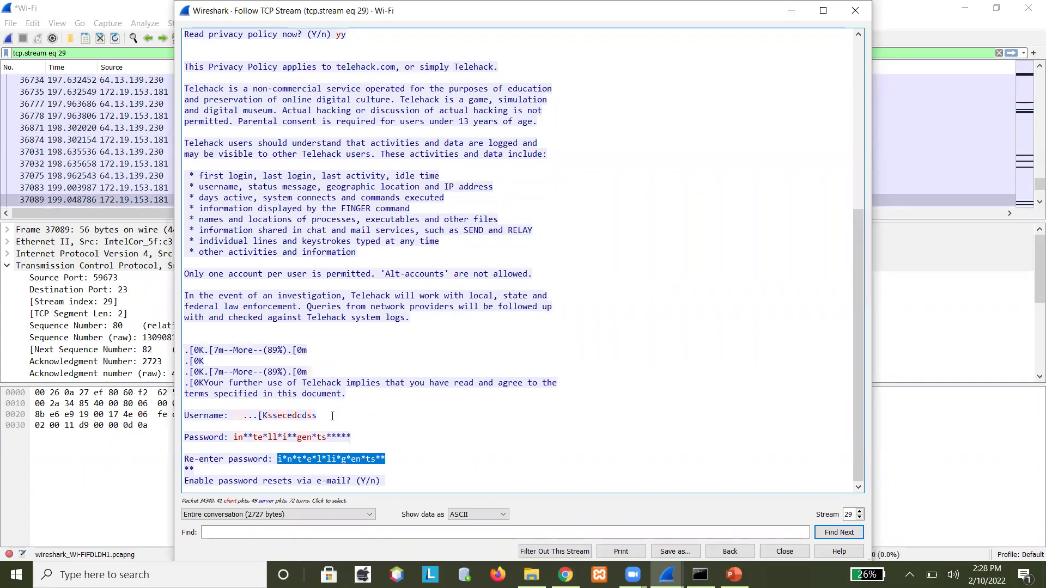
Highlight the cleartext password value in the followed TCP stream 29
{"action": "left_click", "coordinate": [285, 417]}
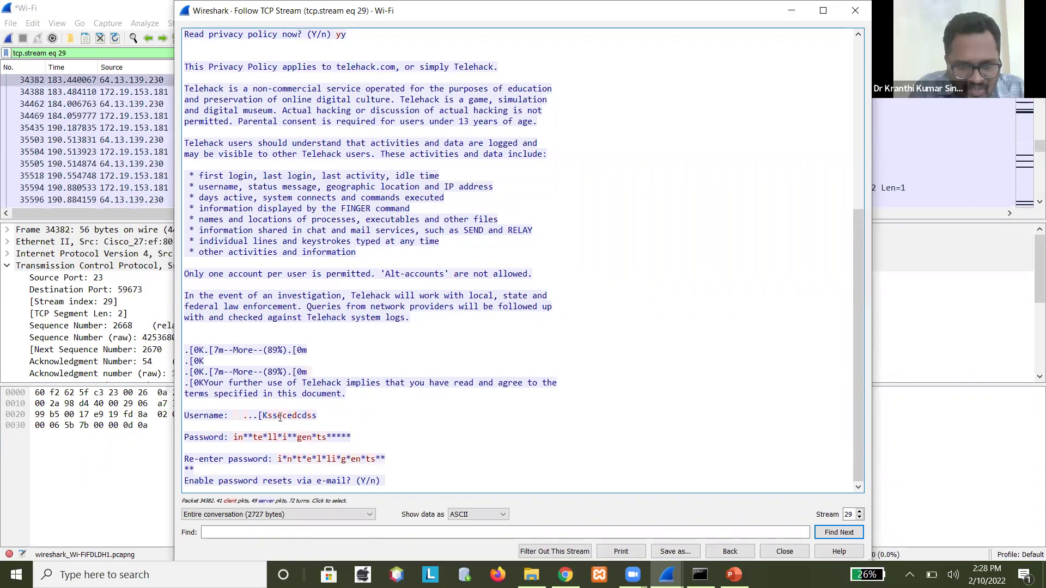
{"action": "left_click", "coordinate": [268, 419]}
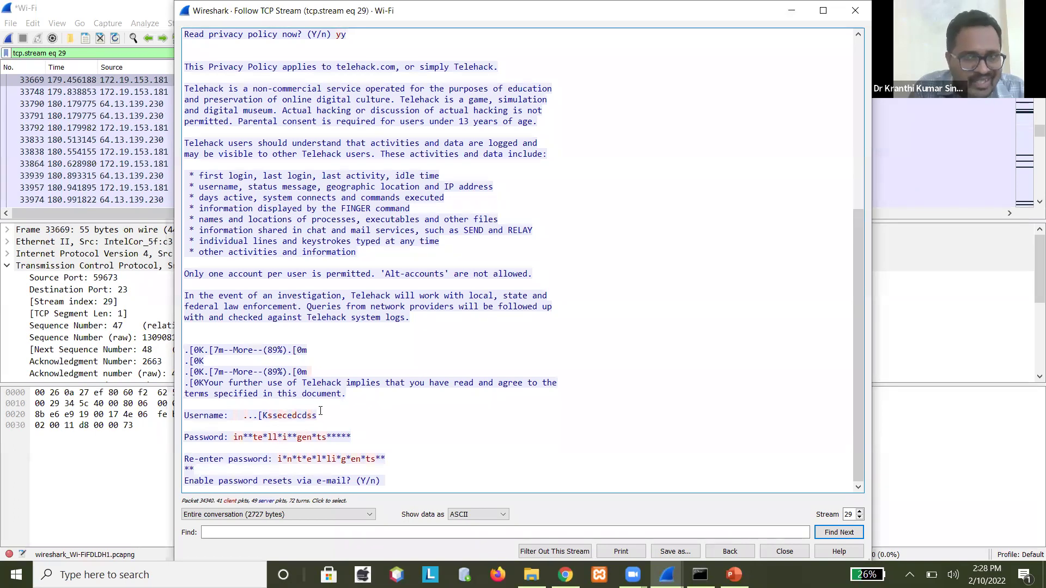
{"action": "left_click_drag", "start_coordinate": [234, 438], "coordinate": [327, 439]}
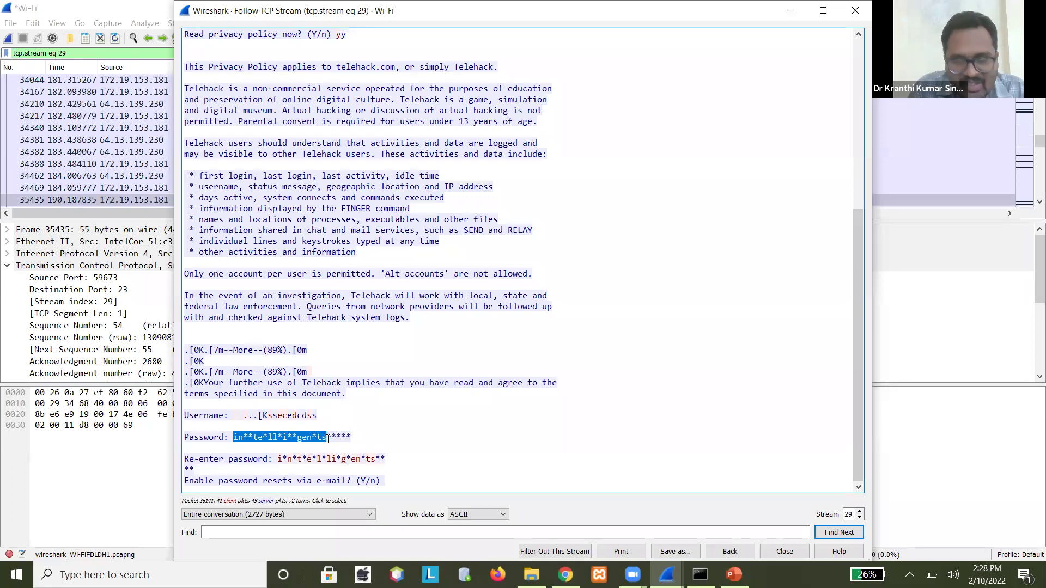
Close the stream window and remove the tcp.stream eq 29 filter, listing all 39156 packets
{"action": "left_click", "coordinate": [248, 439]}
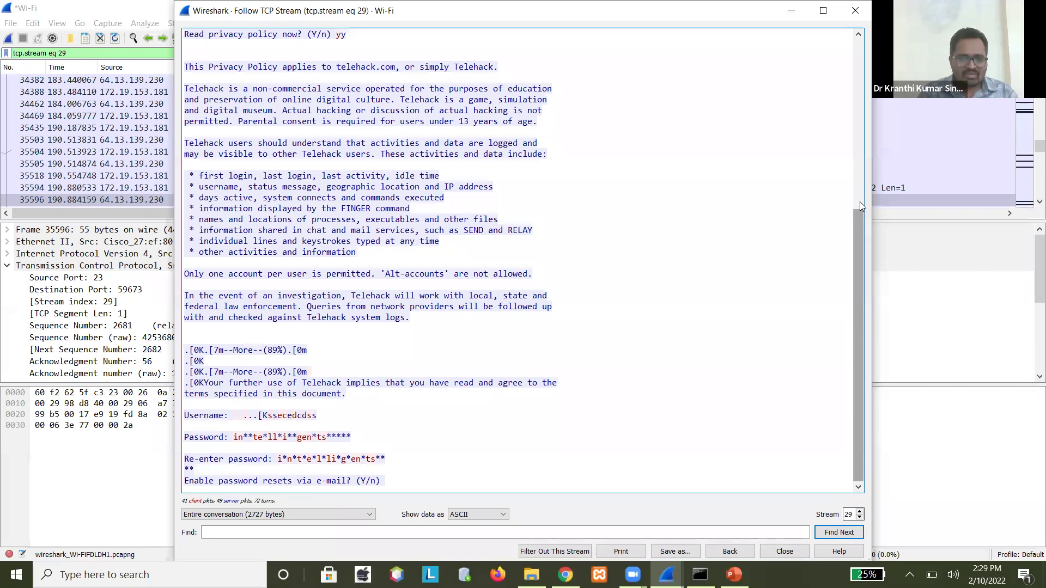
{"action": "left_click", "coordinate": [857, 11]}
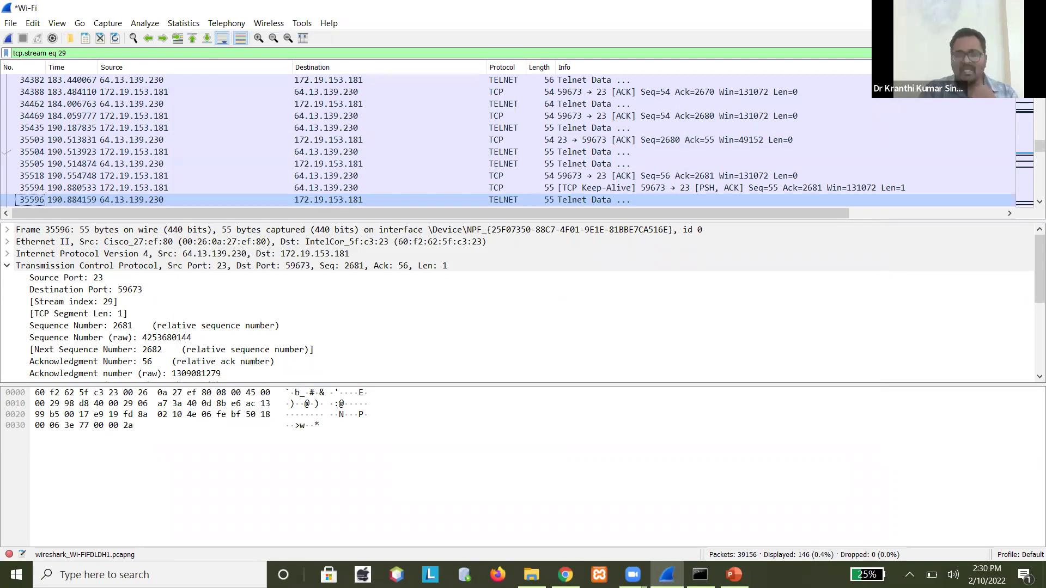
{"action": "left_click", "coordinate": [996, 53]}
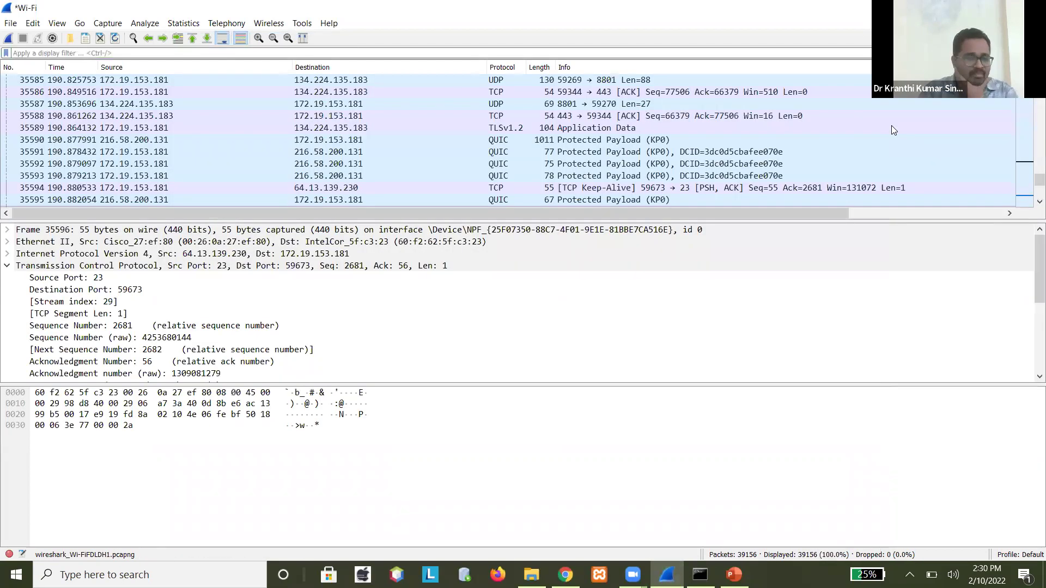